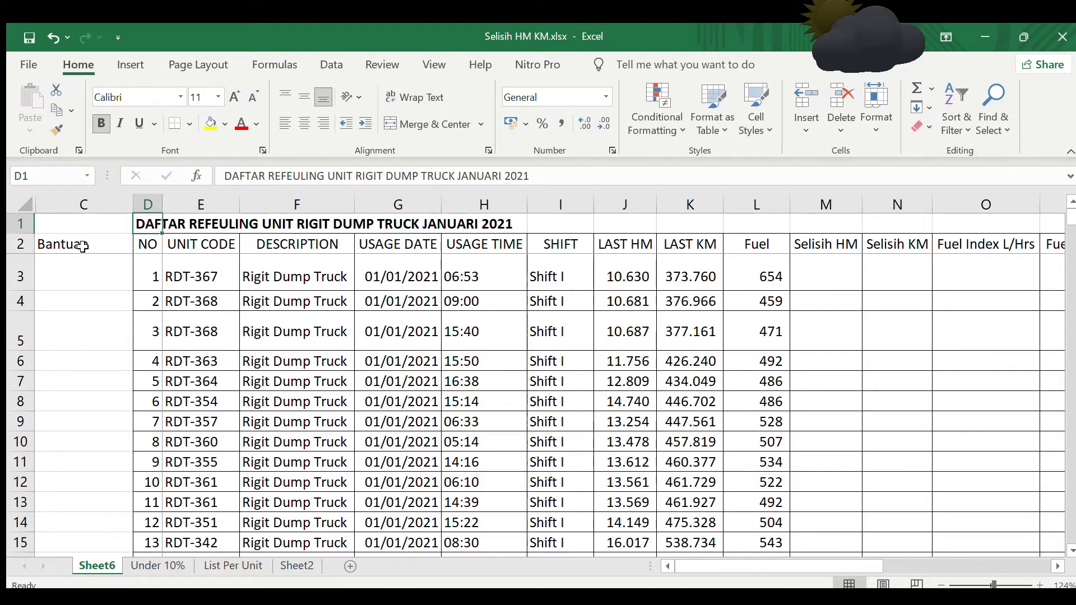
- Review the table's row 2 column headings from Bantuan through Selisih KM
{"action": "left_click", "coordinate": [80, 243]}
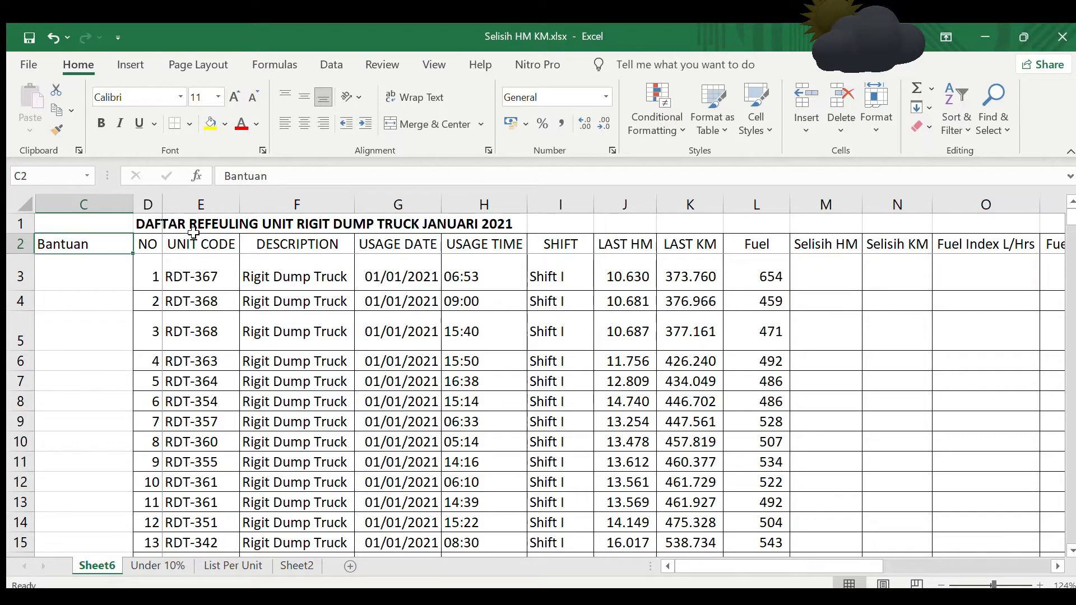
{"action": "left_click", "coordinate": [823, 244]}
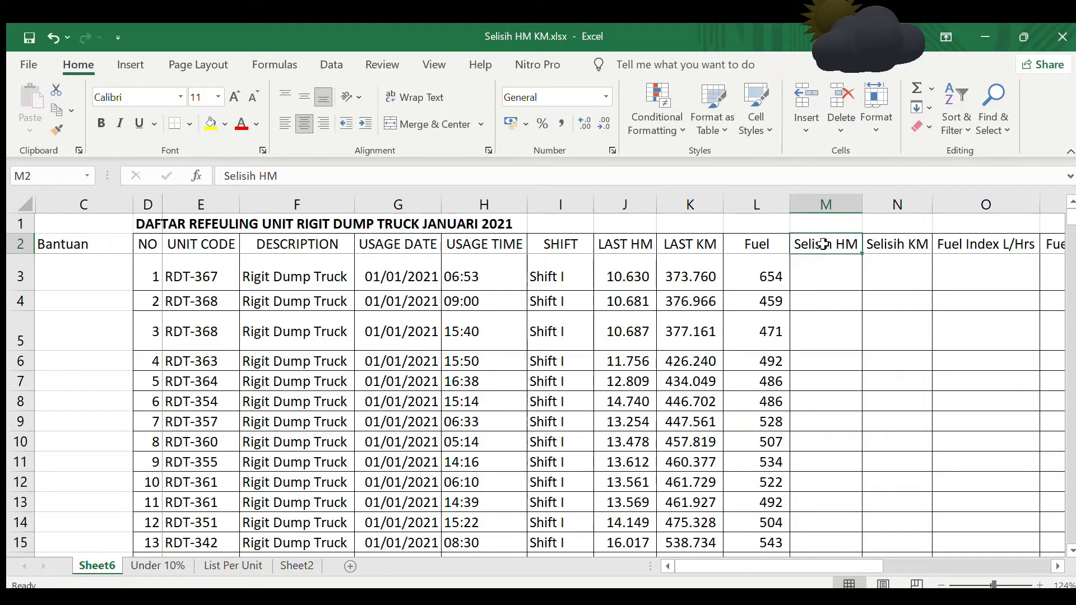
{"action": "left_click", "coordinate": [900, 243]}
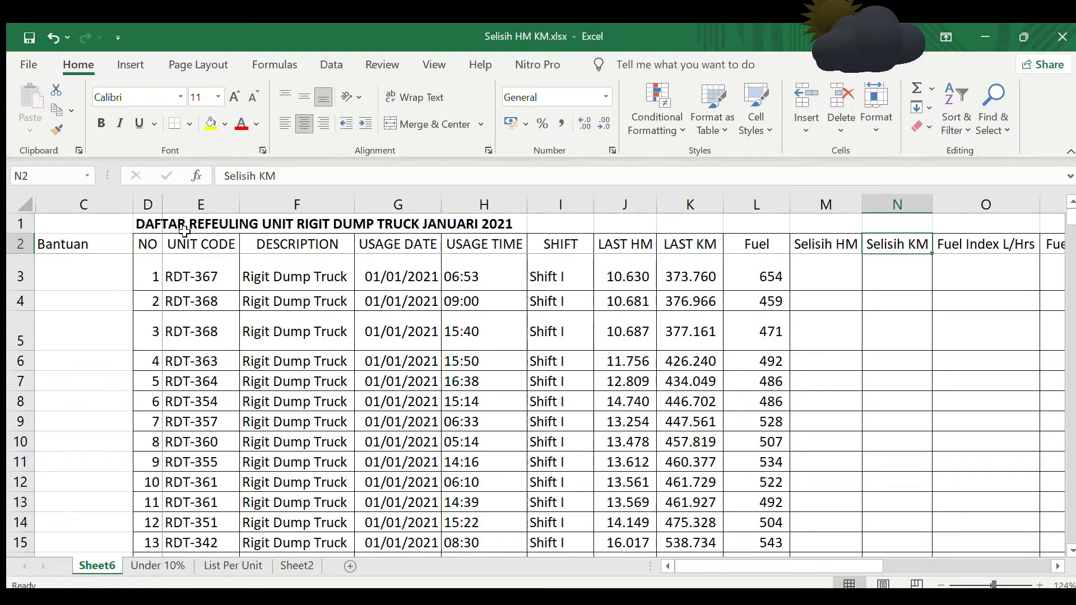
{"action": "left_click", "coordinate": [151, 246]}
{"action": "key", "text": "Right"}
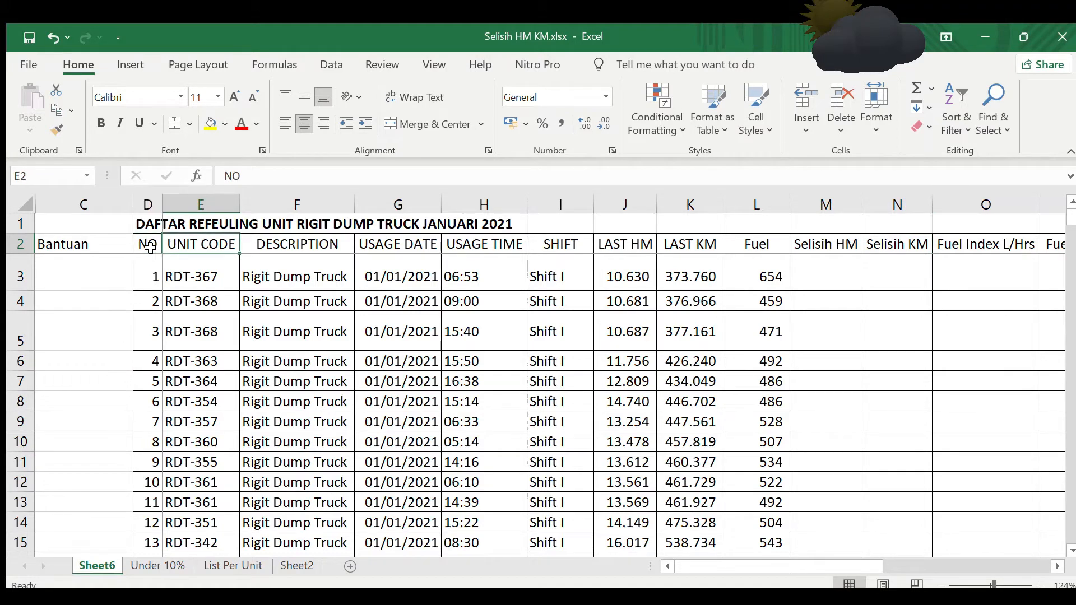
{"action": "key", "text": "Right"}
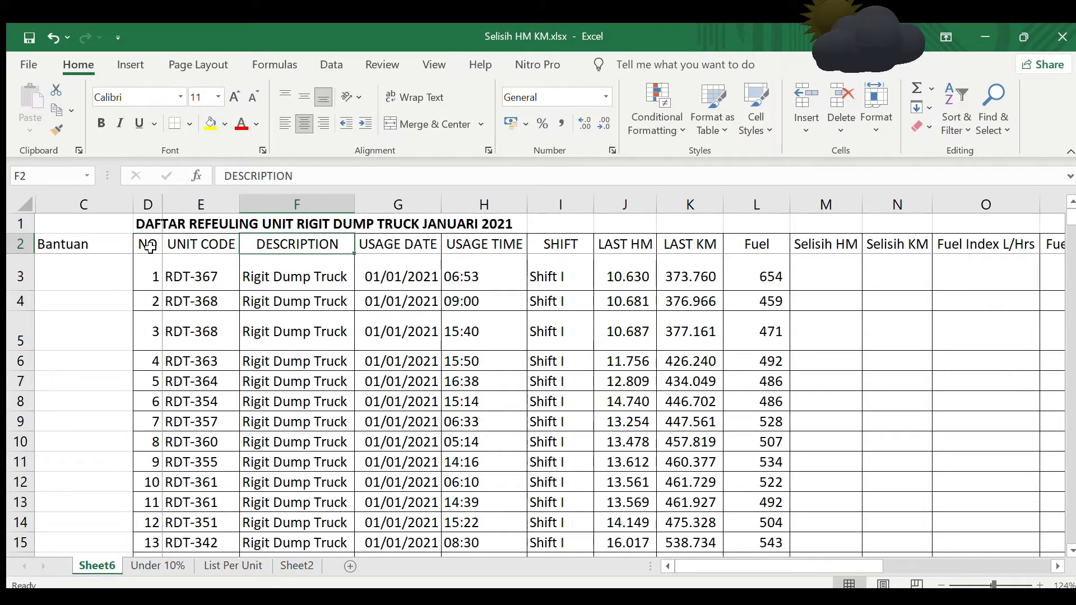
{"action": "key", "text": "Right"}
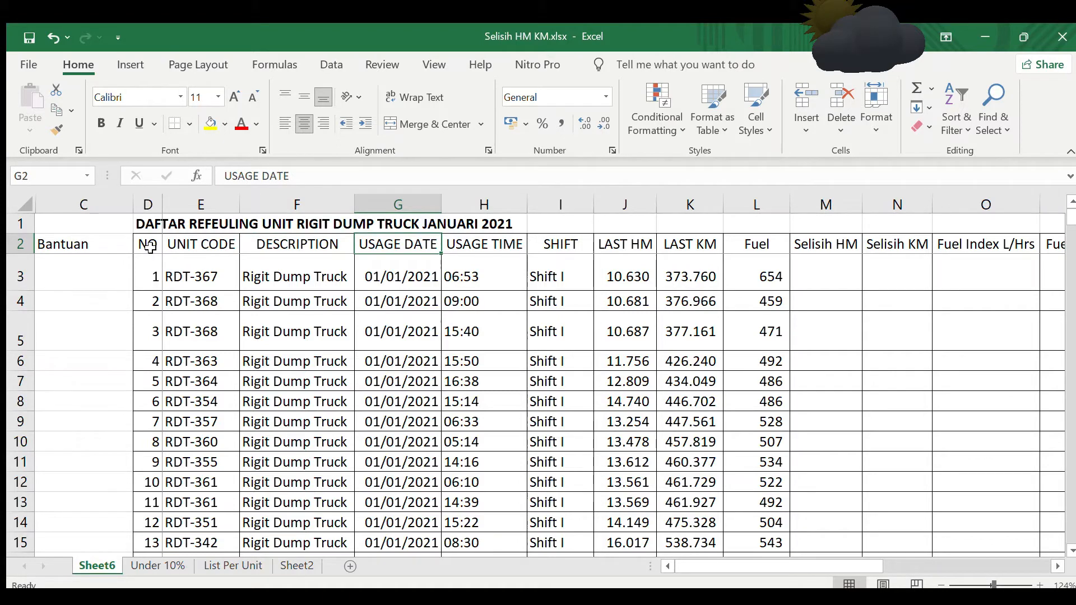
{"action": "key", "text": "Right"}
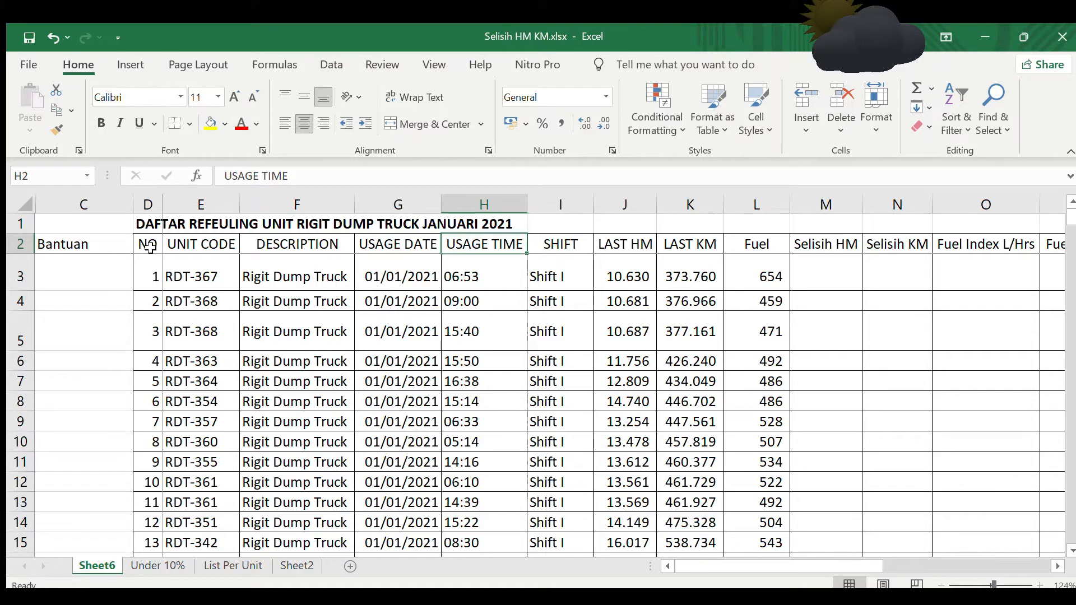
{"action": "key", "text": "Right"}
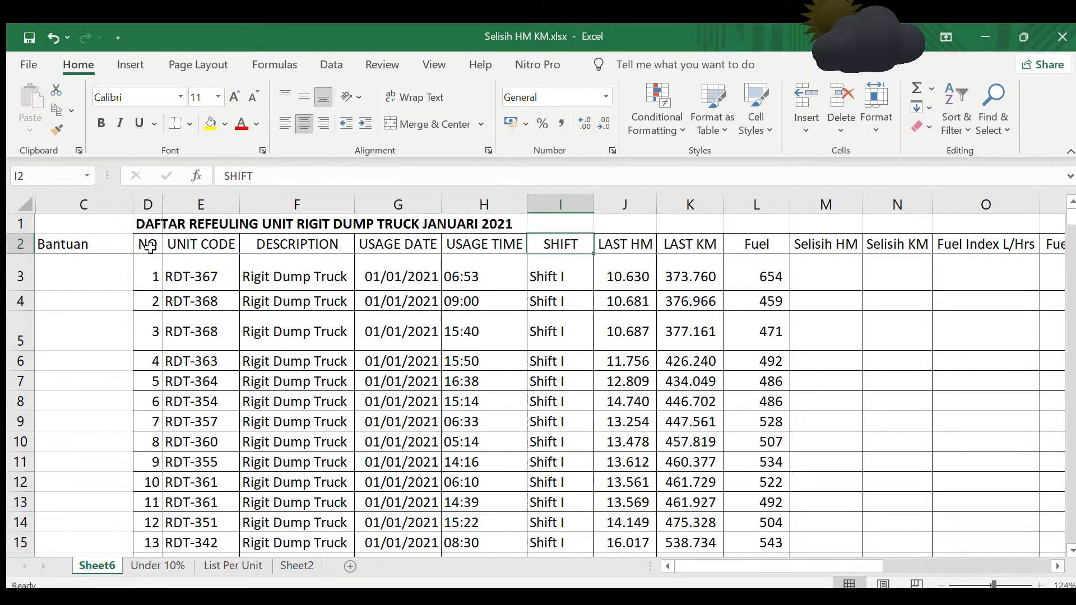
{"action": "key", "text": "Right"}
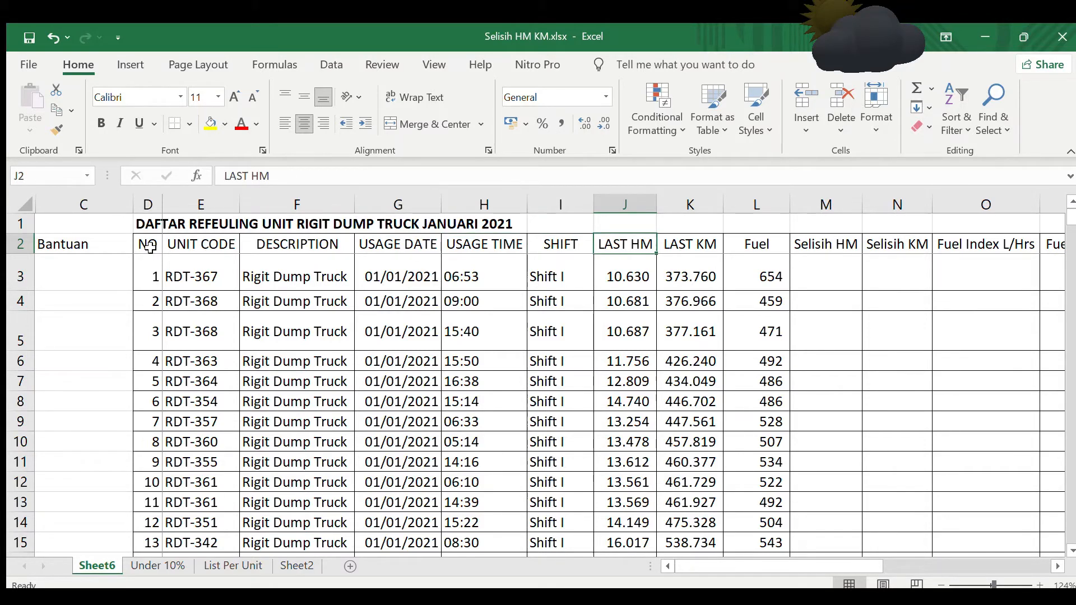
{"action": "key", "text": "Right"}
{"action": "key", "text": "Right"}
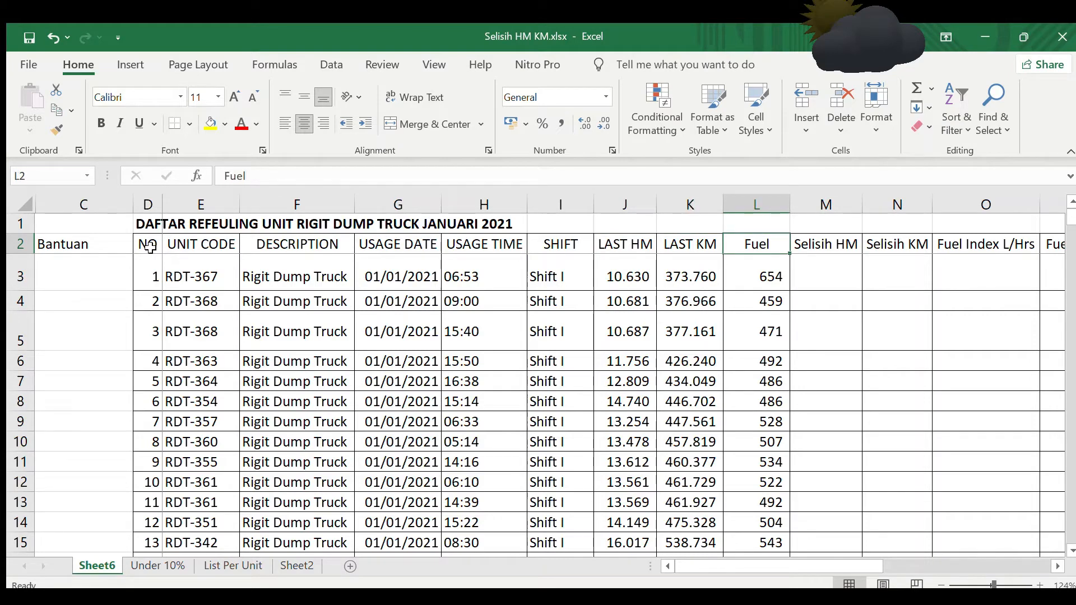
{"action": "key", "text": "Left"}
{"action": "key", "text": "Right"}
{"action": "key", "text": "Right"}
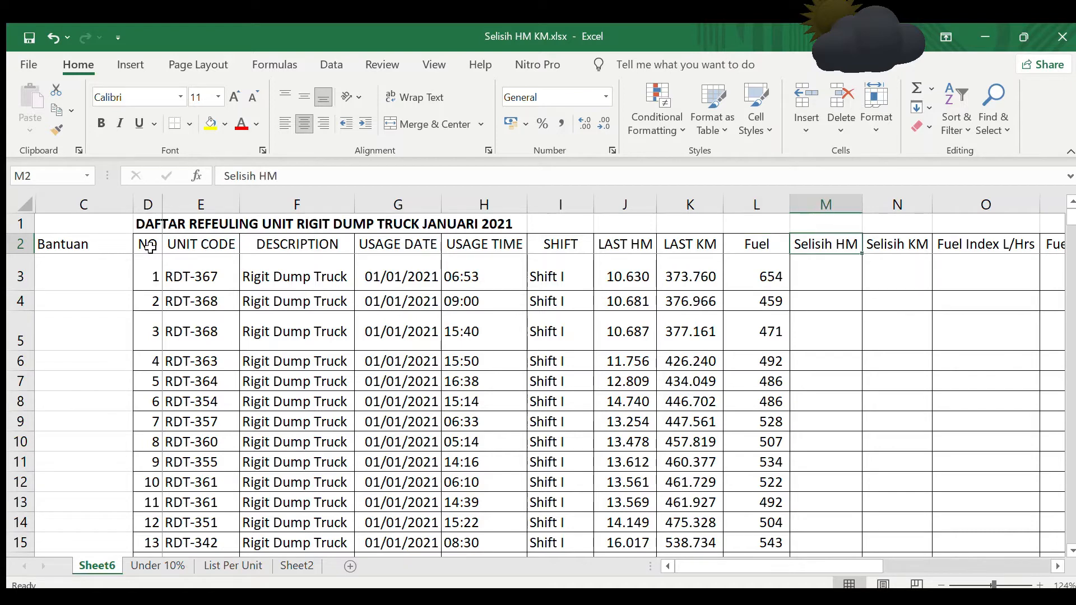
{"action": "key", "text": "Down"}
{"action": "key", "text": "Up"}
{"action": "key", "text": "Right"}
{"action": "key", "text": "Down"}
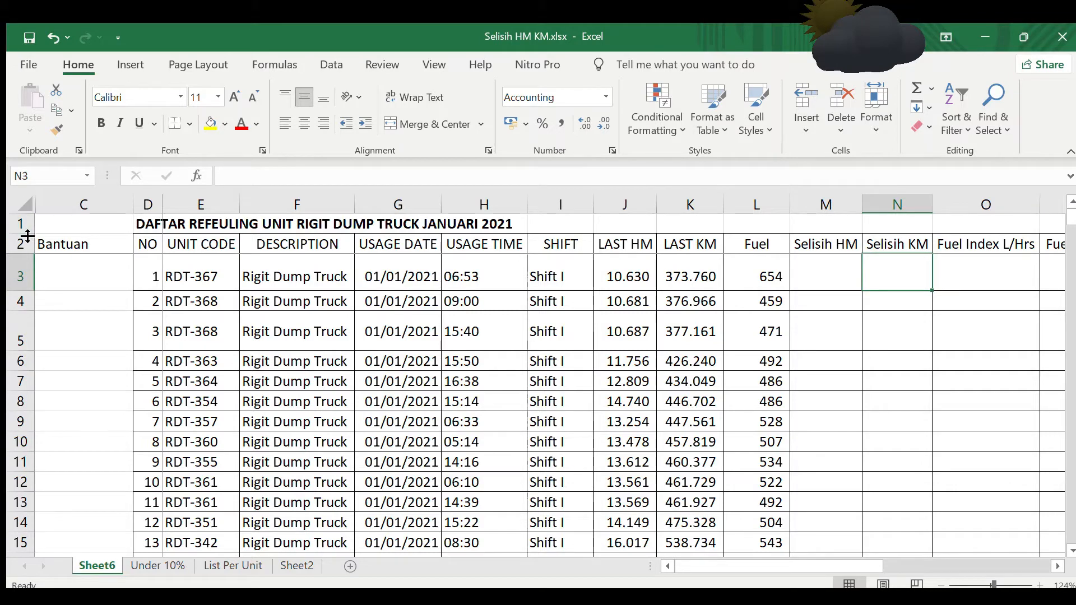
- Make row 1 taller and select the empty cell above the Selisih HM heading
{"action": "left_click_drag", "start_coordinate": [25, 234], "coordinate": [24, 269]}
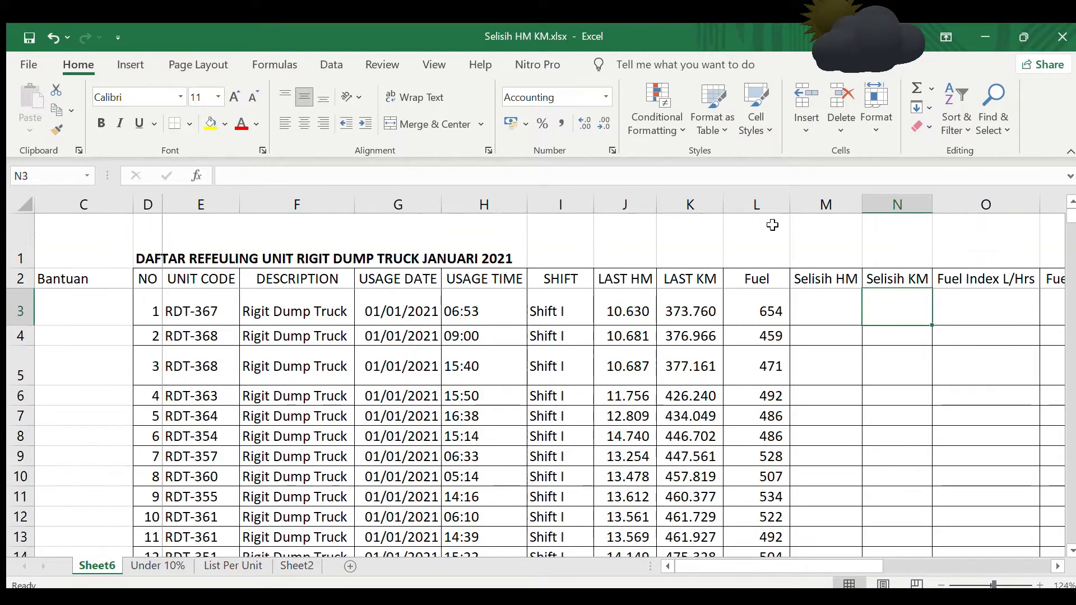
{"action": "left_click", "coordinate": [813, 236]}
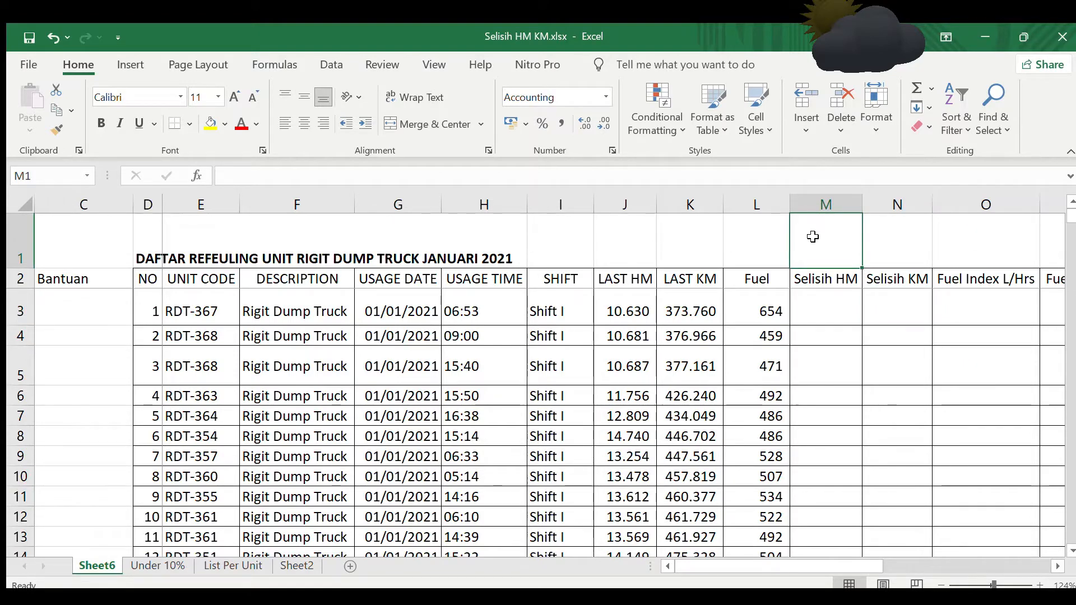
{"action": "type", "text": "=lask"}
{"action": "key", "text": "BackSpace"}
{"action": "key", "text": "BackSpace"}
{"action": "key", "text": "BackSpace"}
{"action": "key", "text": "BackSpace"}
{"action": "key", "text": "BackSpace"}
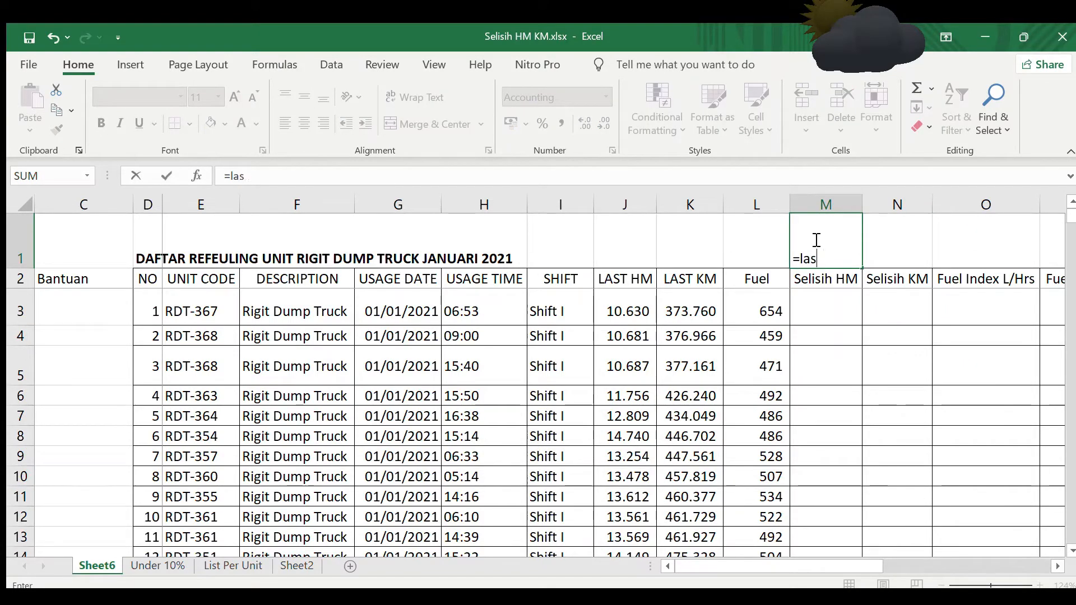
{"action": "key", "text": "Escape"}
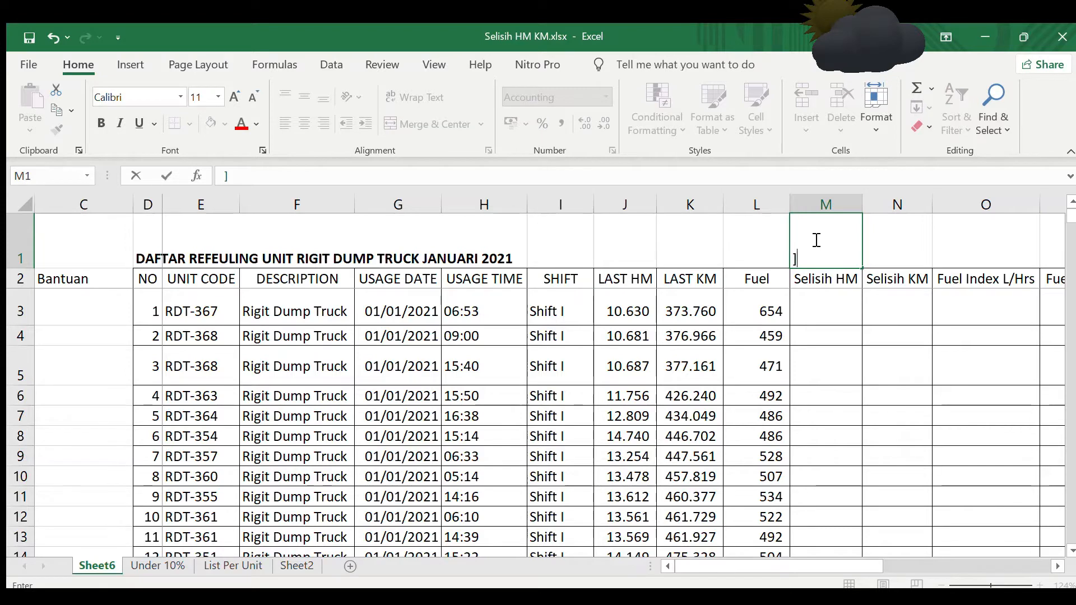
- Enter the text note "lask hm saat ini - last hm sebelumnya" in cell M1 and wrap its text
{"action": "type", "text": "'lask km"}
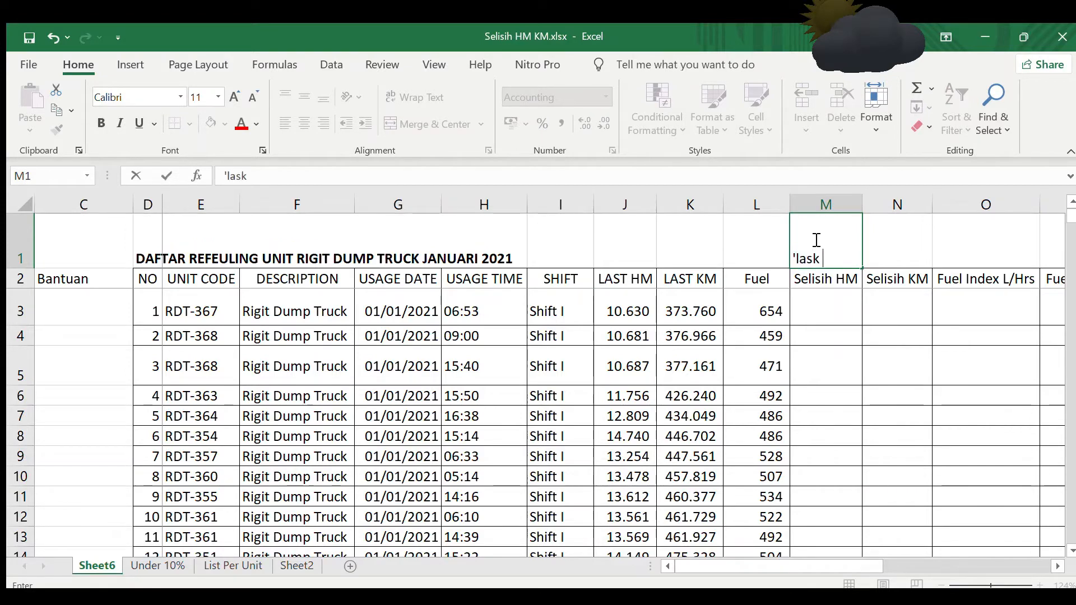
{"action": "key", "text": "BackSpace"}
{"action": "key", "text": "BackSpace"}
{"action": "key", "text": "BackSpace"}
{"action": "type", "text": "hm saat ini"}
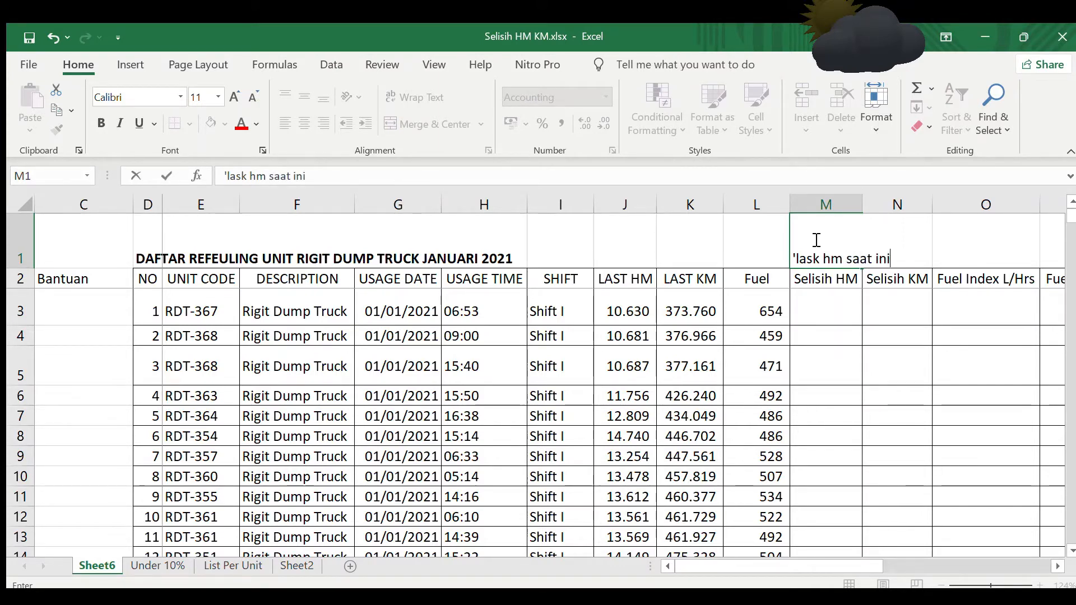
{"action": "type", "text": " - last hm s"}
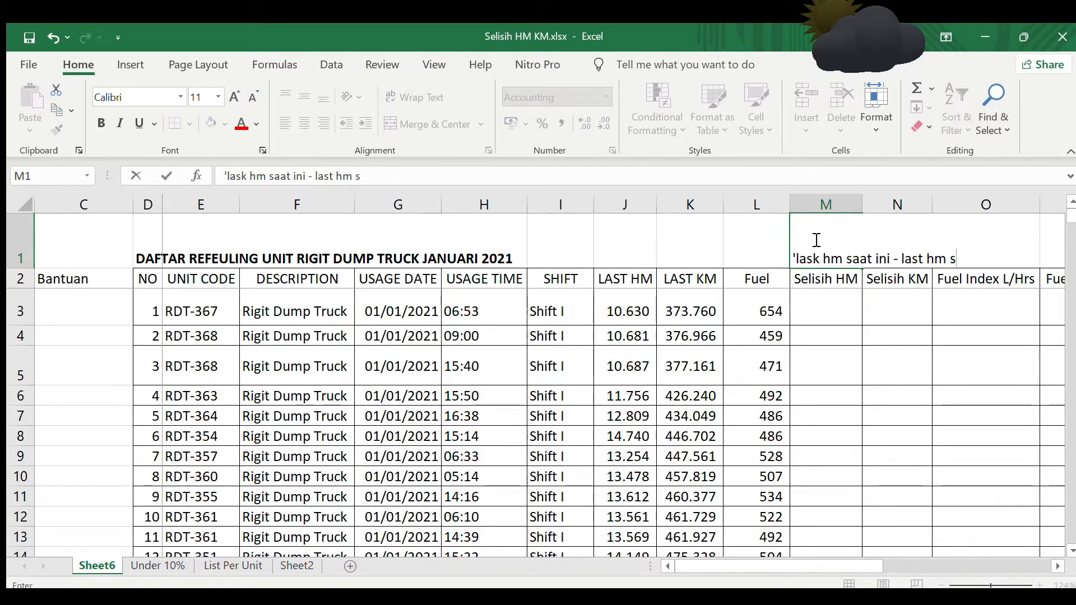
{"action": "type", "text": "ebelumnya"}
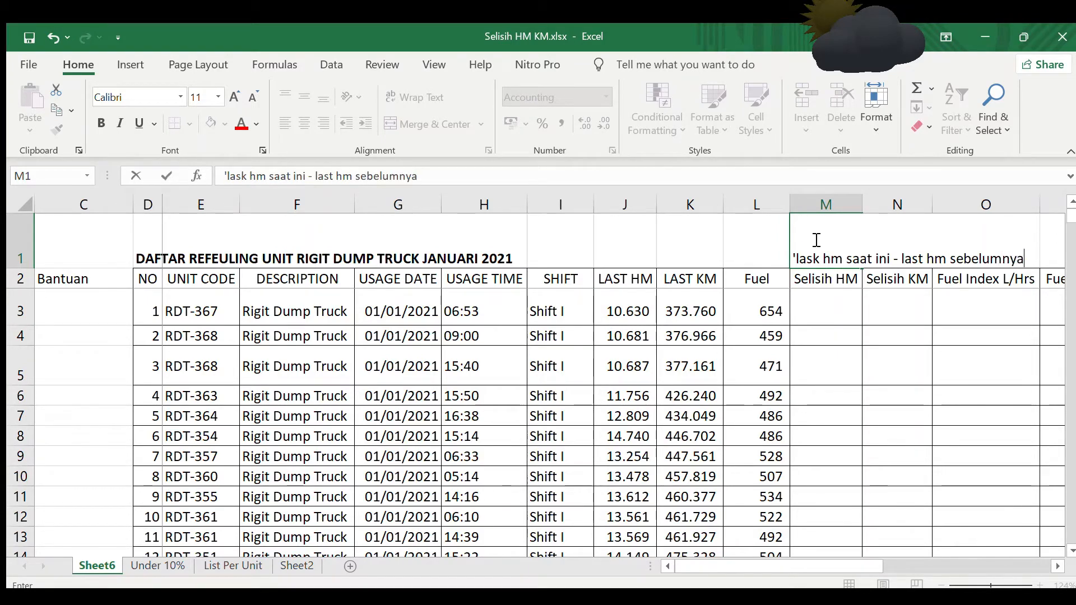
{"action": "key", "text": "ctrl+Return"}
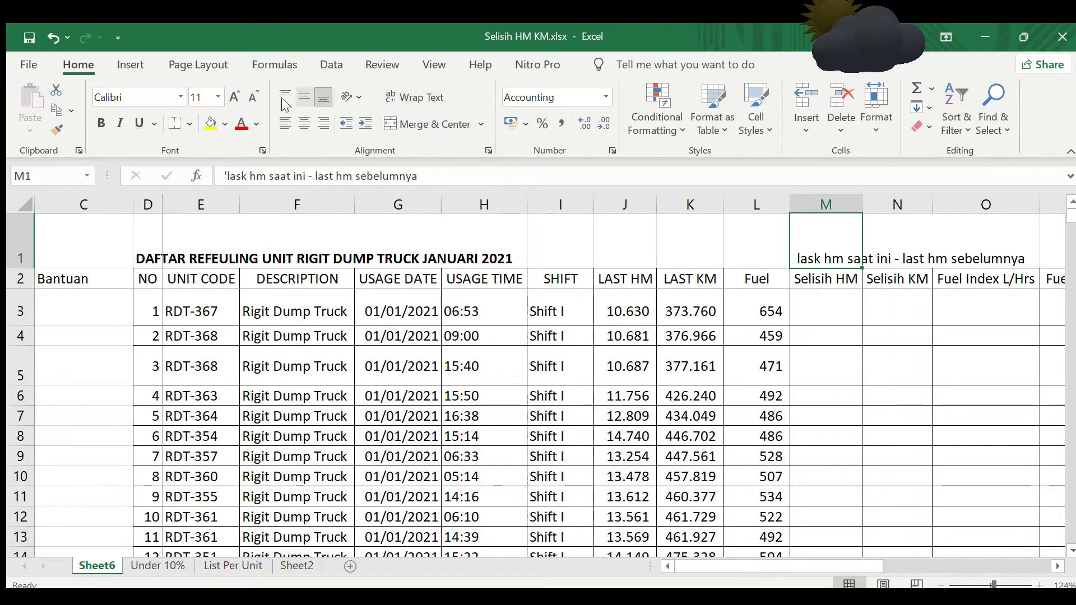
{"action": "left_click", "coordinate": [420, 97]}
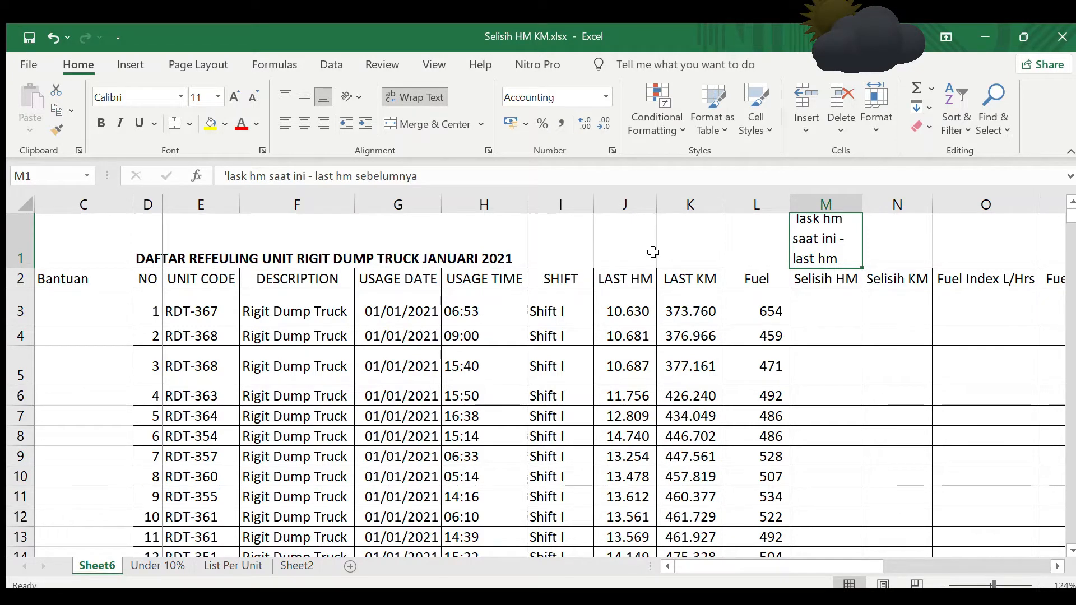
- Copy the wrapped note from M1 into N1 above the Selisih KM heading
{"action": "key", "text": "Down"}
{"action": "key", "text": "Right"}
{"action": "key", "text": "Up"}
{"action": "key", "text": "Left"}
{"action": "key", "text": "ctrl+c"}
{"action": "key", "text": "Right"}
{"action": "key", "text": "Return"}
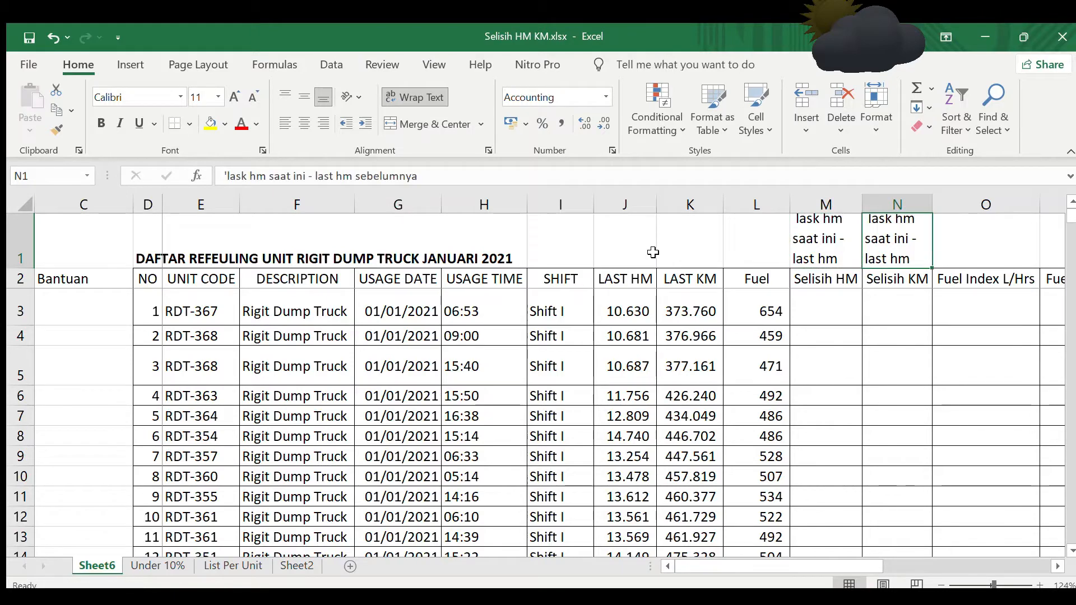
- Change both "hm" mentions in the N1 note to "km" so it reads "lask km saat ini - last km sebelumnya"
{"action": "left_click", "coordinate": [345, 180]}
{"action": "key", "text": "BackSpace"}
{"action": "type", "text": "k"}
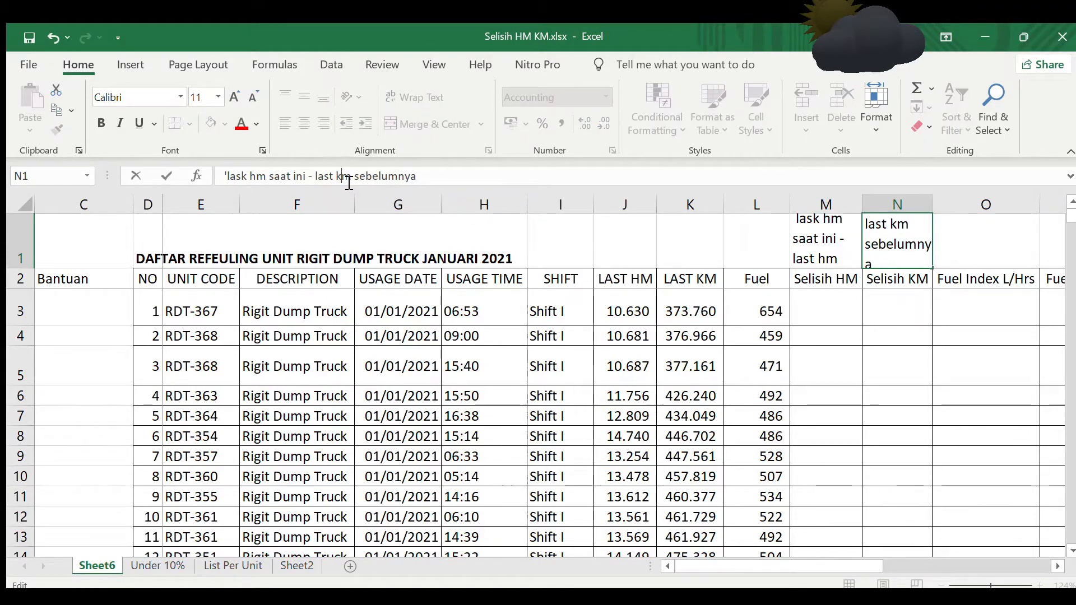
{"action": "left_click", "coordinate": [257, 177]}
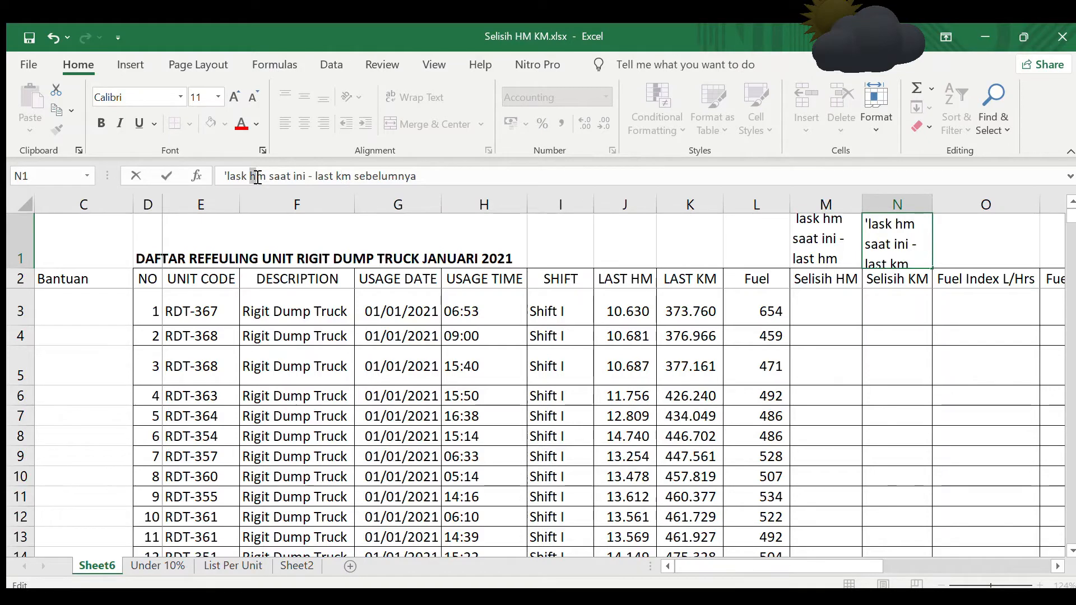
{"action": "type", "text": "k"}
{"action": "key", "text": "Return"}
- Rename the Selisih HM heading in cell M2 to "Working Hours"
{"action": "key", "text": "Down"}
{"action": "key", "text": "Left"}
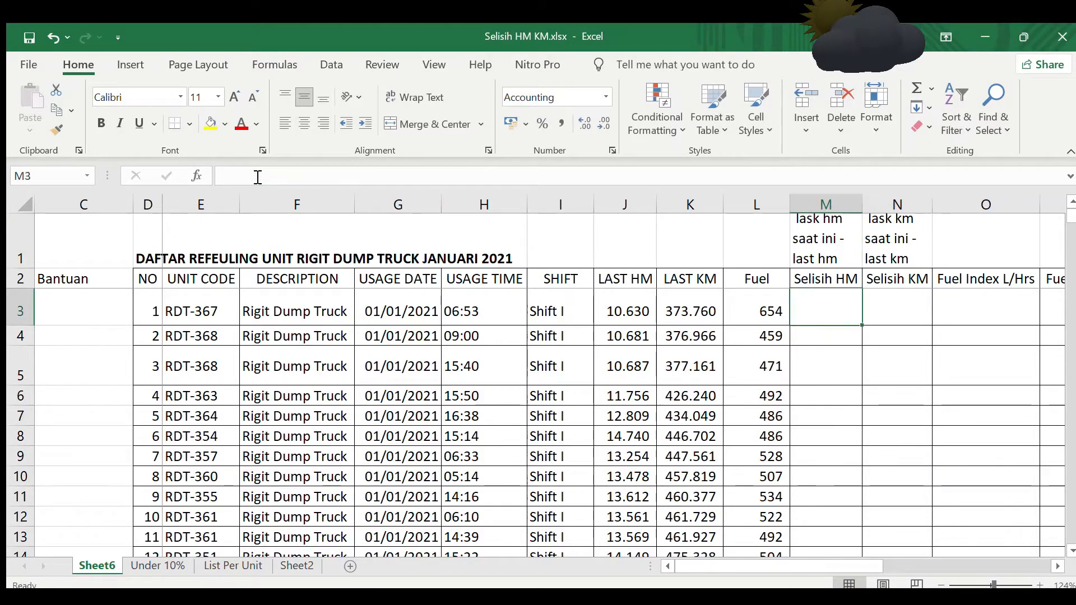
{"action": "key", "text": "Up"}
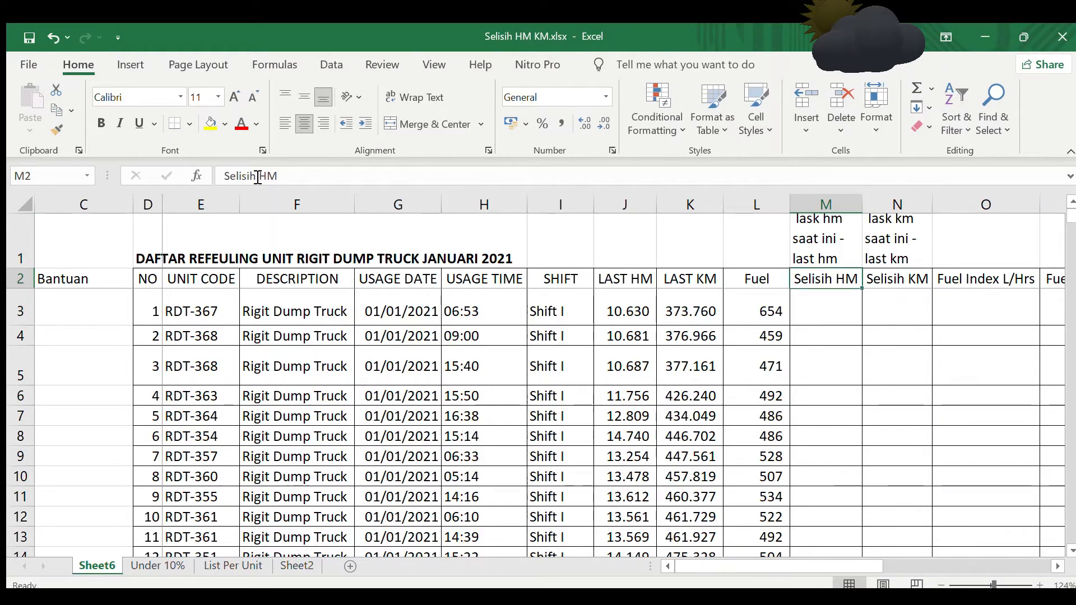
{"action": "type", "text": "W"}
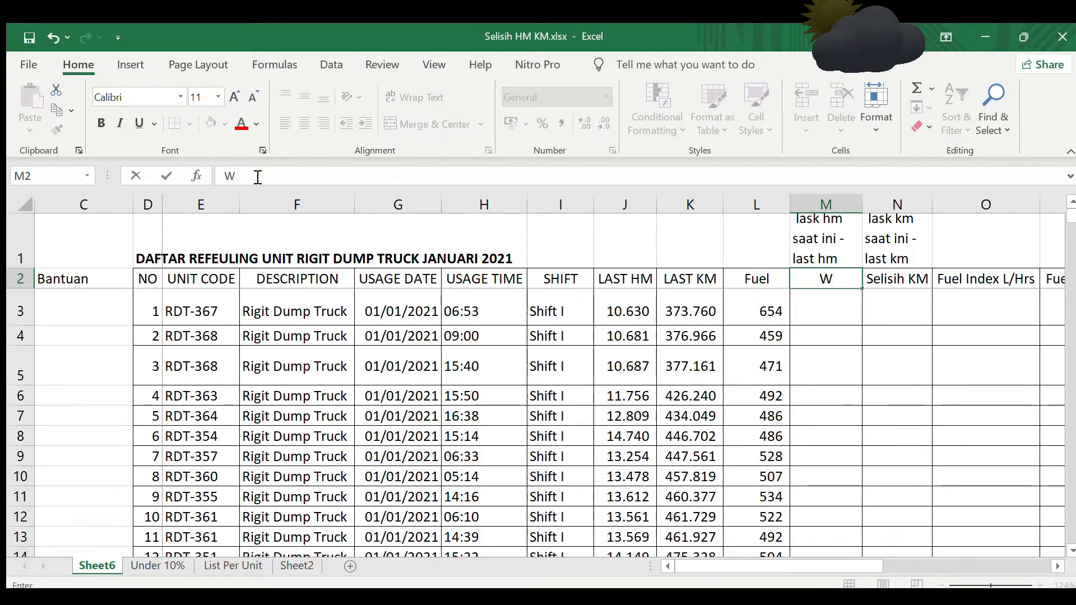
{"action": "type", "text": "orking Hr"}
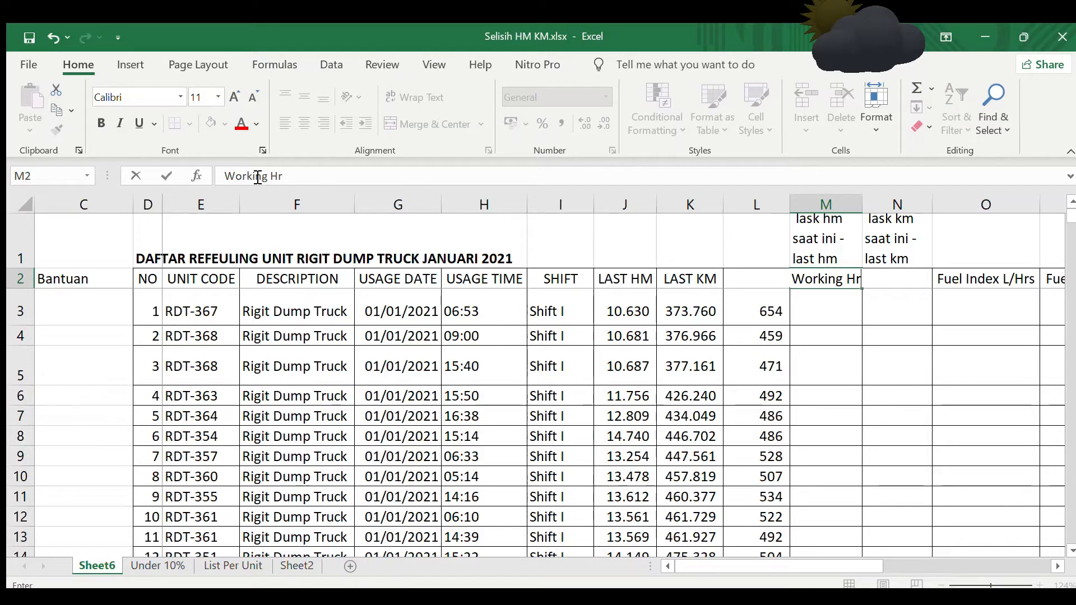
{"action": "key", "text": "BackSpace"}
{"action": "type", "text": "ours"}
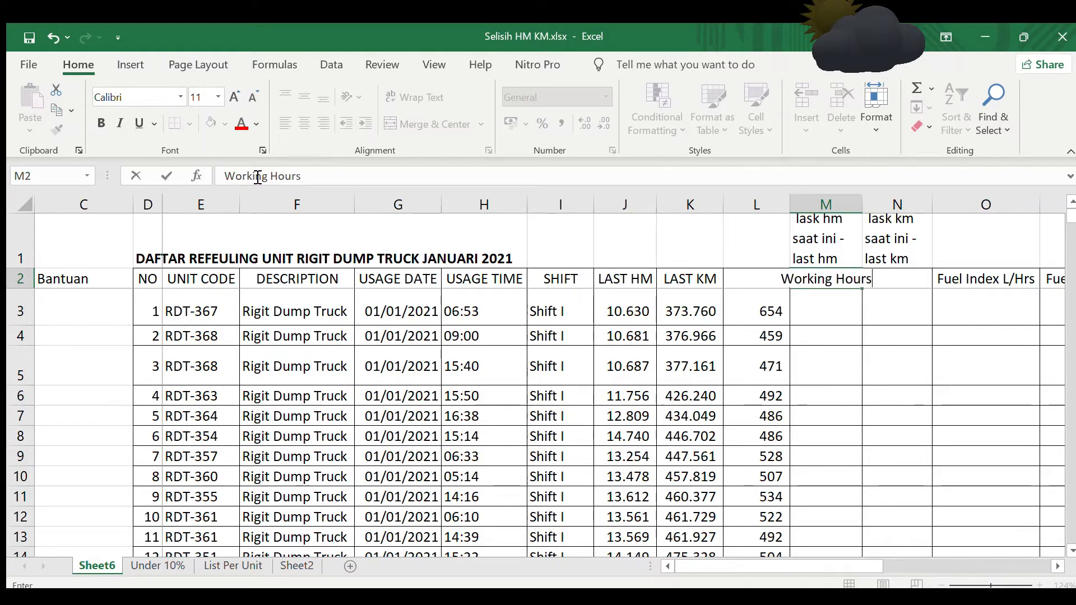
{"action": "key", "text": "Return"}
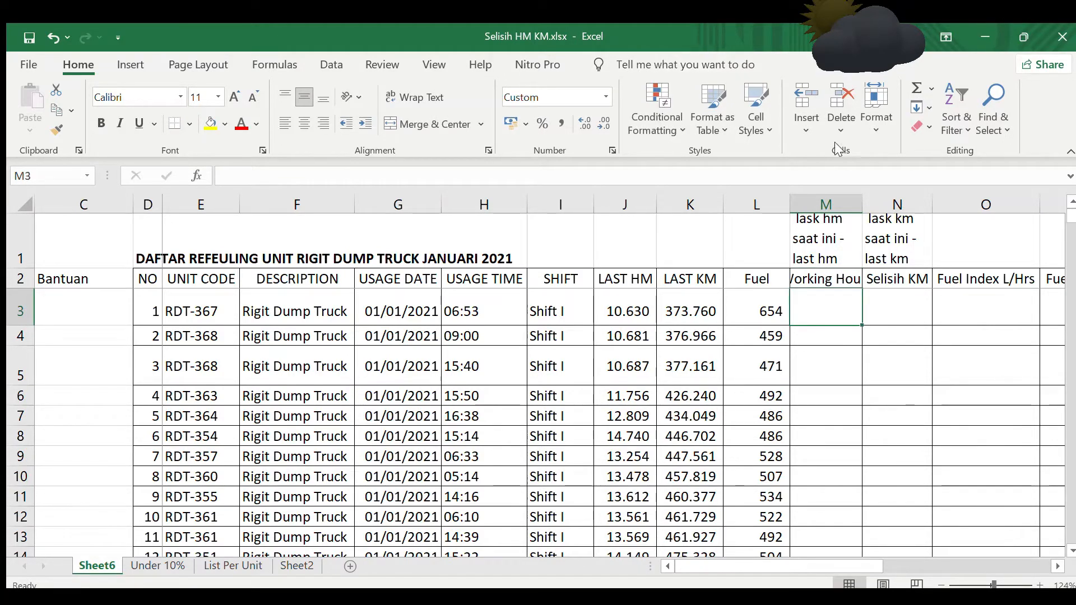
- Widen column M so the Working Hours heading fits and the note above wraps onto three lines
{"action": "double_click", "coordinate": [870, 213]}
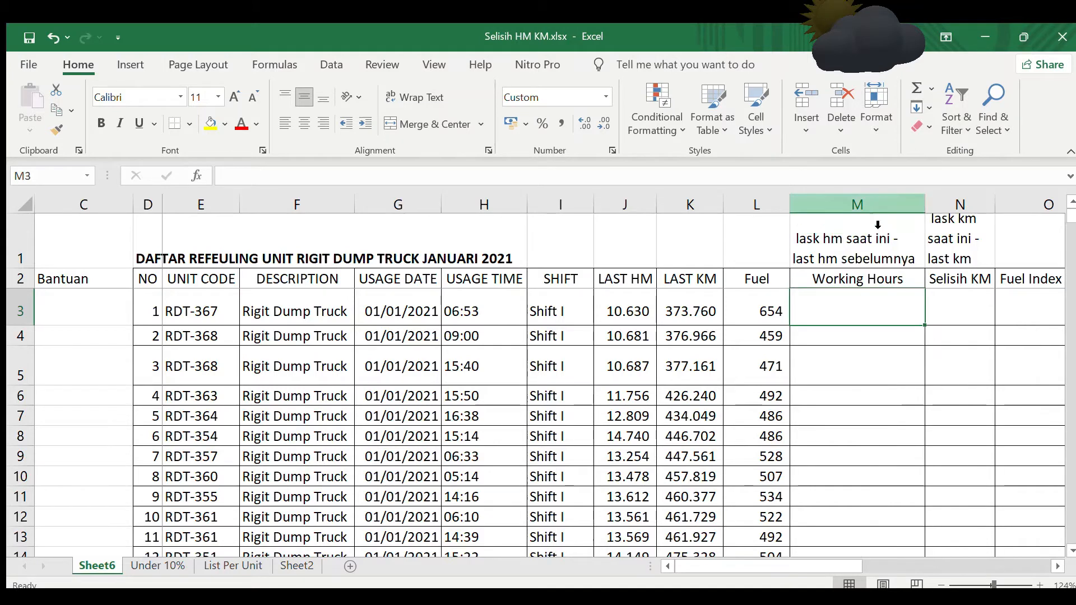
{"action": "left_click", "coordinate": [953, 282]}
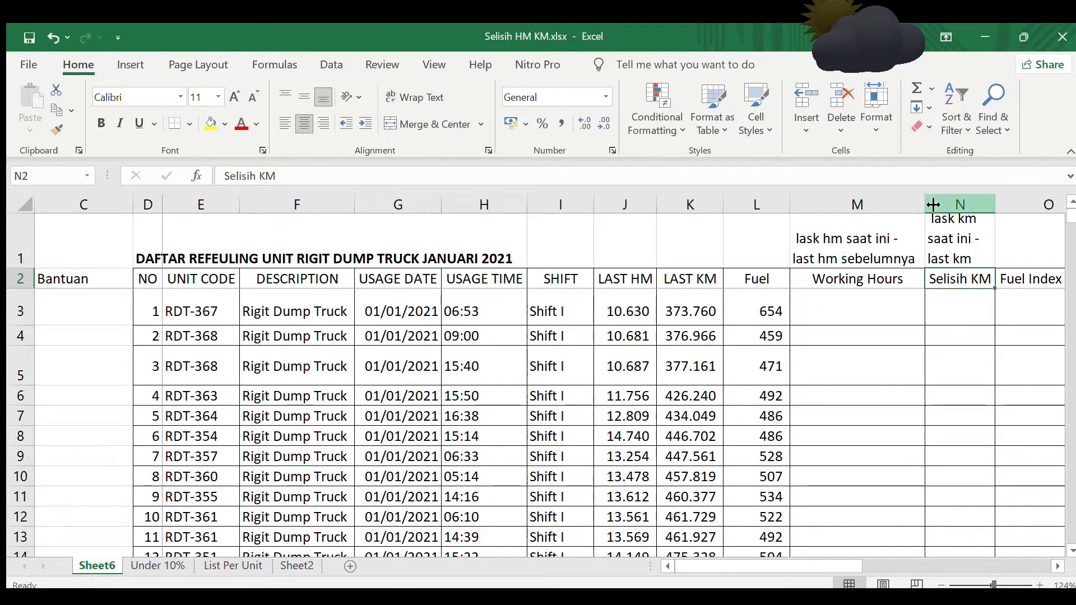
{"action": "left_click_drag", "start_coordinate": [926, 205], "coordinate": [903, 207]}
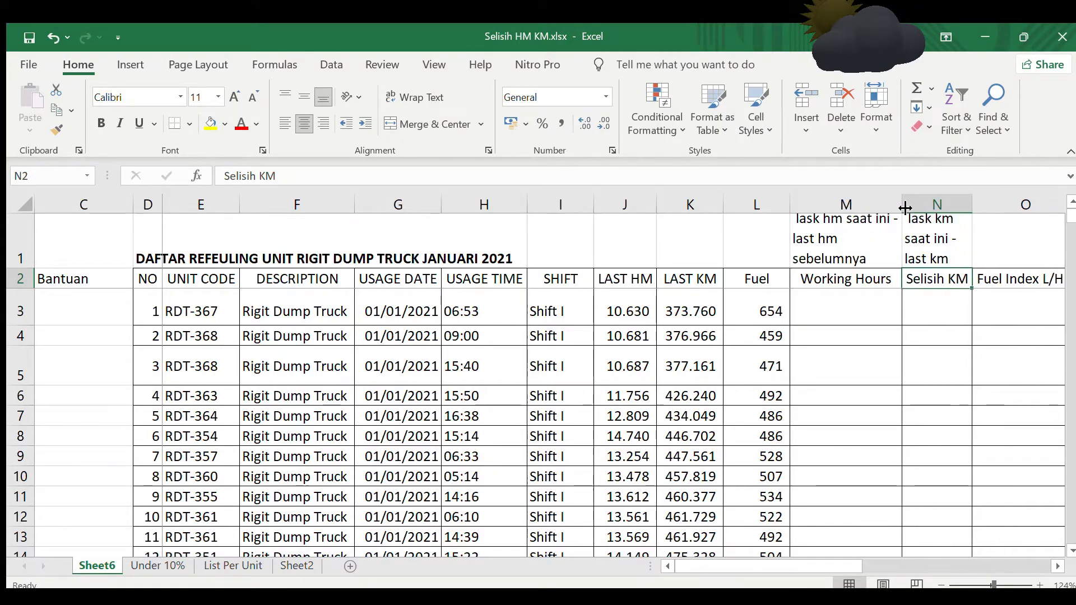
- Rename the Selisih KM heading in N2 to "jarak Tempuh" and widen column N so it fits, with the note above on three lines
{"action": "type", "text": "ja"}
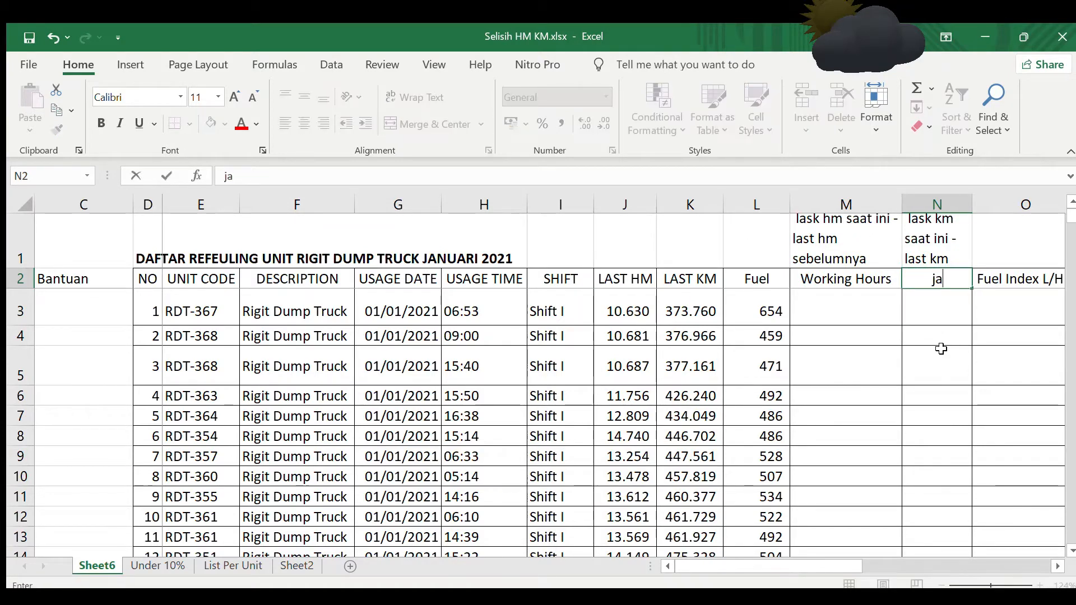
{"action": "type", "text": "rak Tempuh"}
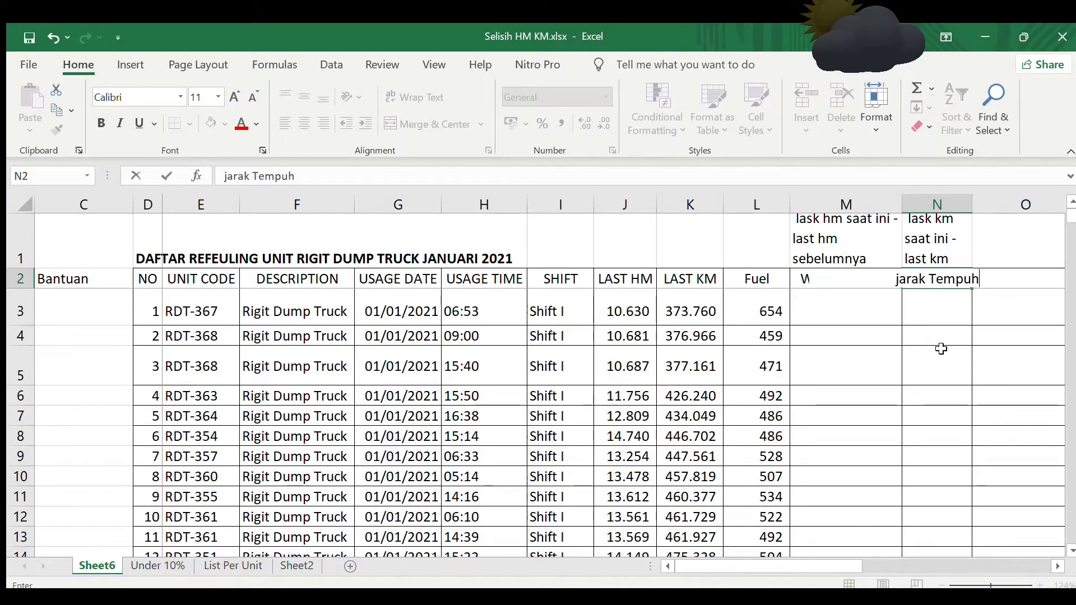
{"action": "key", "text": "ctrl+Return"}
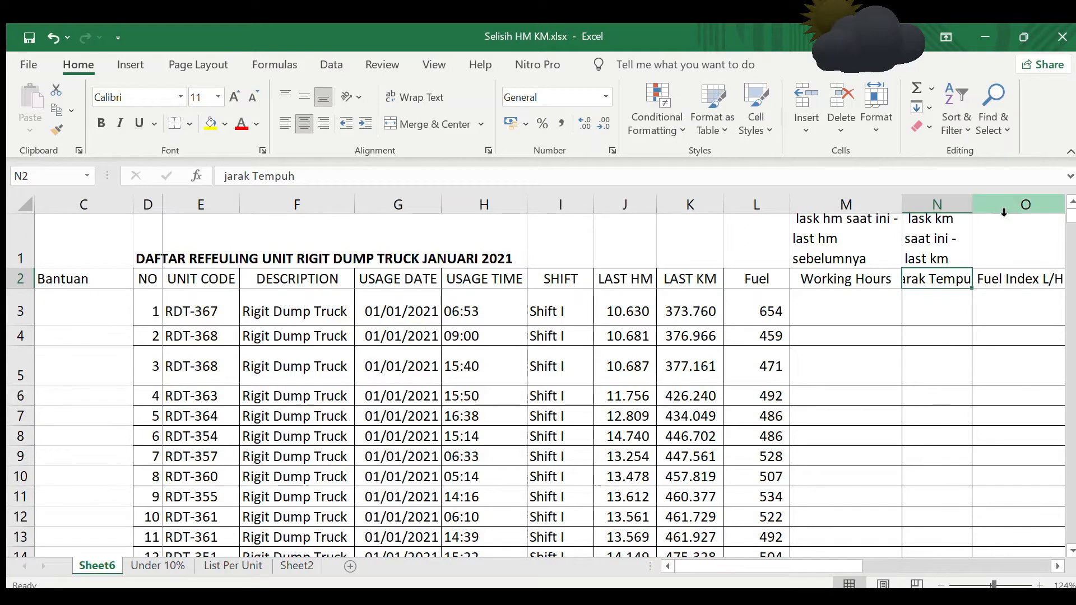
{"action": "double_click", "coordinate": [973, 209]}
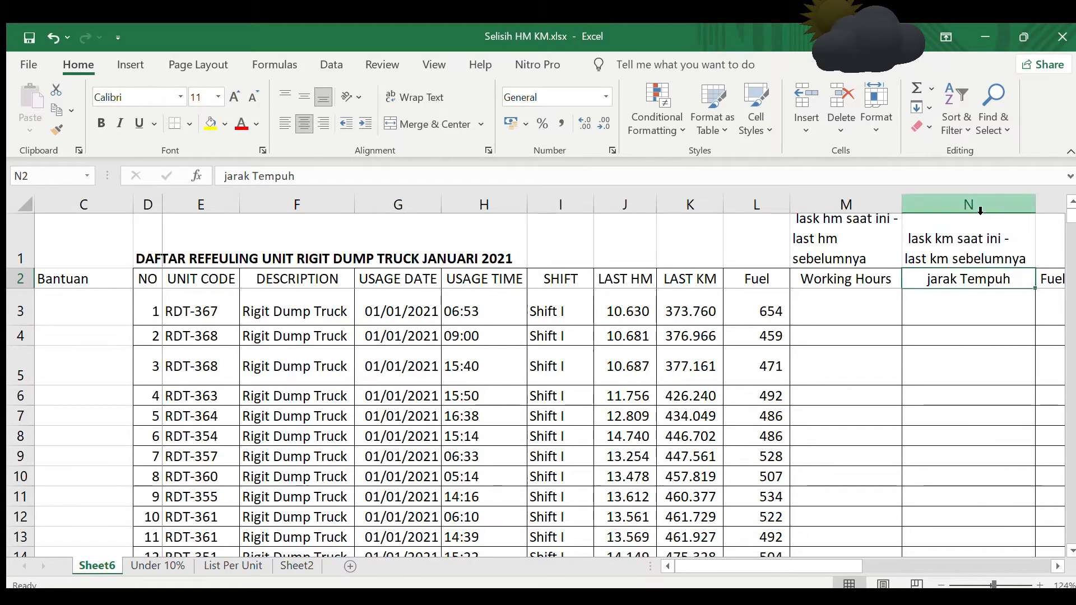
{"action": "left_click", "coordinate": [960, 251]}
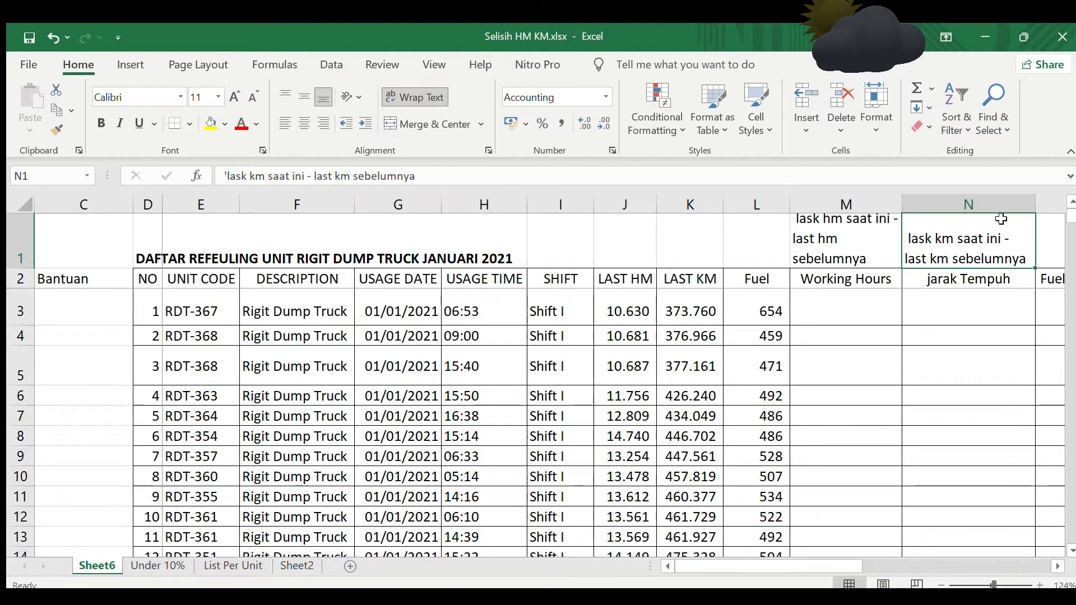
{"action": "left_click_drag", "start_coordinate": [1009, 204], "coordinate": [997, 205]}
- Capitalize the first letter of the N2 heading so it reads "Jarak Tempuh"
{"action": "left_click", "coordinate": [922, 281]}
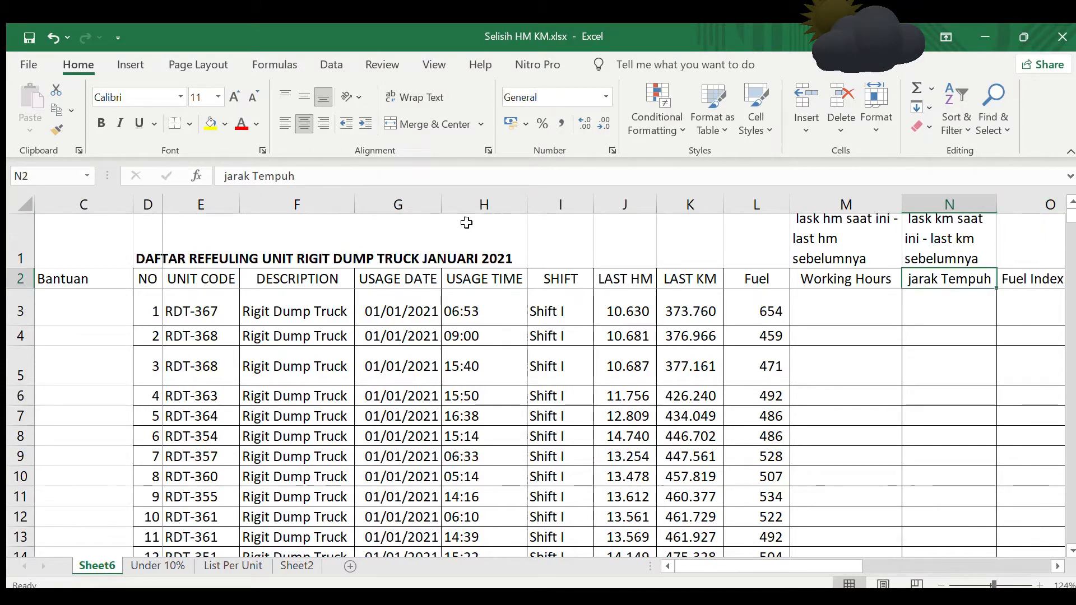
{"action": "left_click", "coordinate": [229, 178]}
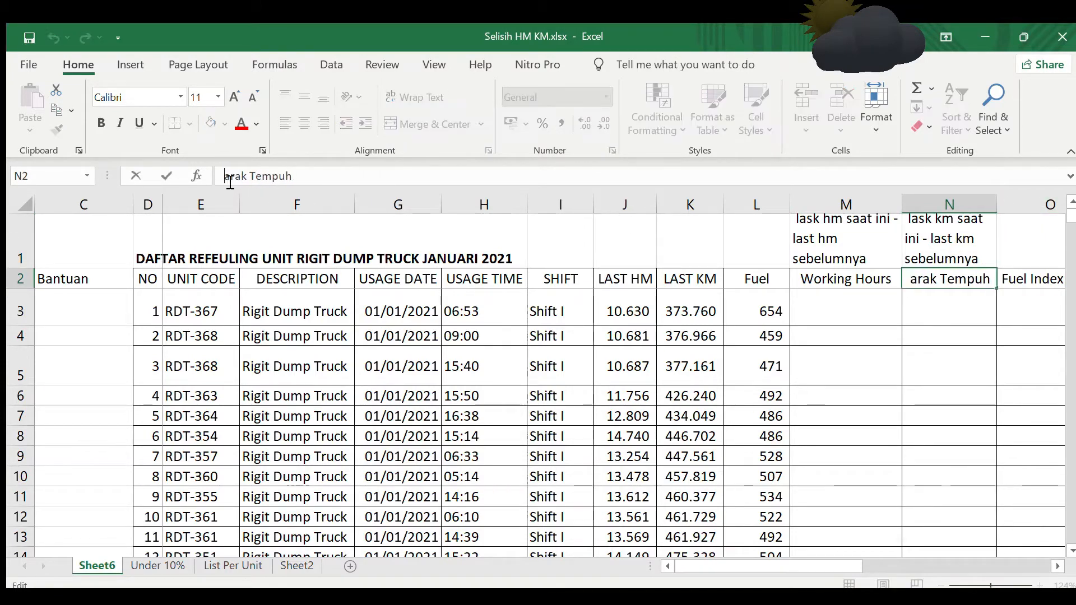
{"action": "key", "text": "BackSpace"}
{"action": "type", "text": "J"}
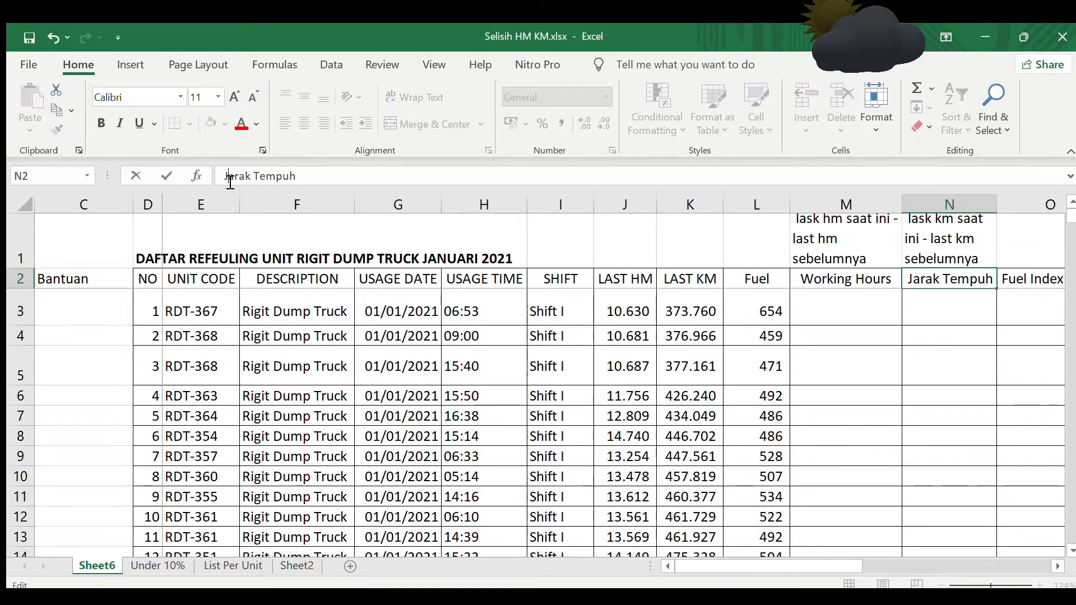
{"action": "key", "text": "Return"}
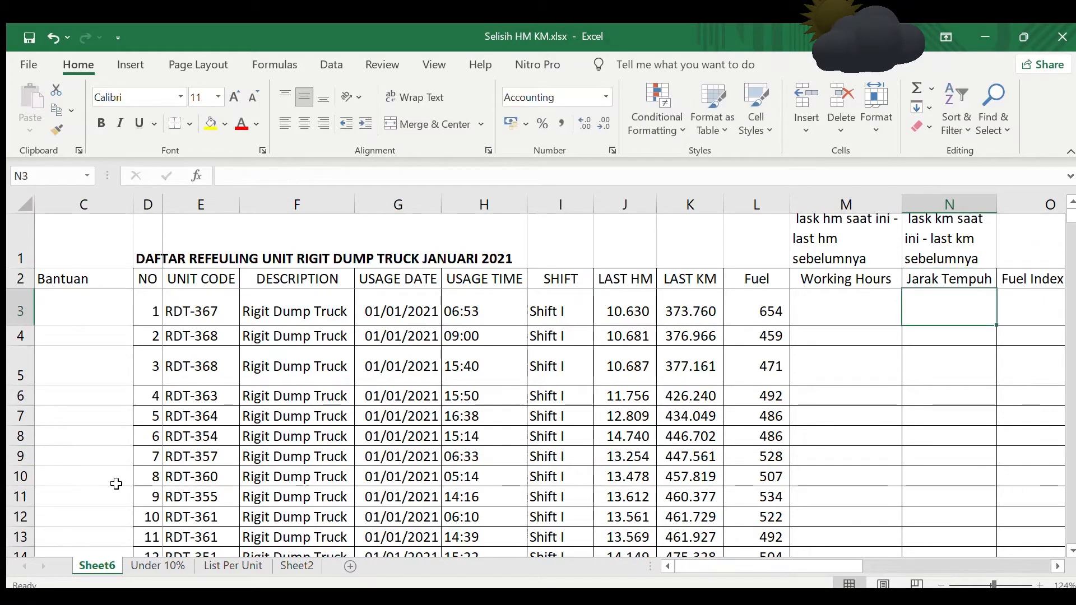
{"action": "left_click", "coordinate": [856, 310]}
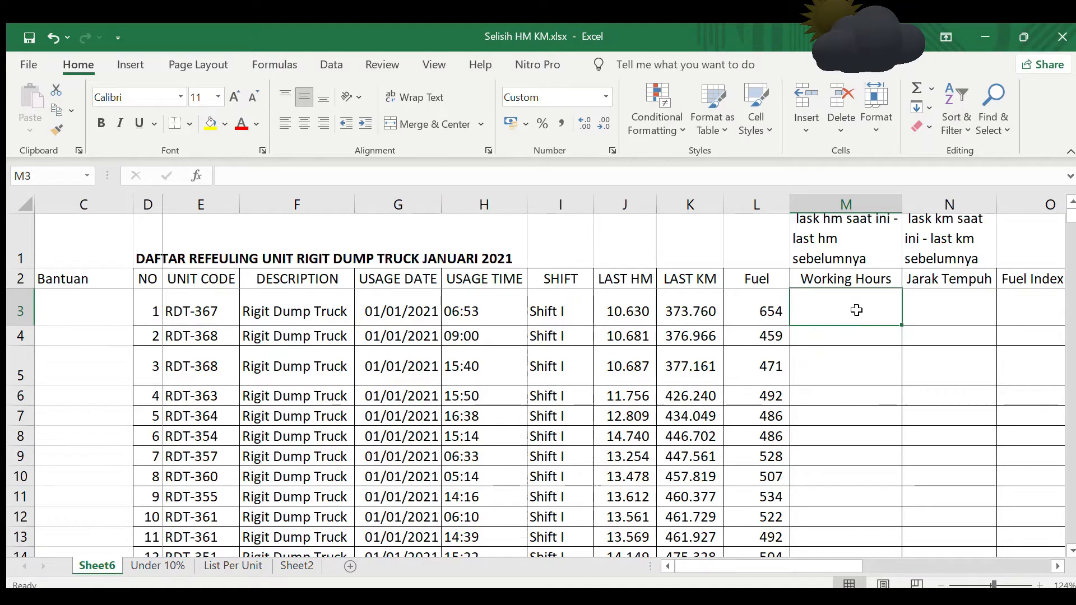
{"action": "key", "text": "Up"}
{"action": "key", "text": "Down"}
{"action": "left_click", "coordinate": [99, 309]}
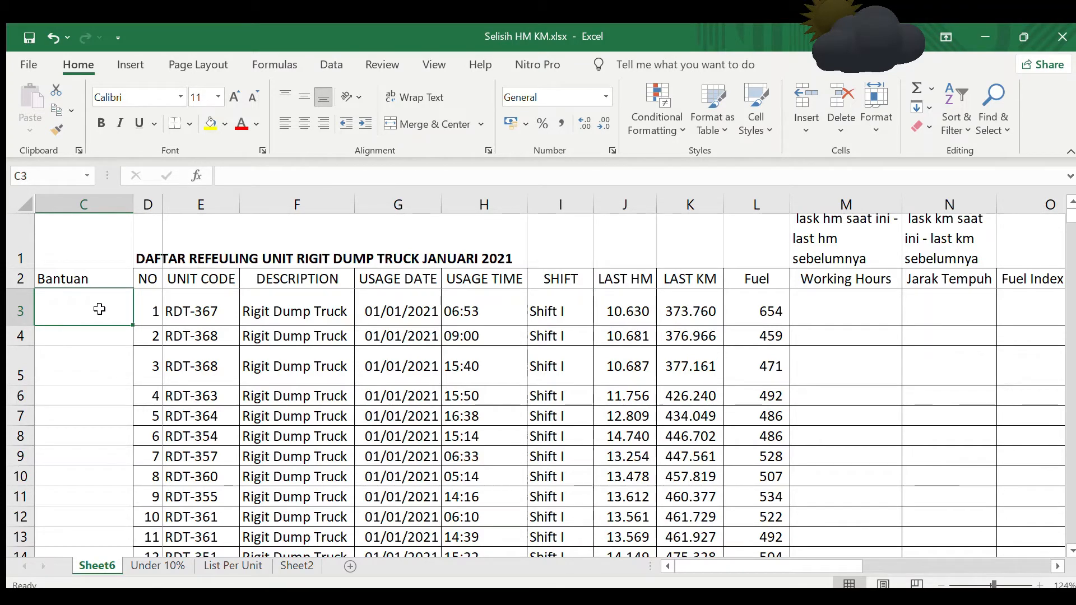
{"action": "left_click", "coordinate": [205, 313]}
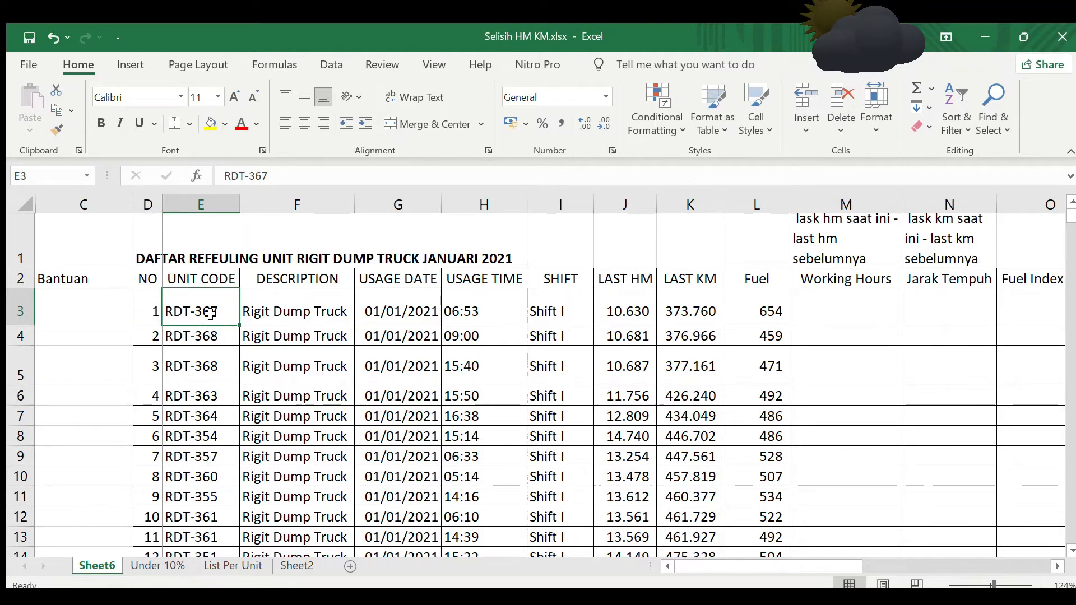
- Enter a formula in C3 under Bantuan joining the unit code with the text "ke- ": =E3&"ke- "
{"action": "left_click", "coordinate": [79, 306]}
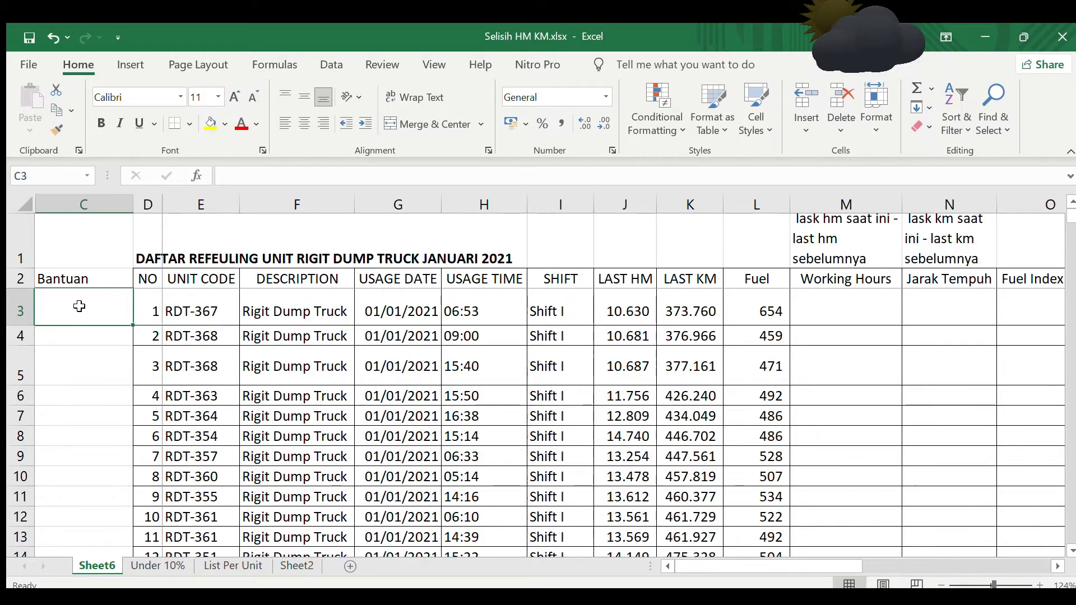
{"action": "type", "text": "="}
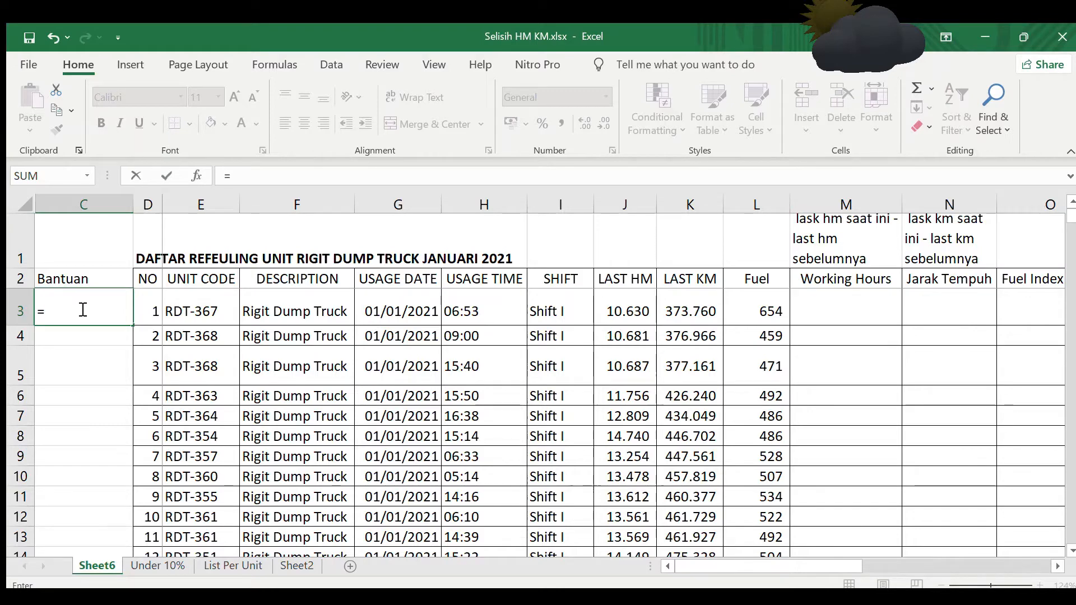
{"action": "left_click", "coordinate": [201, 317]}
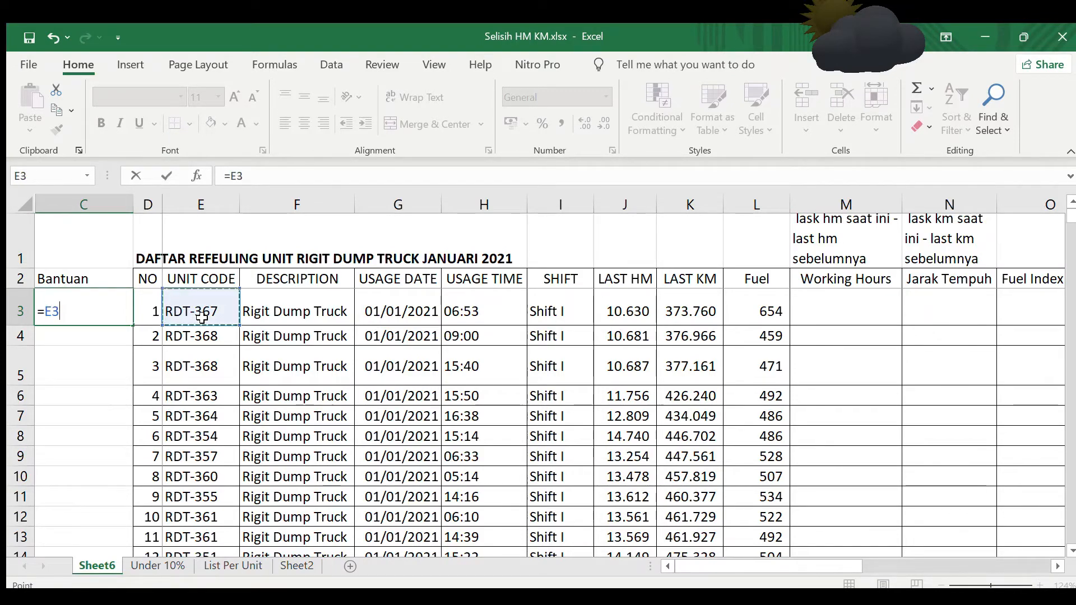
{"action": "type", "text": "&"}
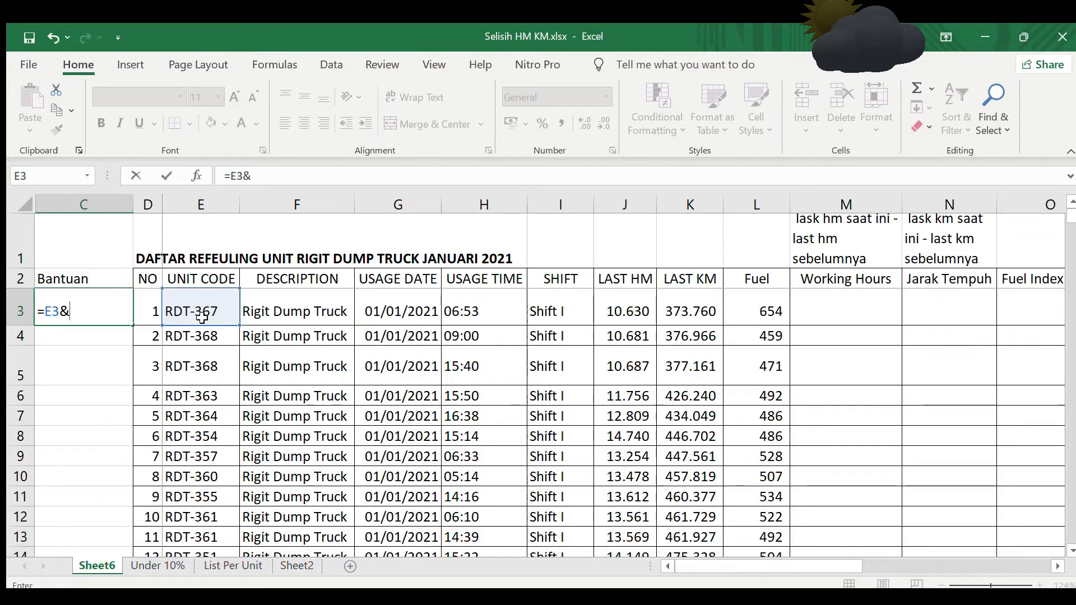
{"action": "type", "text": "\"ke- "}
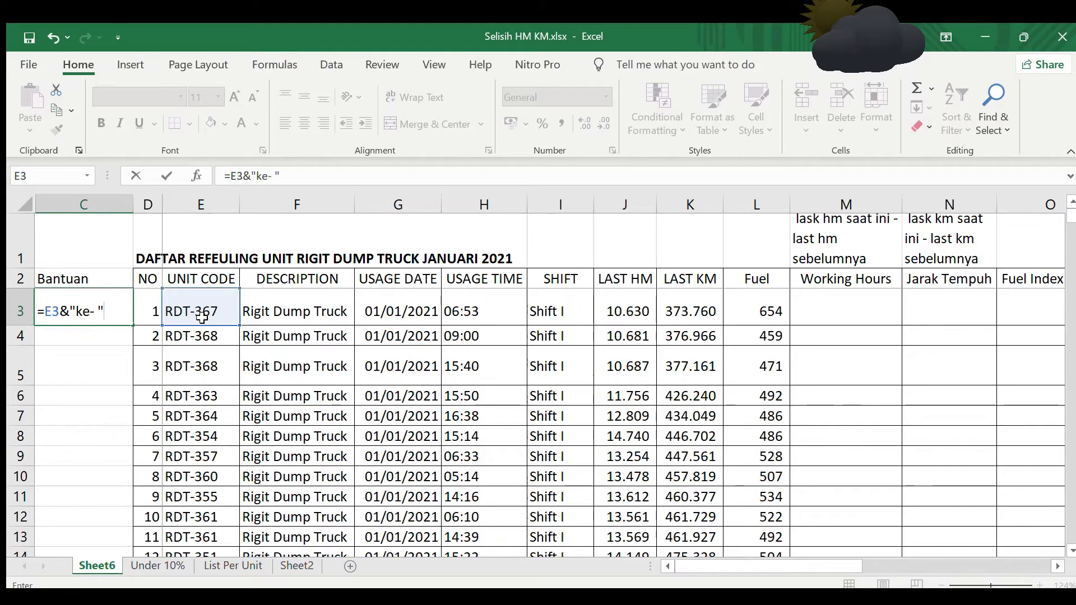
{"action": "type", "text": "\"&"}
{"action": "key", "text": "Return"}
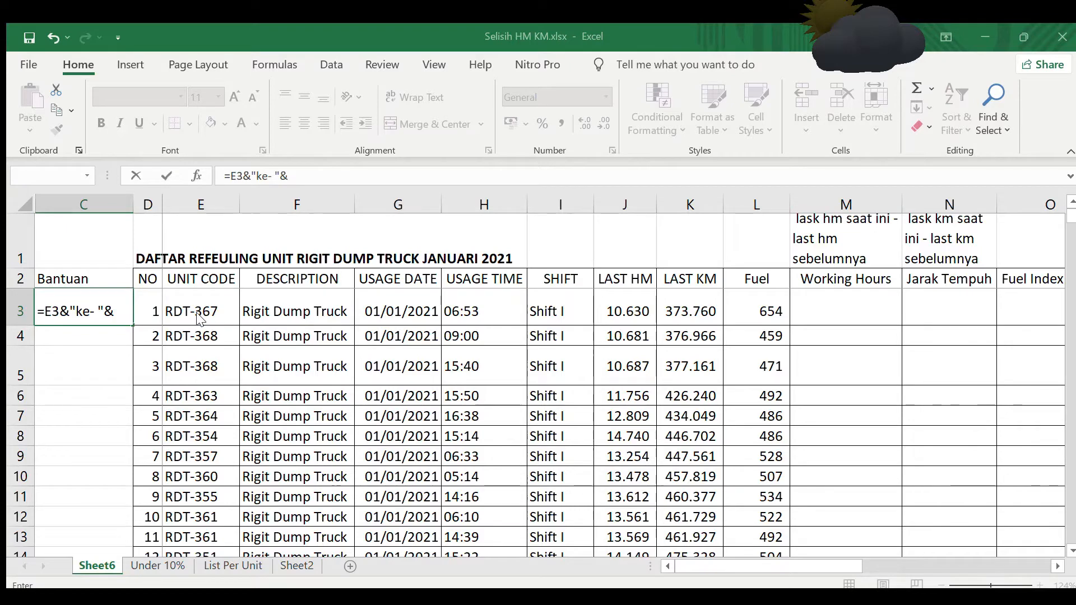
{"action": "key", "text": "Return"}
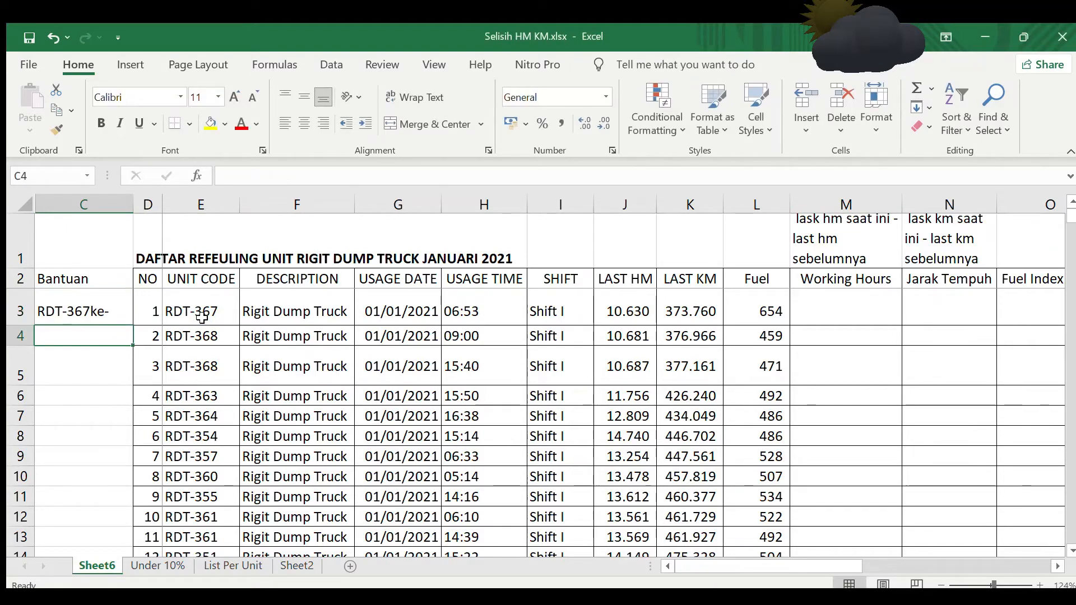
- Fix the spacing in the C3 formula's text by adding a space before "ke-" and removing the one after it: =E3&" ke-"
{"action": "key", "text": "Up"}
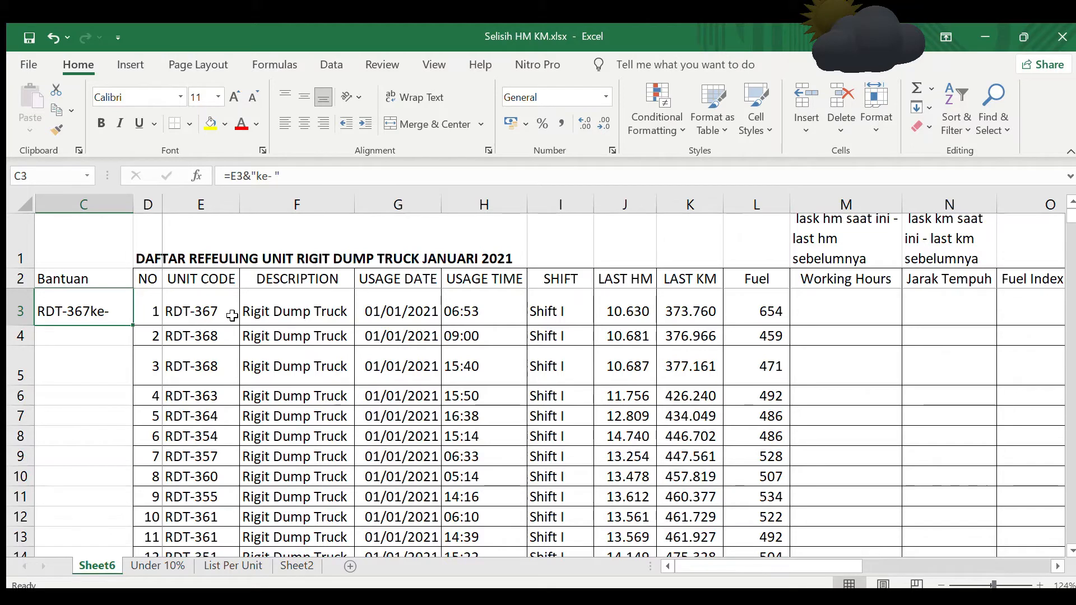
{"action": "left_click", "coordinate": [264, 174]}
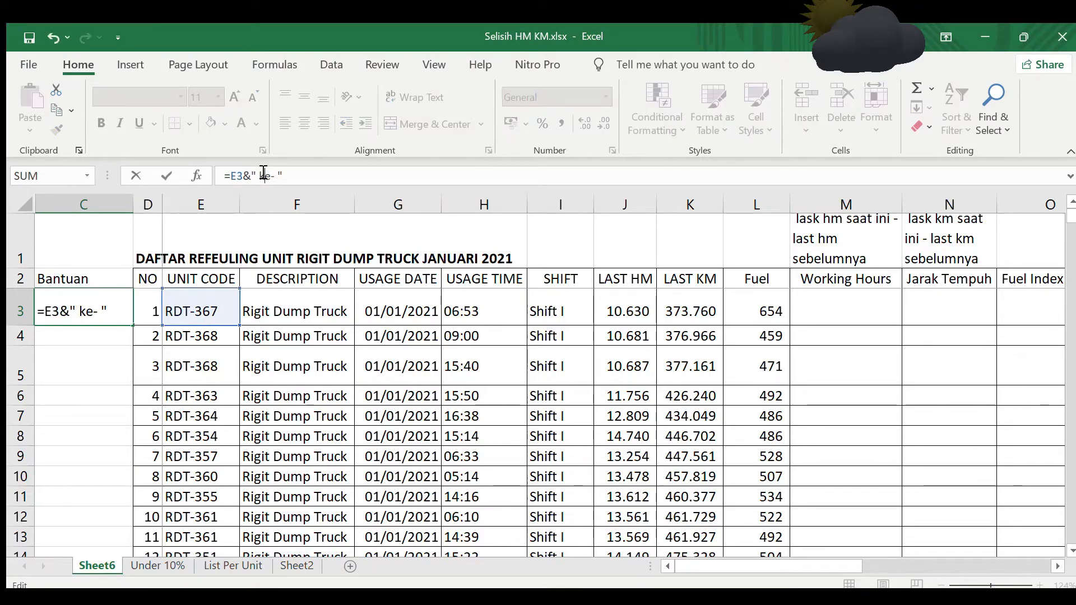
{"action": "key", "text": "Return"}
{"action": "key", "text": "Up"}
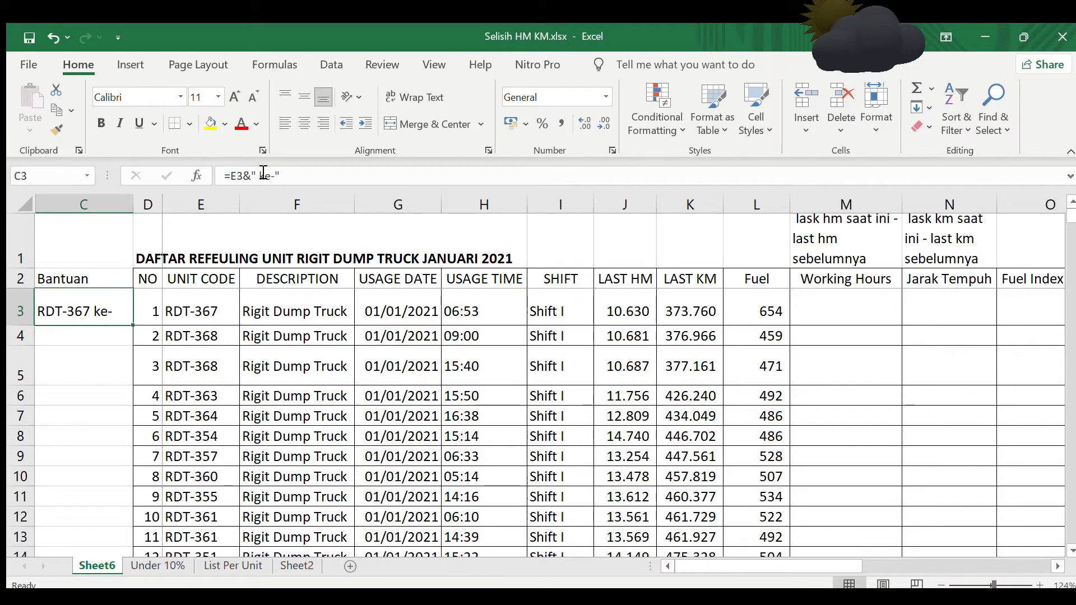
- Append a COUNTIF to the C3 formula using the range $E$3:E3, with only the range's start locked as absolute
{"action": "left_click", "coordinate": [301, 180]}
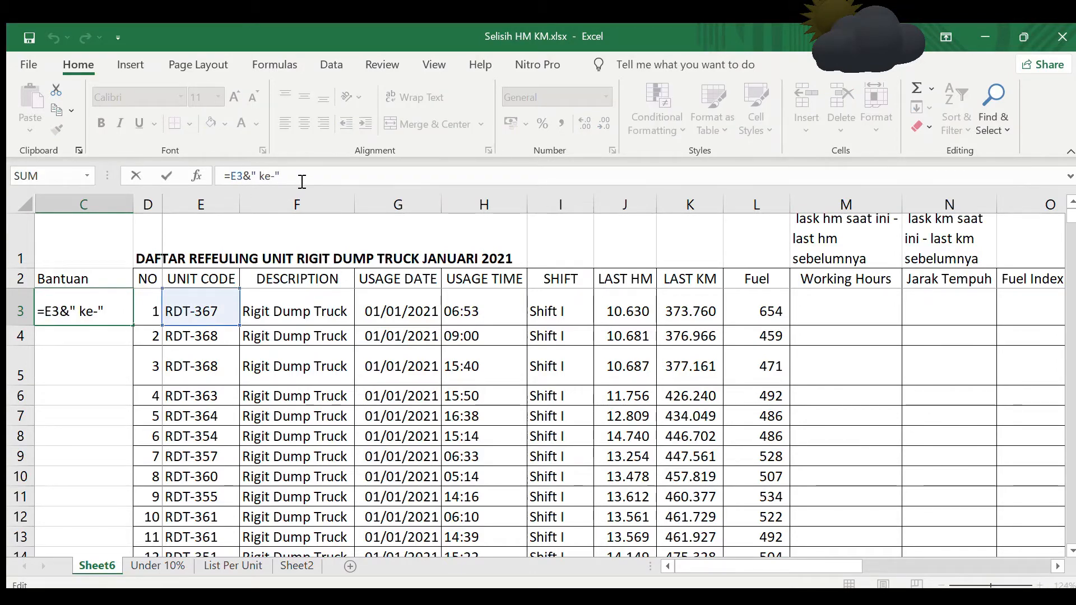
{"action": "type", "text": "&"}
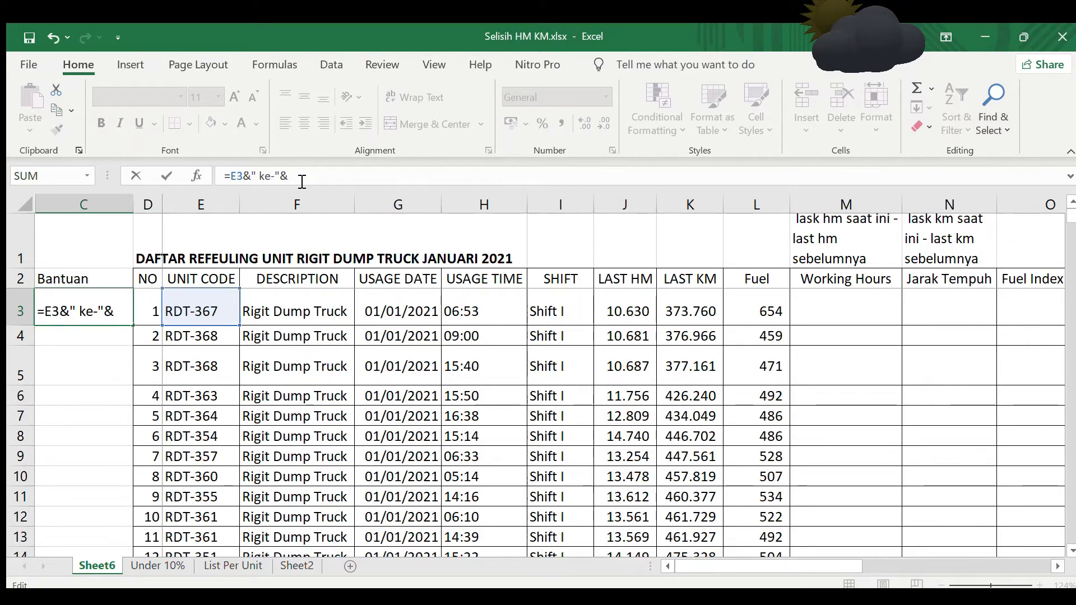
{"action": "type", "text": "coun"}
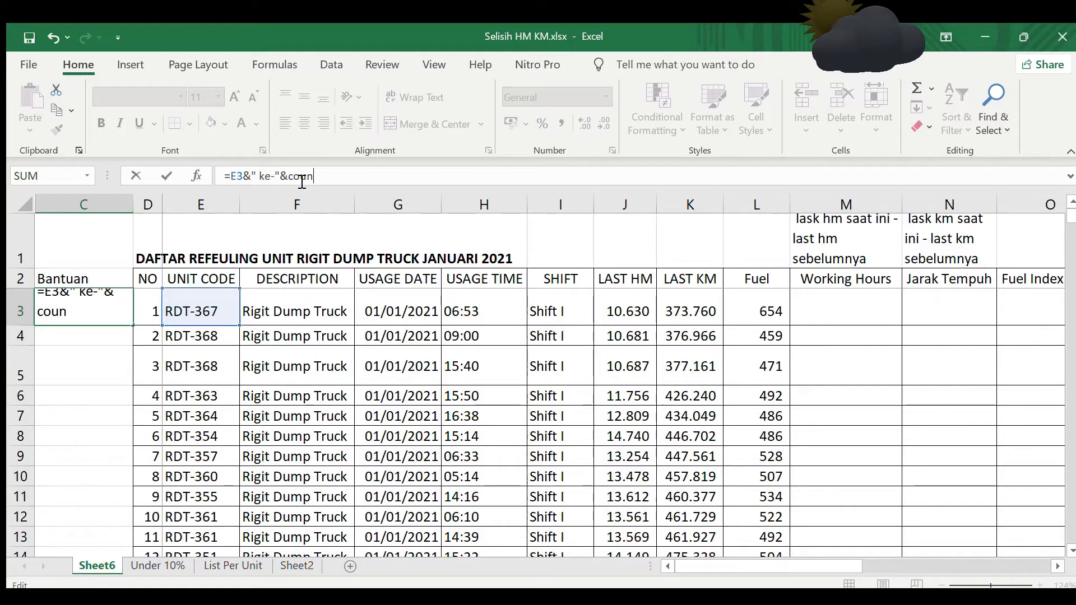
{"action": "key", "text": "Tab"}
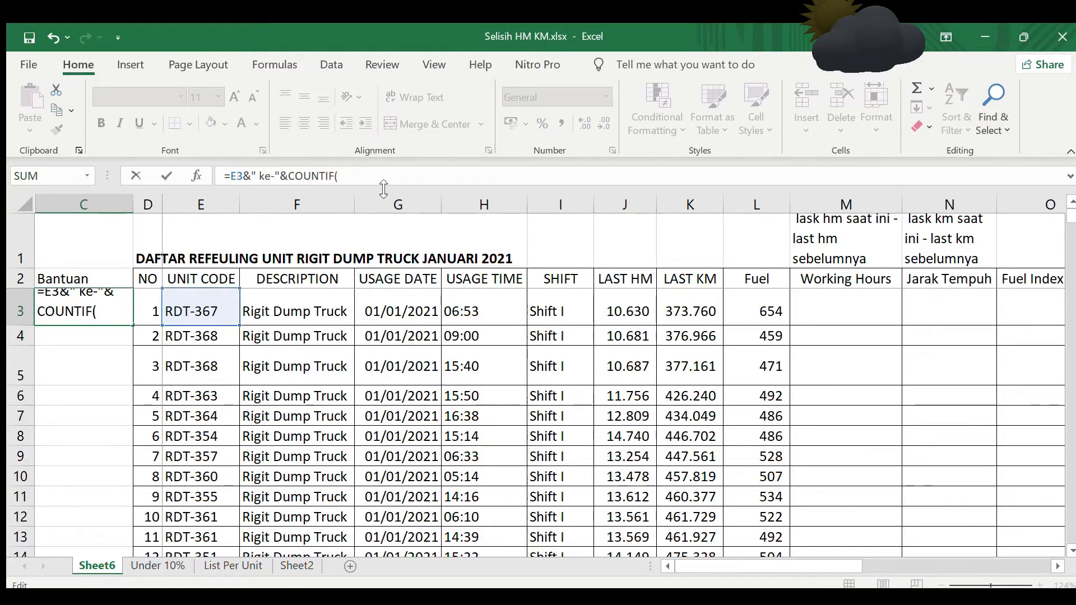
{"action": "left_click", "coordinate": [200, 301]}
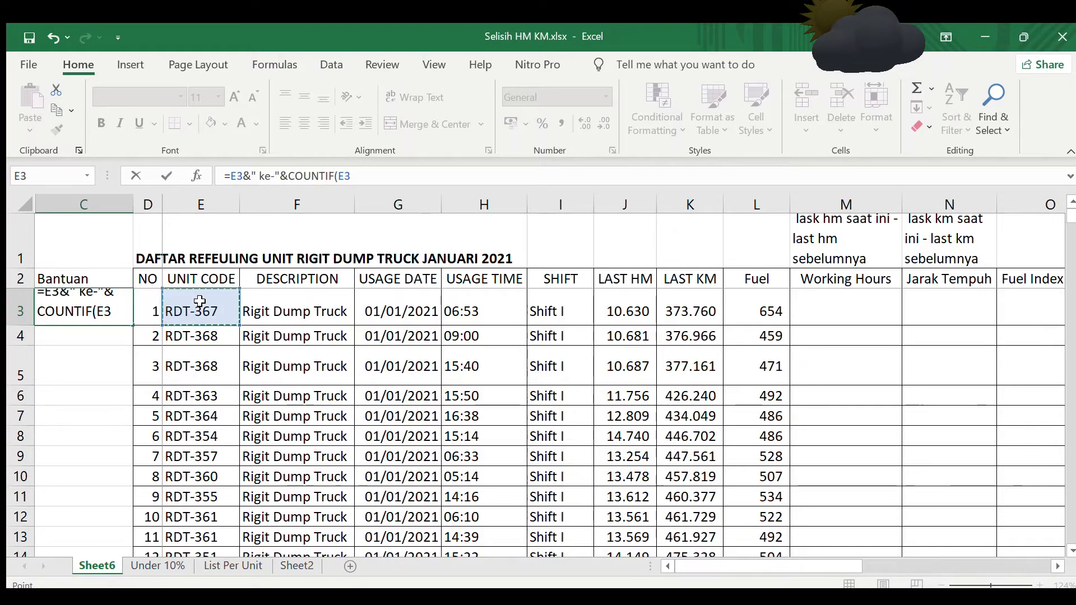
{"action": "key", "text": "F8"}
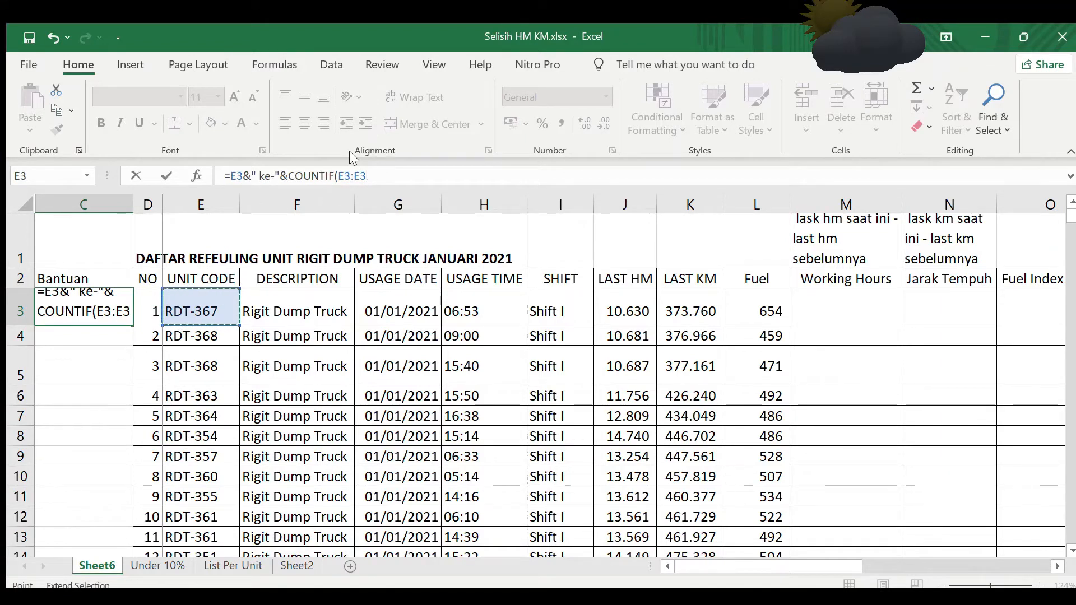
{"action": "double_click", "coordinate": [344, 177]}
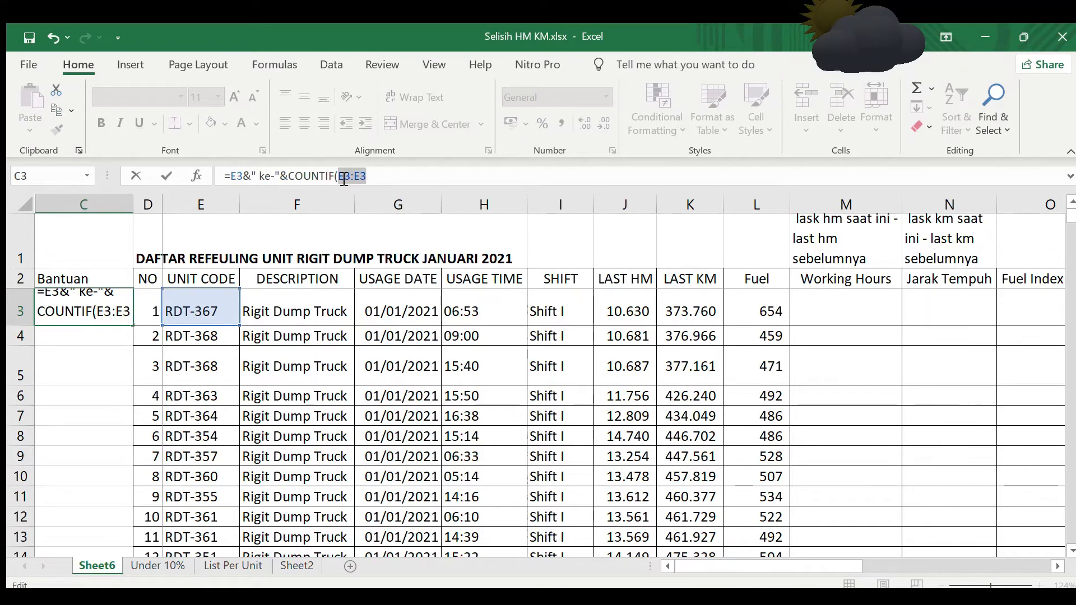
{"action": "left_click", "coordinate": [344, 177]}
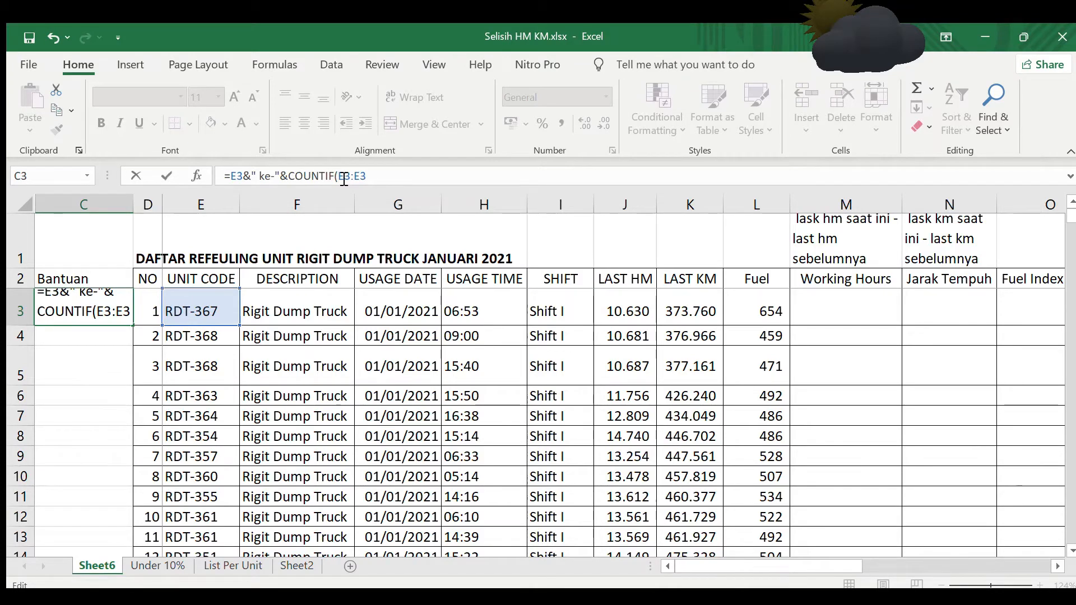
{"action": "key", "text": "F4"}
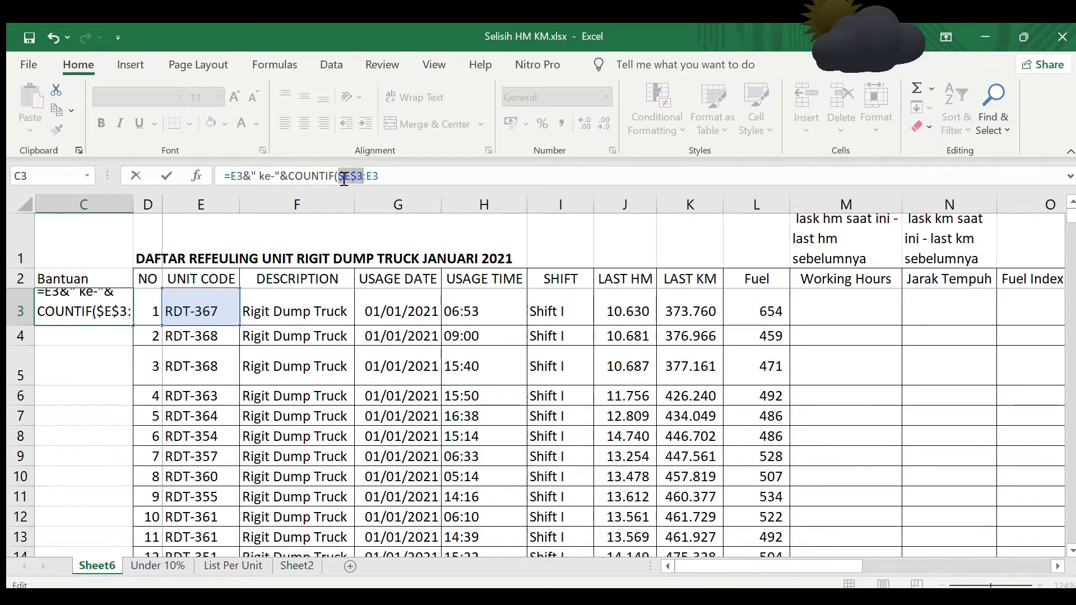
- Set E3 as the COUNTIF criterion and complete the C3 formula as =E3&" ke-"&COUNTIF($E$3:E3;E3)
{"action": "left_click", "coordinate": [424, 180]}
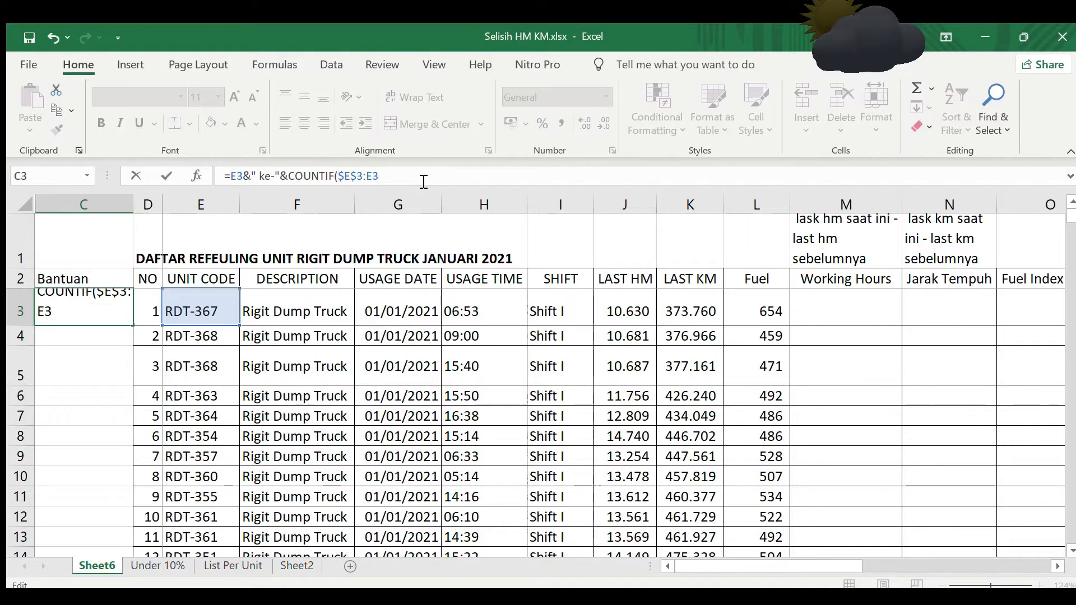
{"action": "type", "text": ";"}
{"action": "left_click", "coordinate": [213, 303]}
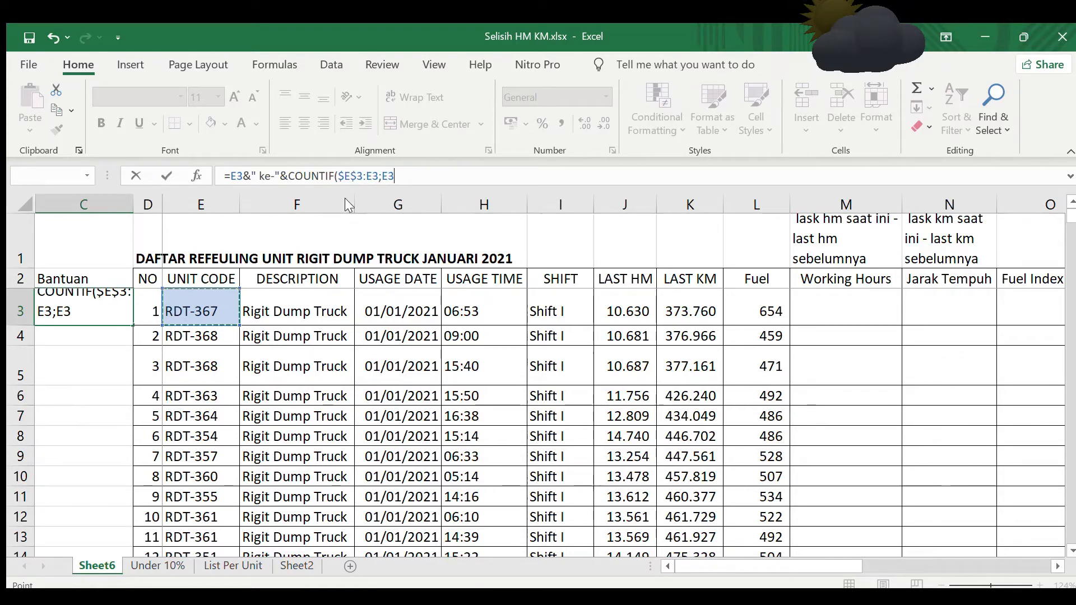
{"action": "key", "text": "ctrl+Return"}
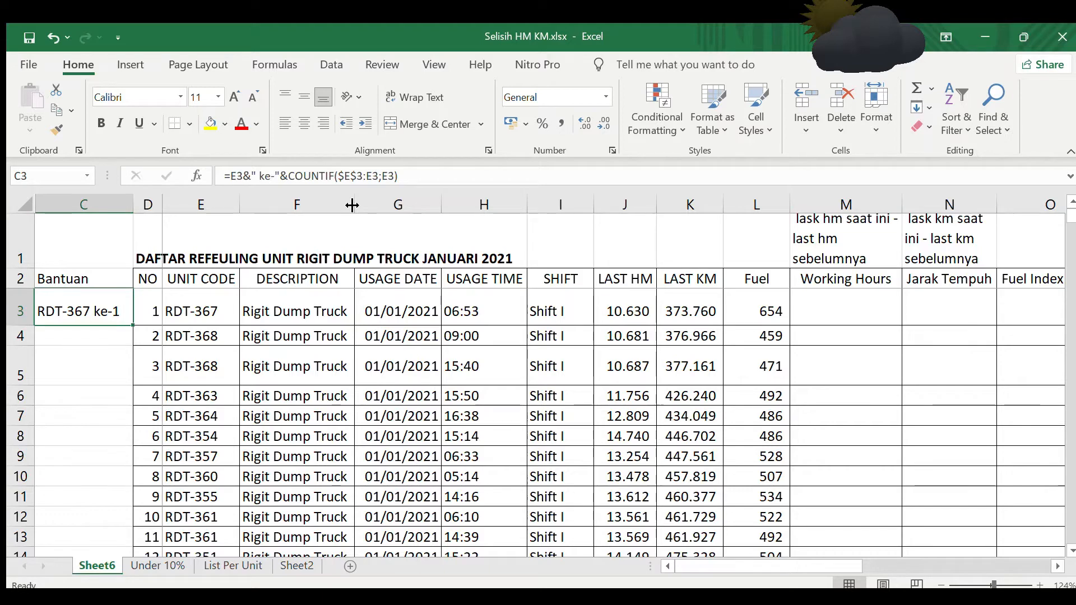
- Fill the C3 formula down the Bantuan column for all refueling records
{"action": "key", "text": "ctrl+c"}
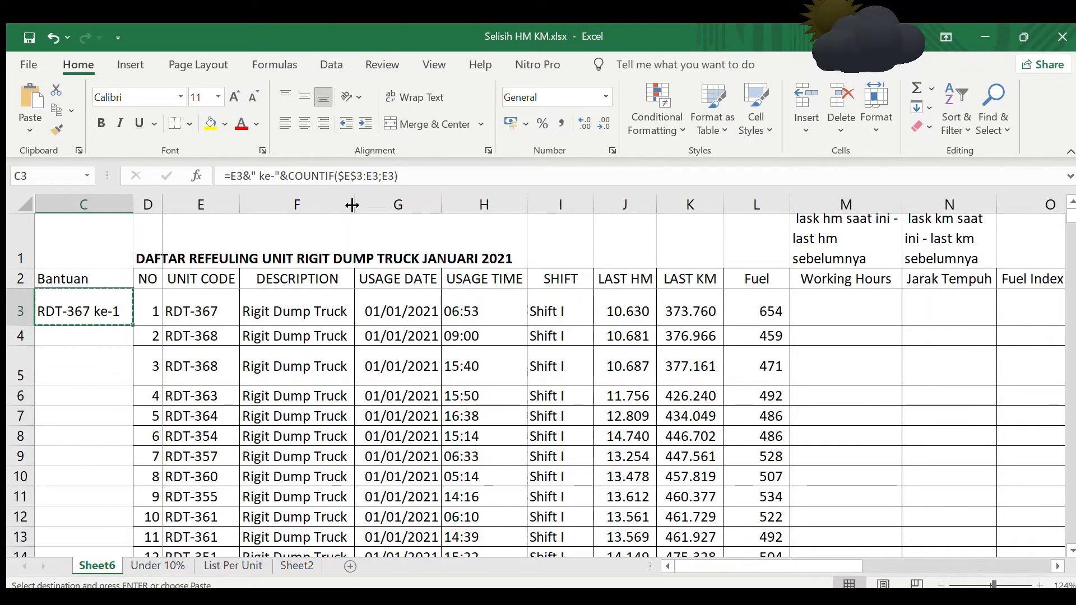
{"action": "key", "text": "shift+Down"}
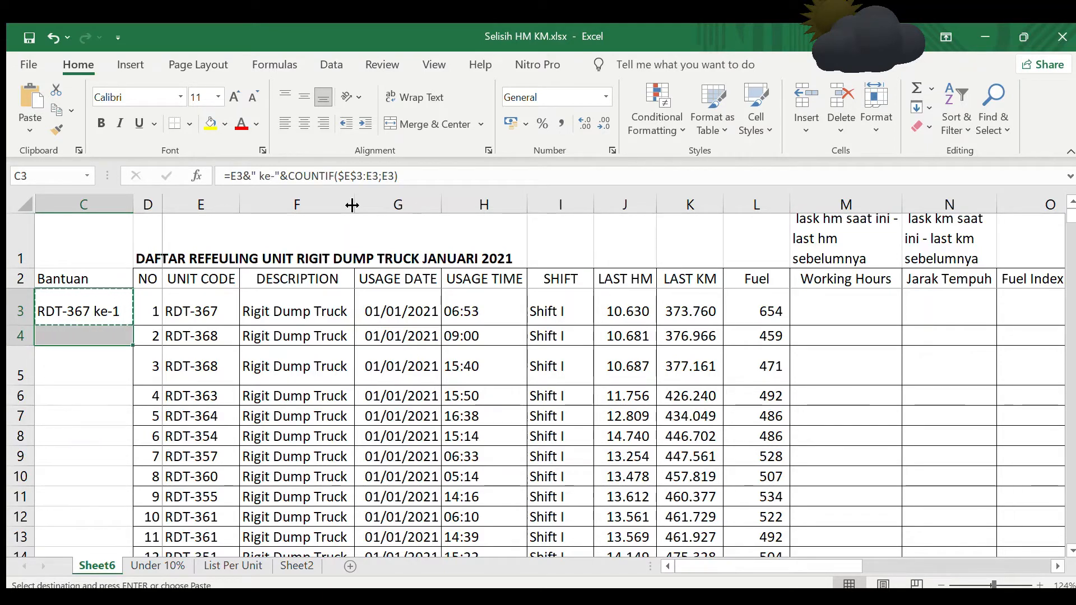
{"action": "key", "text": "Up"}
{"action": "key", "text": "Down"}
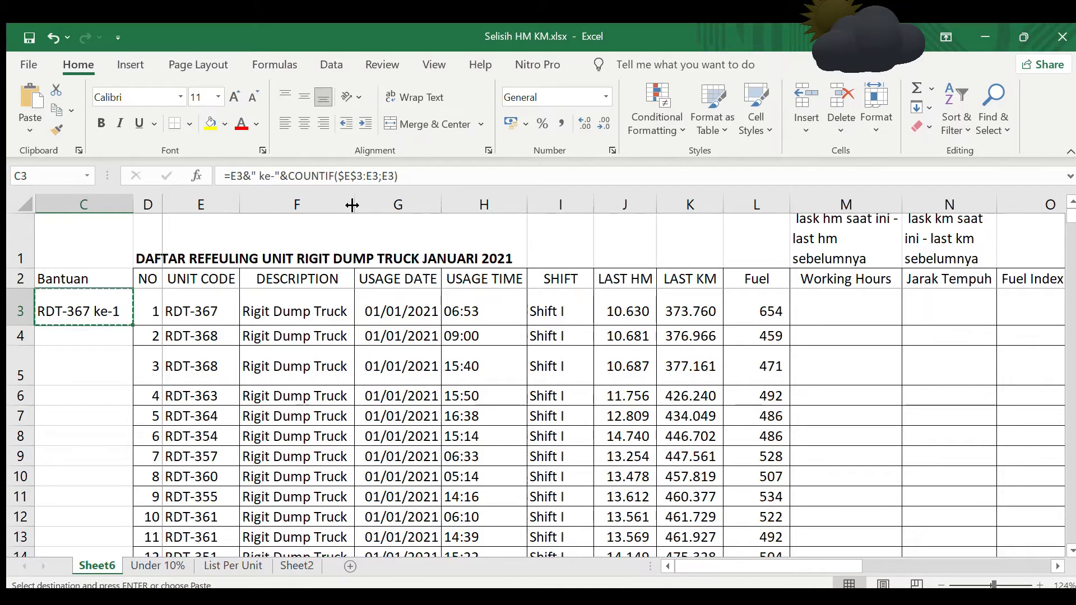
{"action": "double_click", "coordinate": [134, 325]}
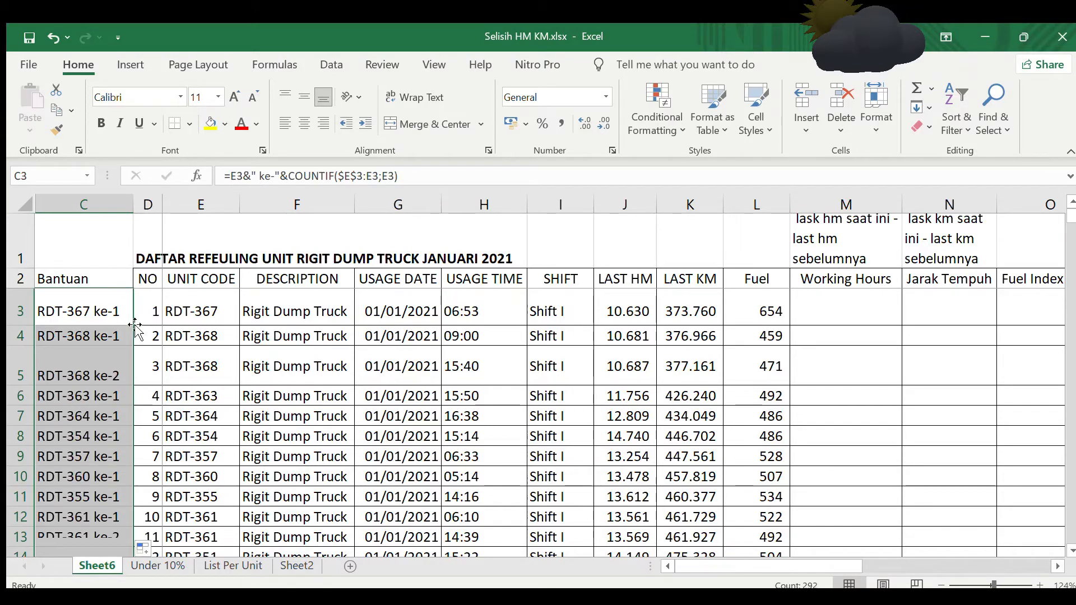
{"action": "key", "text": "Down"}
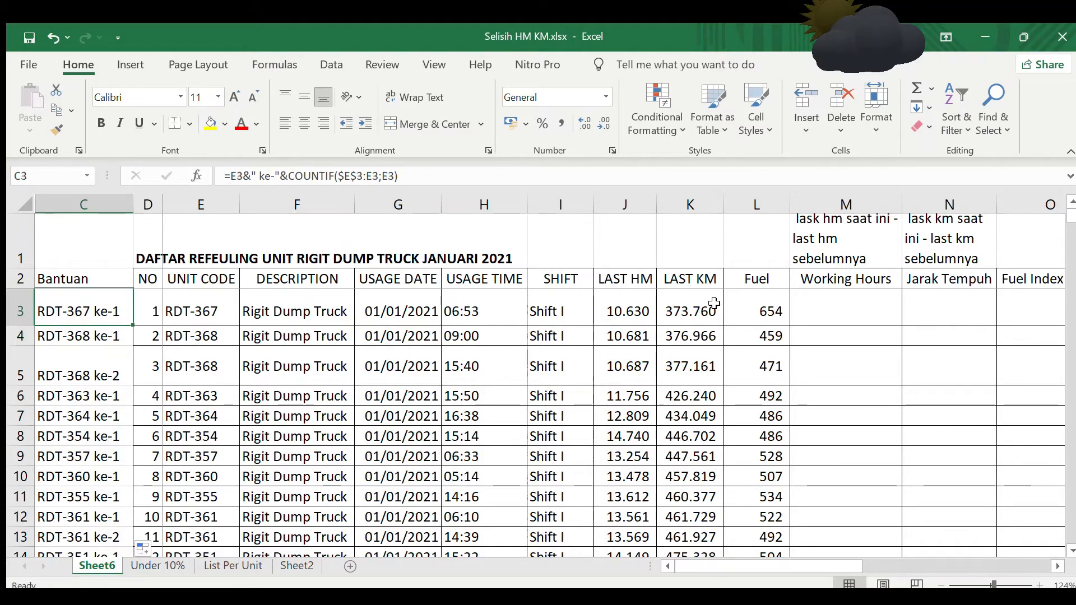
{"action": "left_click", "coordinate": [850, 319]}
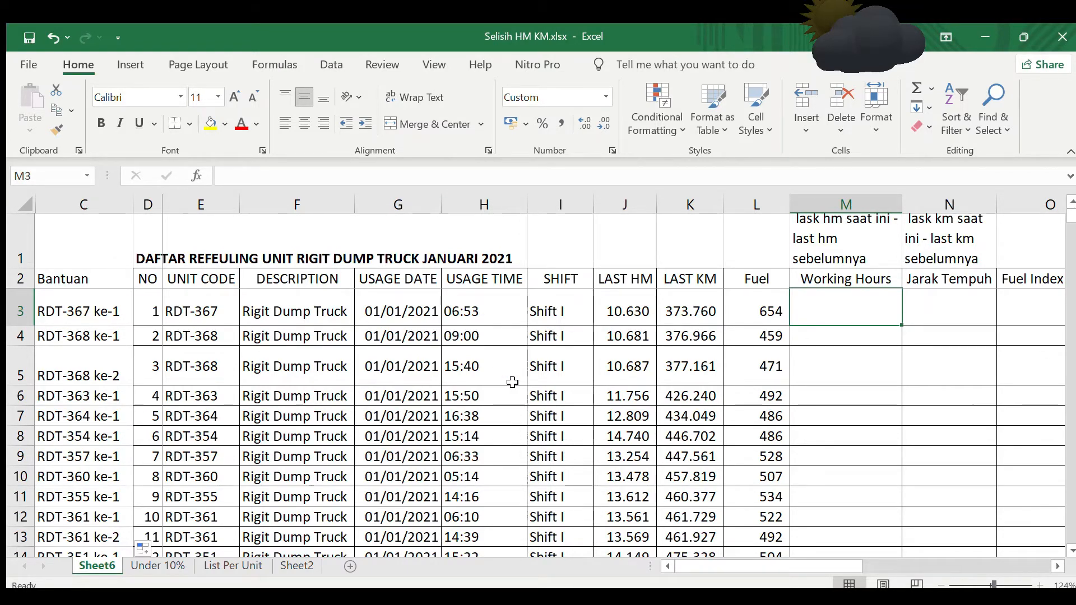
{"action": "left_click", "coordinate": [641, 375]}
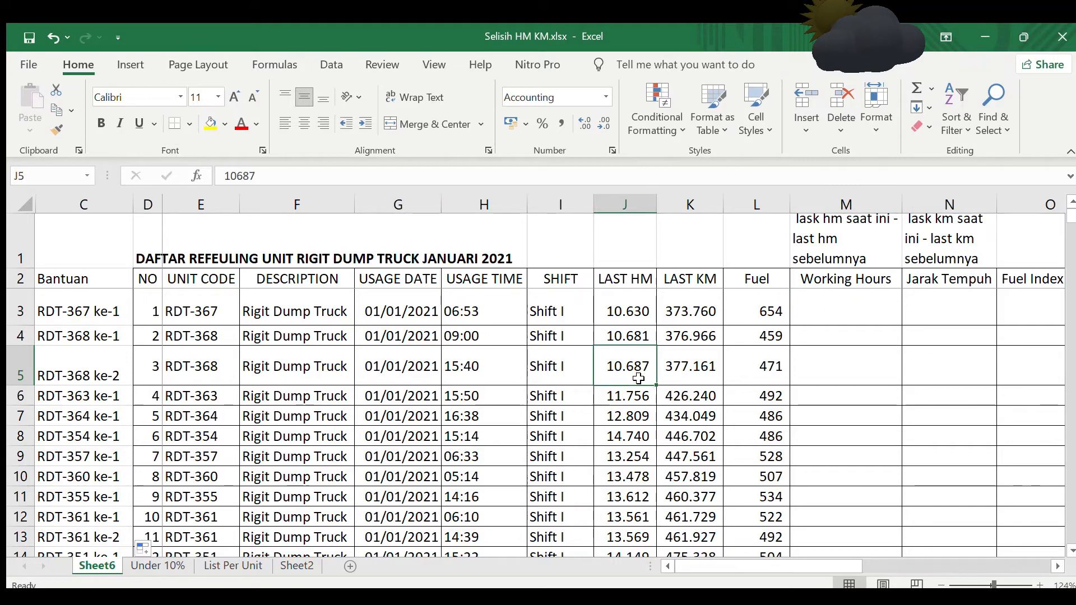
{"action": "left_click", "coordinate": [642, 337]}
{"action": "left_click", "coordinate": [644, 359]}
{"action": "left_click", "coordinate": [643, 337]}
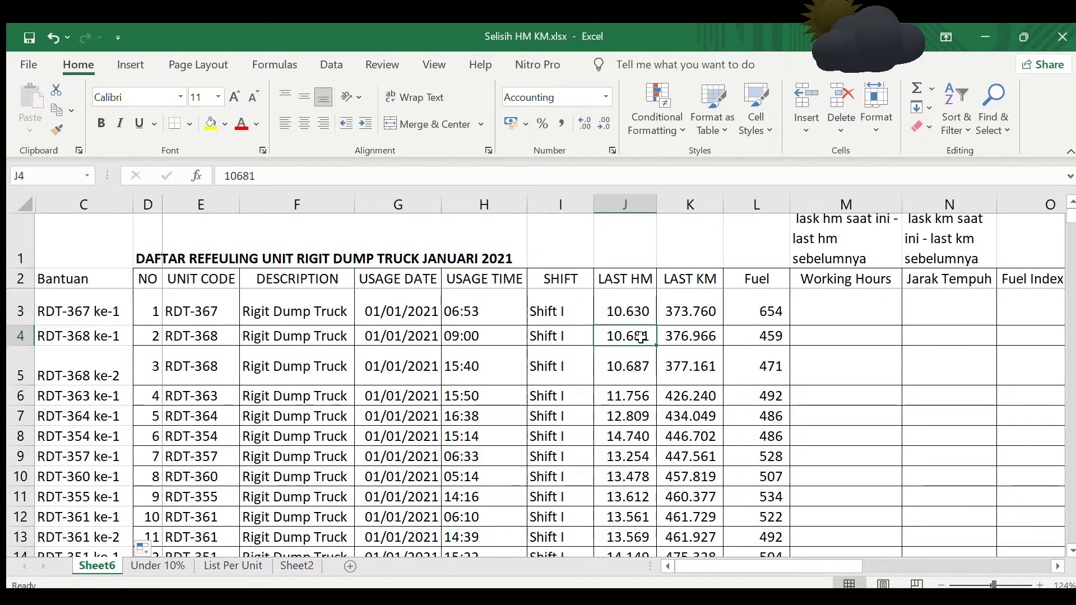
{"action": "left_click", "coordinate": [836, 353]}
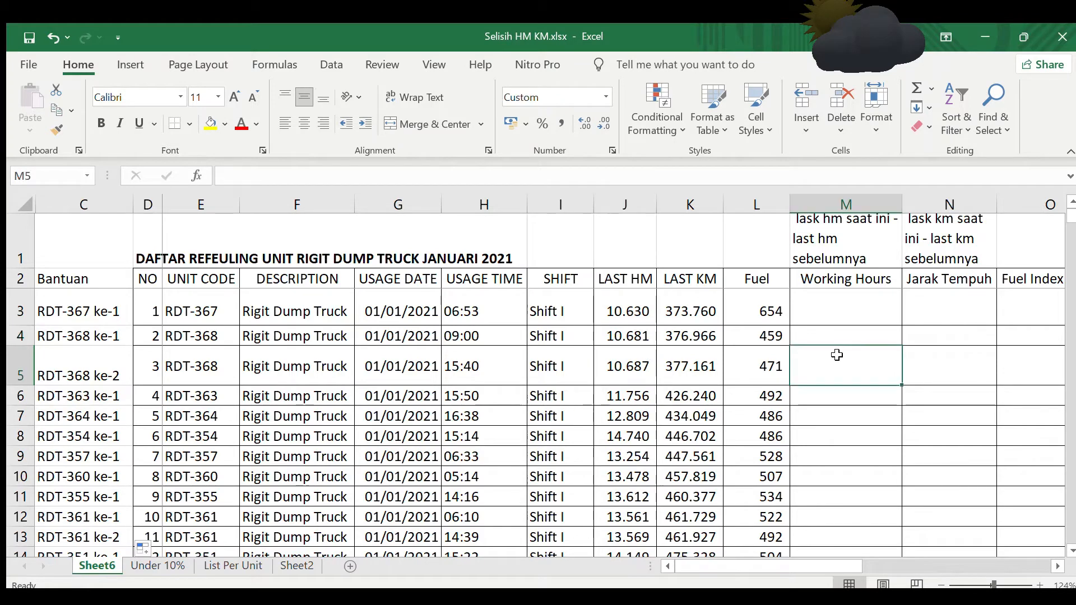
- Begin an IF formula in M3 under Working Hours with a COUNT of the unit code: =IF(COUNT(E3:E3;E3
{"action": "left_click", "coordinate": [842, 310]}
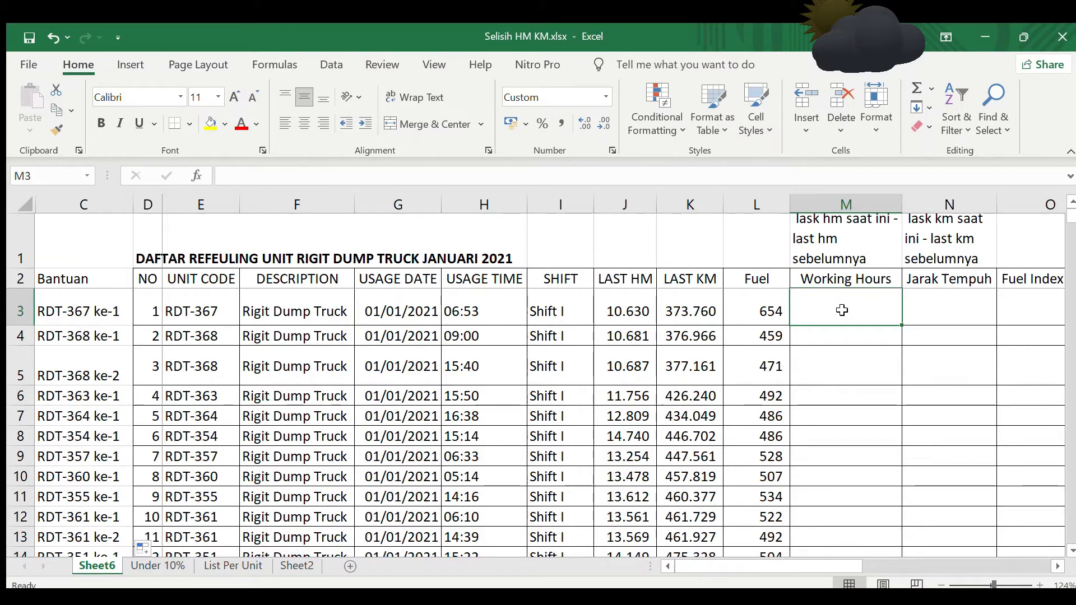
{"action": "type", "text": "=IF("}
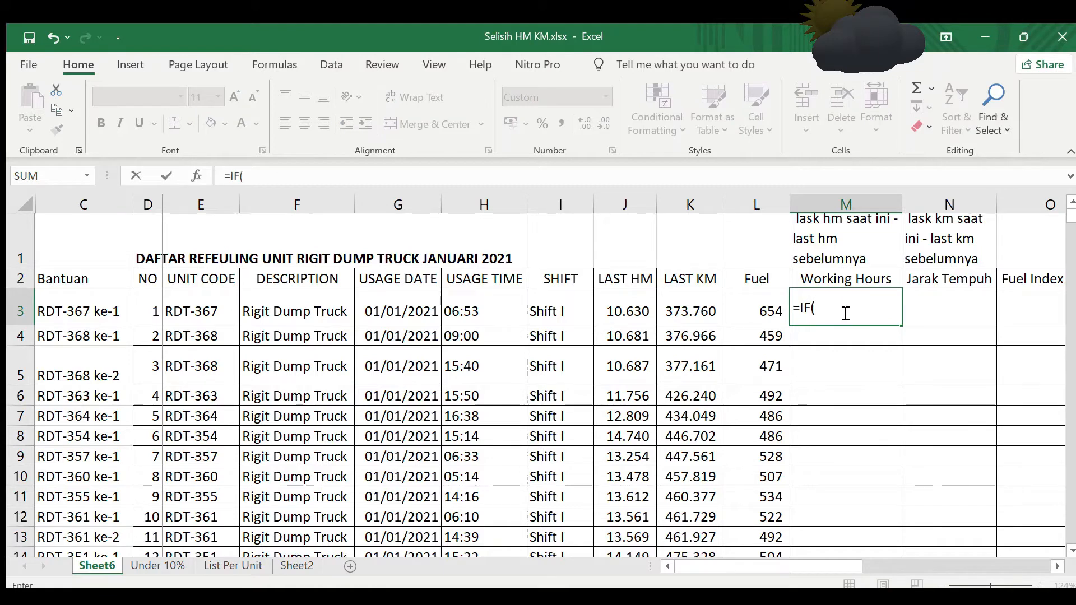
{"action": "type", "text": "coun"}
{"action": "key", "text": "Tab"}
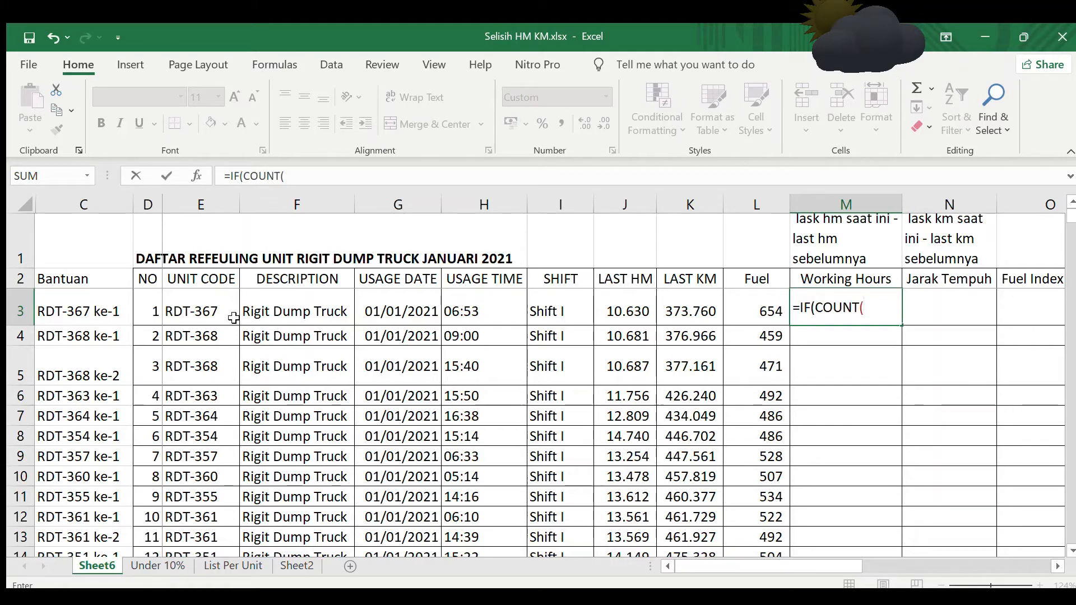
{"action": "left_click", "coordinate": [204, 312]}
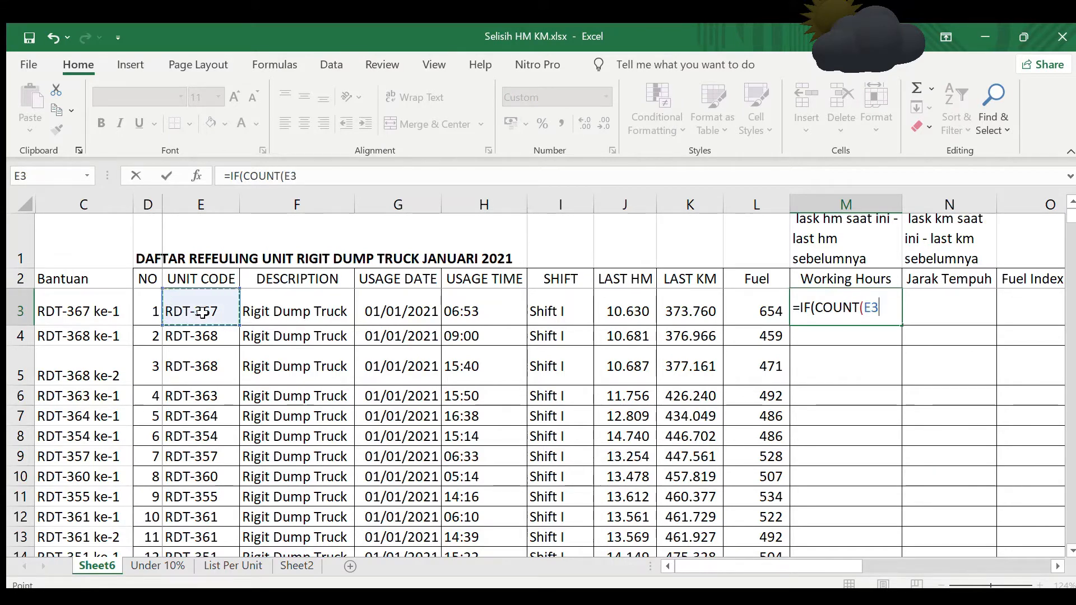
{"action": "key", "text": "F8"}
{"action": "type", "text": ";"}
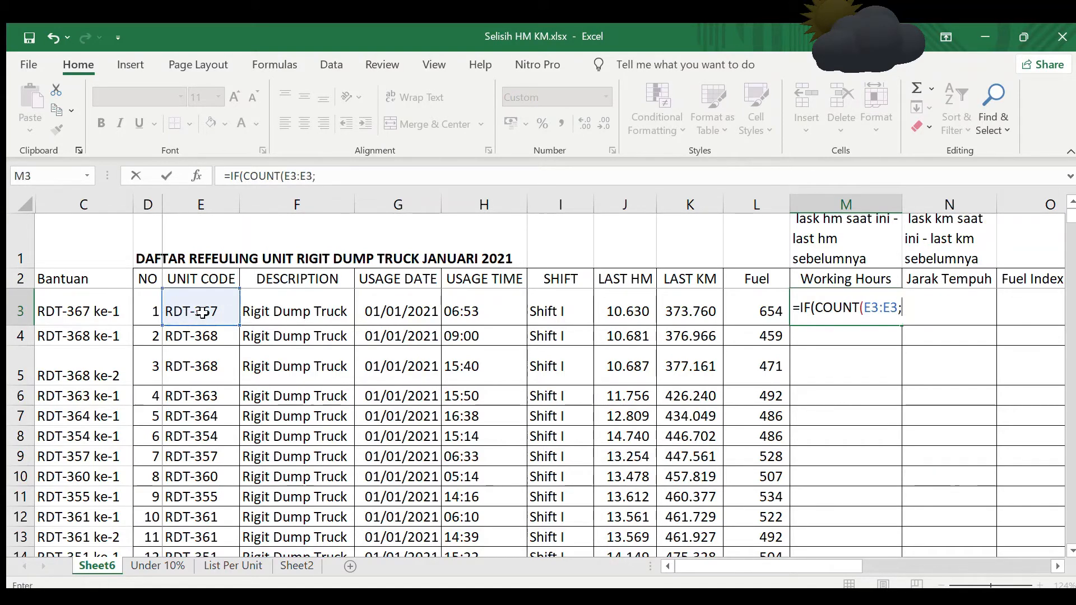
{"action": "left_click", "coordinate": [203, 312]}
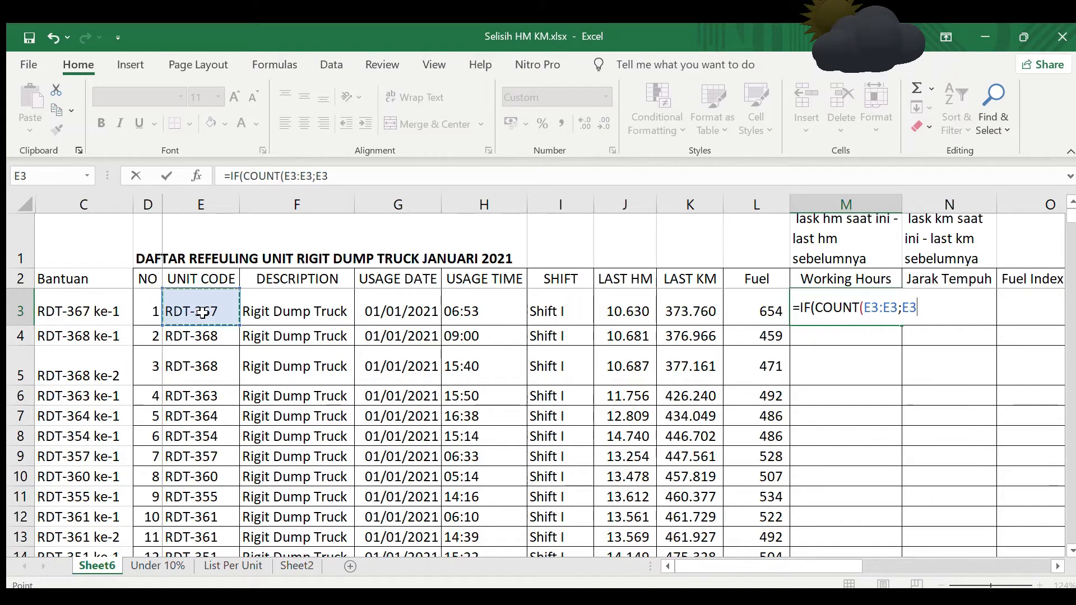
- Lock only the start of the range as absolute in the M3 formula and close the function: COUNT($E$3:E3;E3)
{"action": "left_click", "coordinate": [290, 176]}
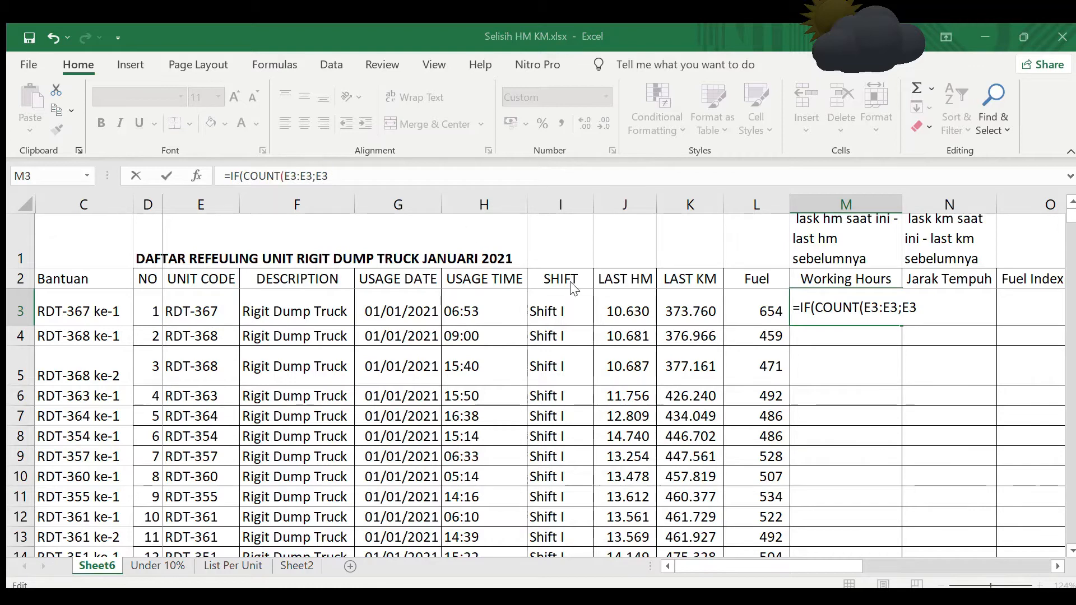
{"action": "key", "text": "Right"}
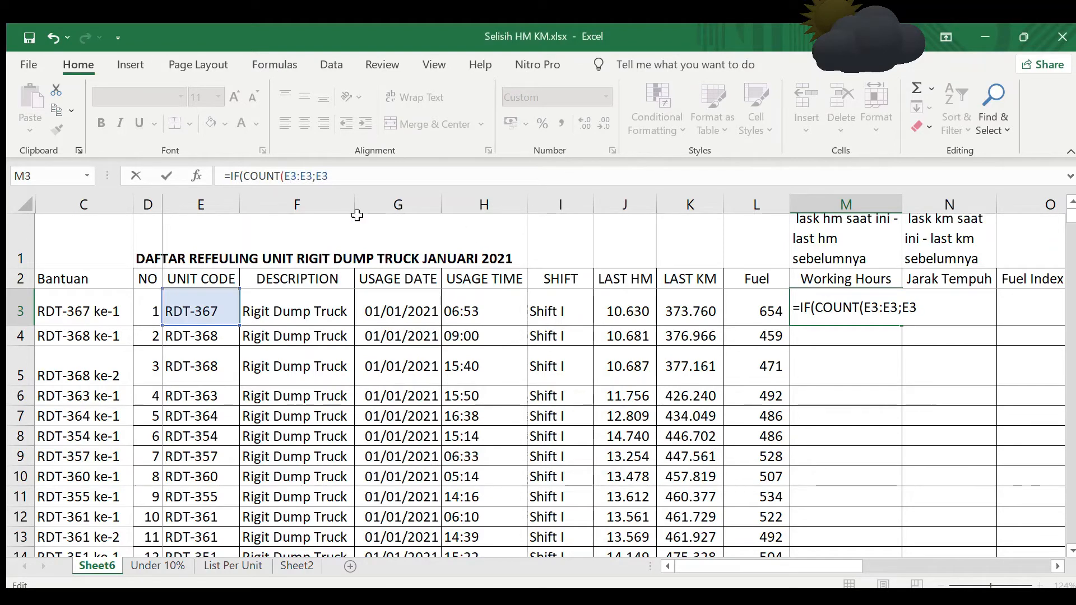
{"action": "key", "text": "F4"}
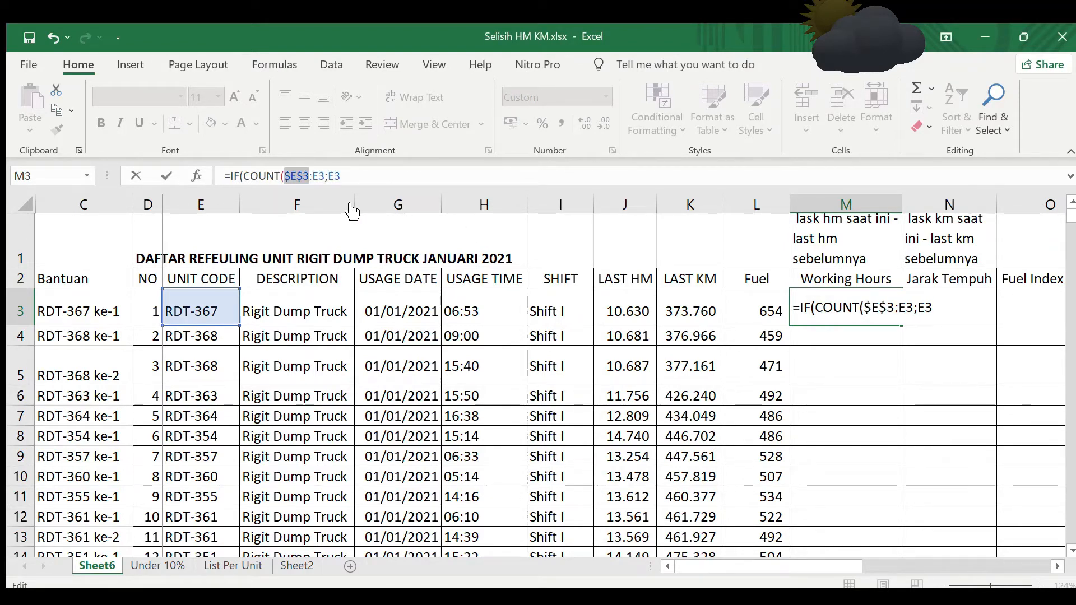
{"action": "left_click", "coordinate": [378, 182]}
{"action": "type", "text": ")"}
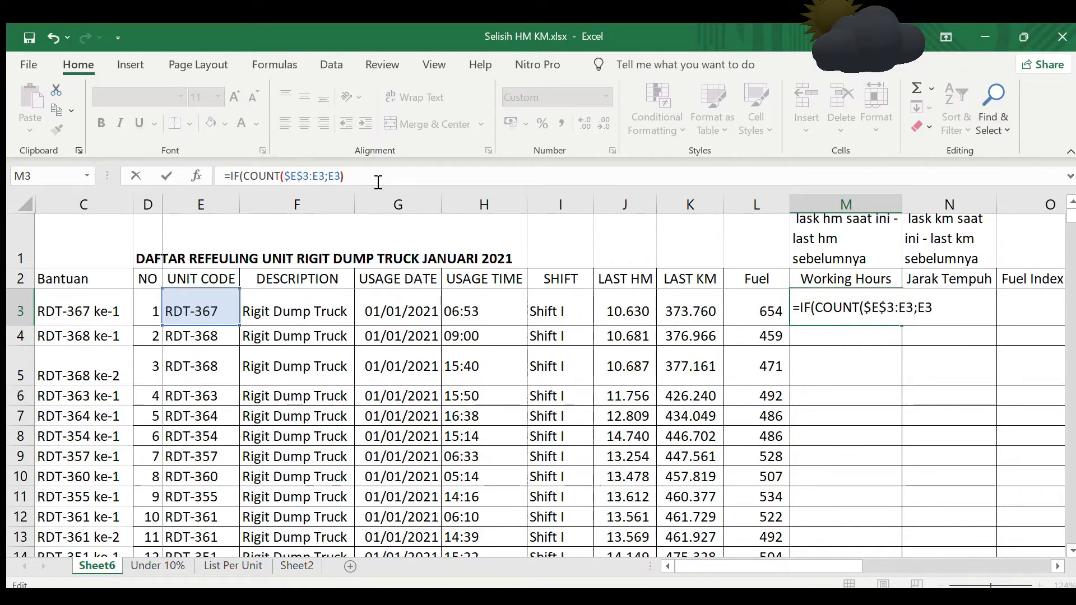
- Complete the M3 formula with an equals-1 test, an empty text if true and 3 if false: =IF(COUNT($E$3:E3;E3)=1;"";3)
{"action": "type", "text": "=1;\"\";"}
{"action": "key", "text": "BackSpace"}
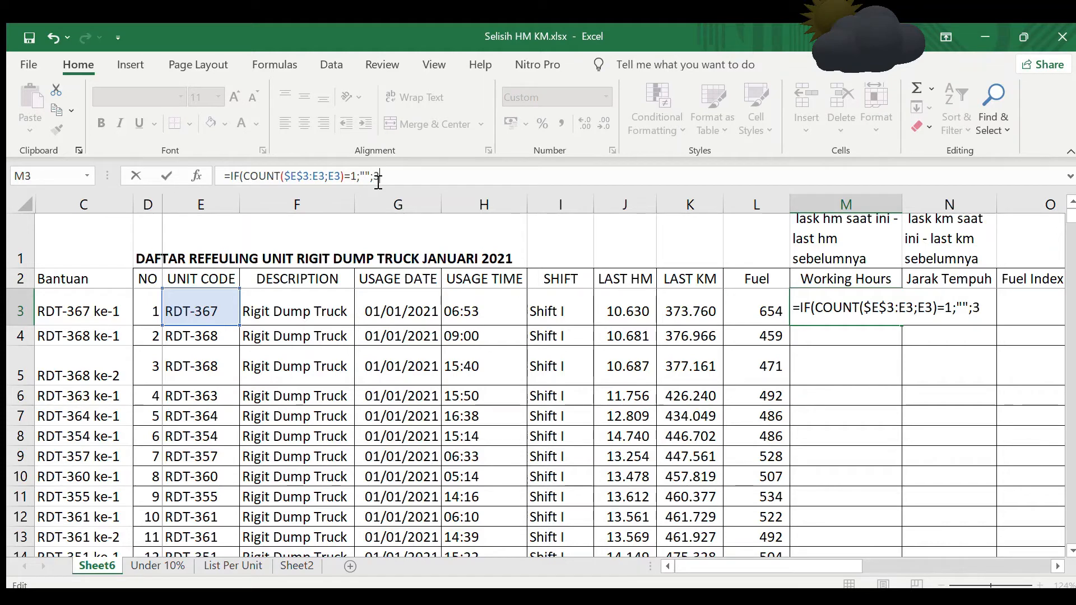
{"action": "key", "text": "ctrl+Return"}
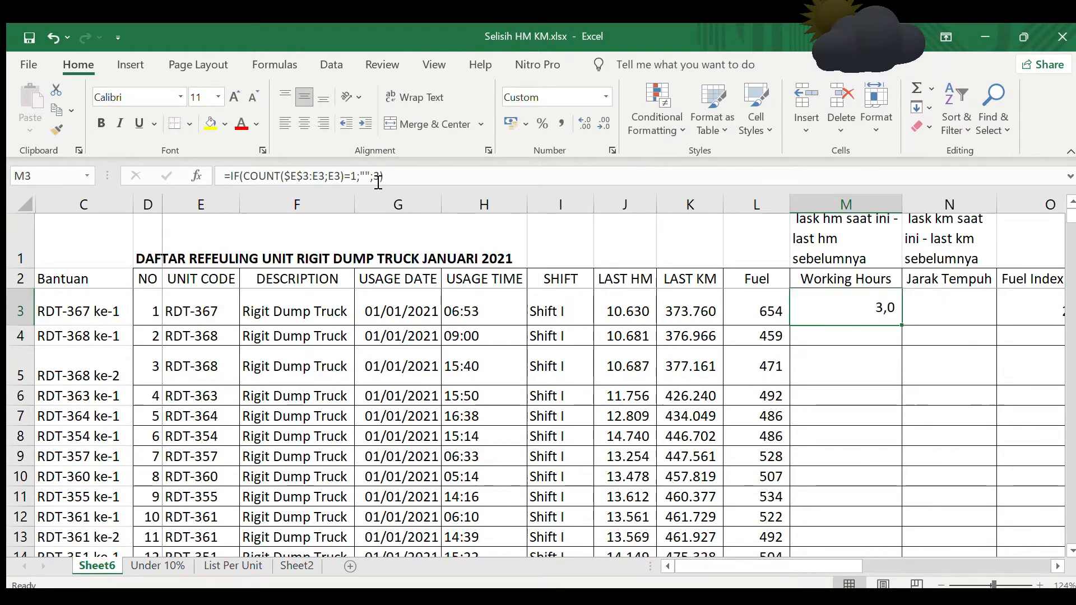
- Replace COUNT with COUNTIF in the M3 formula: =IF(COUNTIF($E$3:E3;E3)=1;"";3)
{"action": "left_click", "coordinate": [422, 180]}
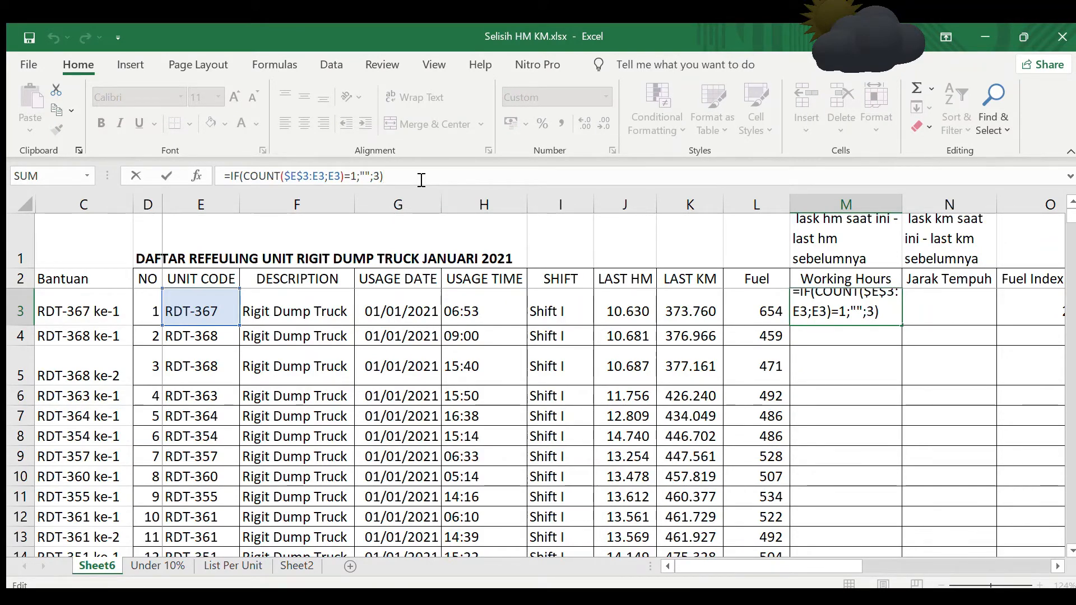
{"action": "left_click", "coordinate": [281, 177]}
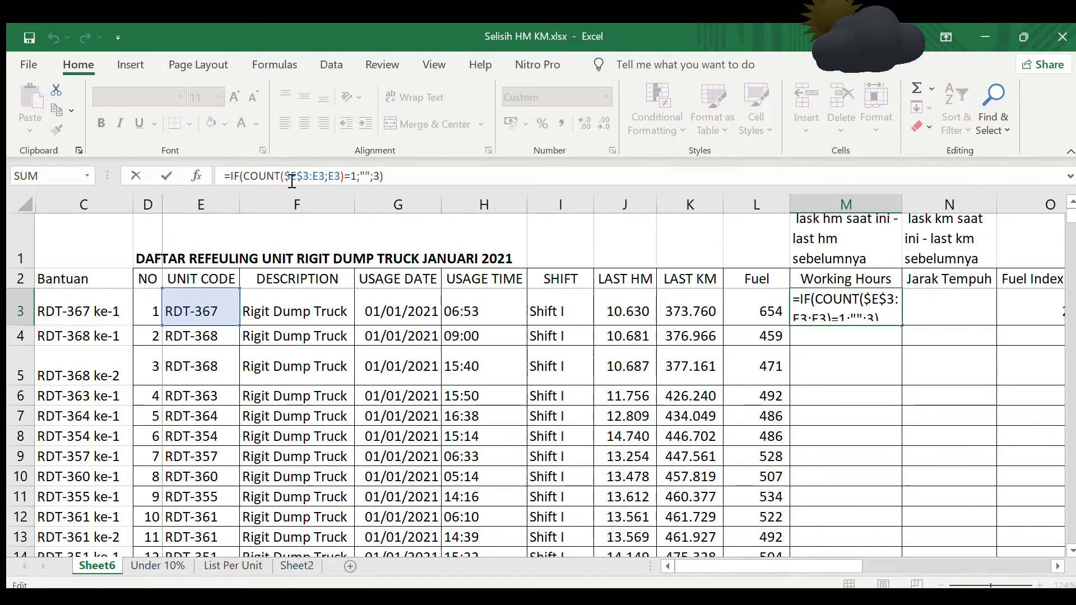
{"action": "type", "text": "if"}
{"action": "key", "text": "Tab"}
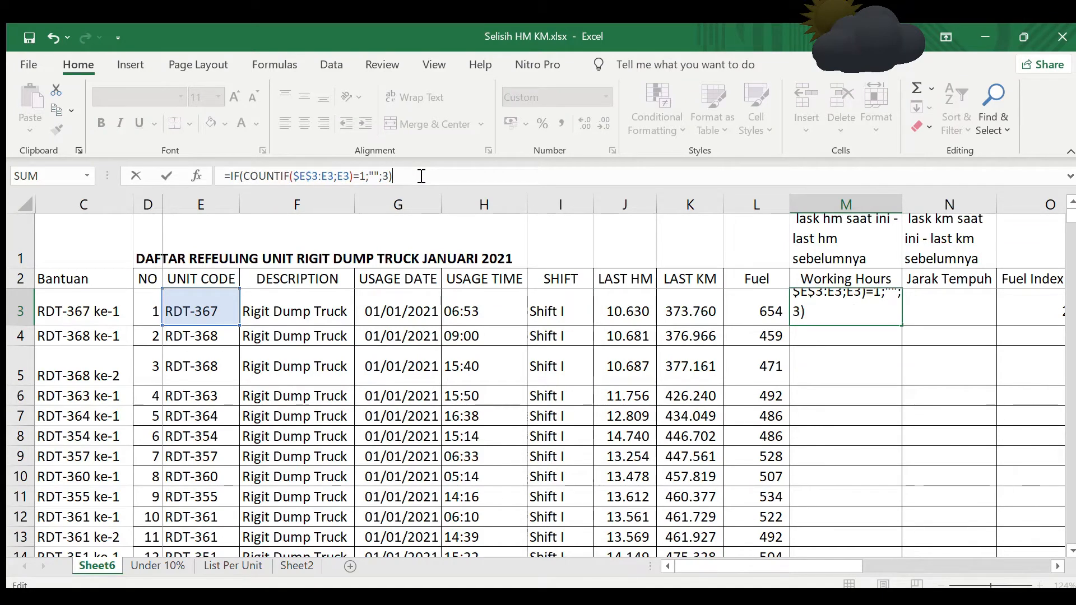
{"action": "key", "text": "ctrl+Return"}
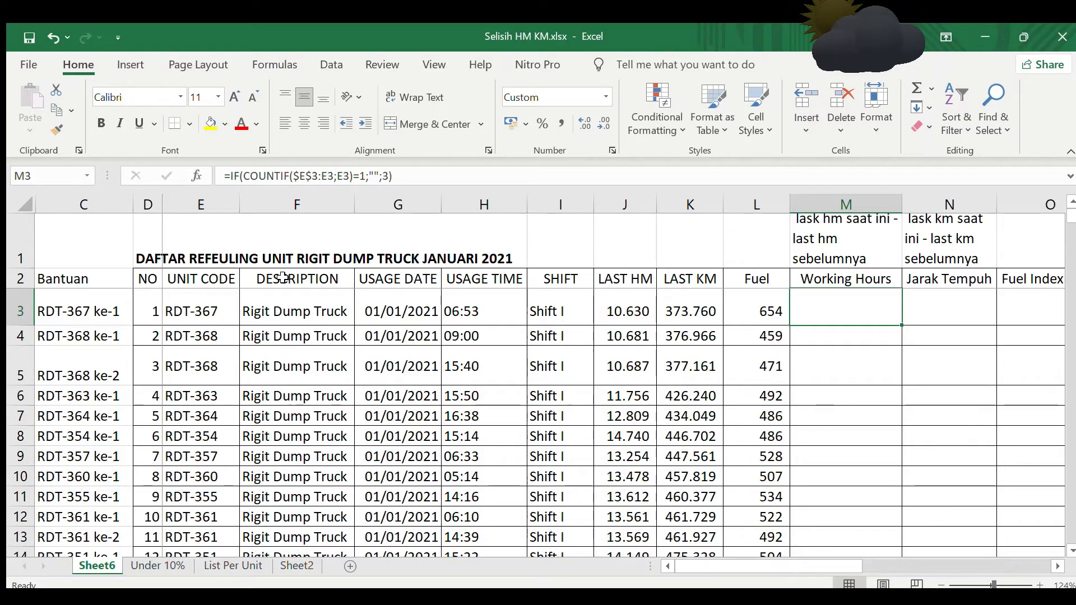
{"action": "key", "text": "ctrl+c"}
{"action": "key", "text": "Down"}
{"action": "key", "text": "Down"}
{"action": "key", "text": "Return"}
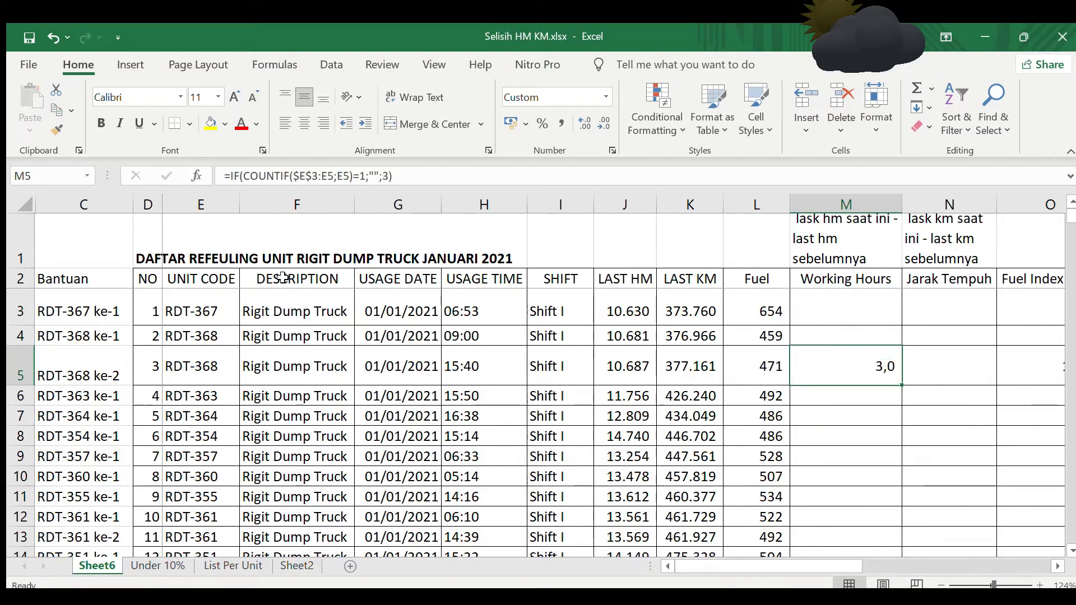
- Copy the M5 formula to M4, the first refueling of RDT-368
{"action": "key", "text": "Up"}
{"action": "key", "text": "Down"}
{"action": "key", "text": "Up"}
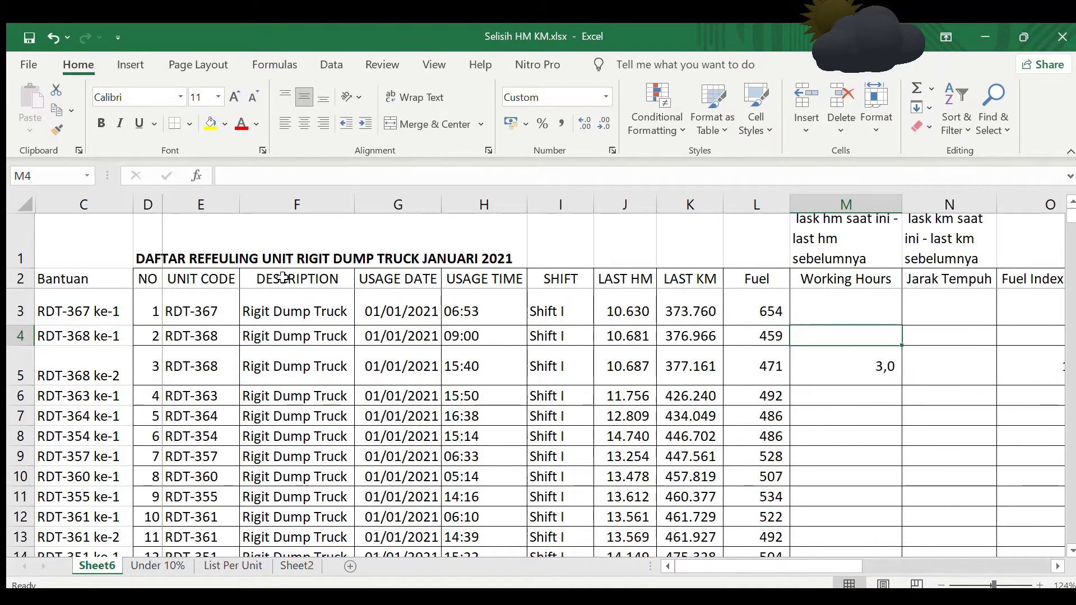
{"action": "key", "text": "Down"}
{"action": "key", "text": "ctrl+c"}
{"action": "key", "text": "Up"}
{"action": "key", "text": "Return"}
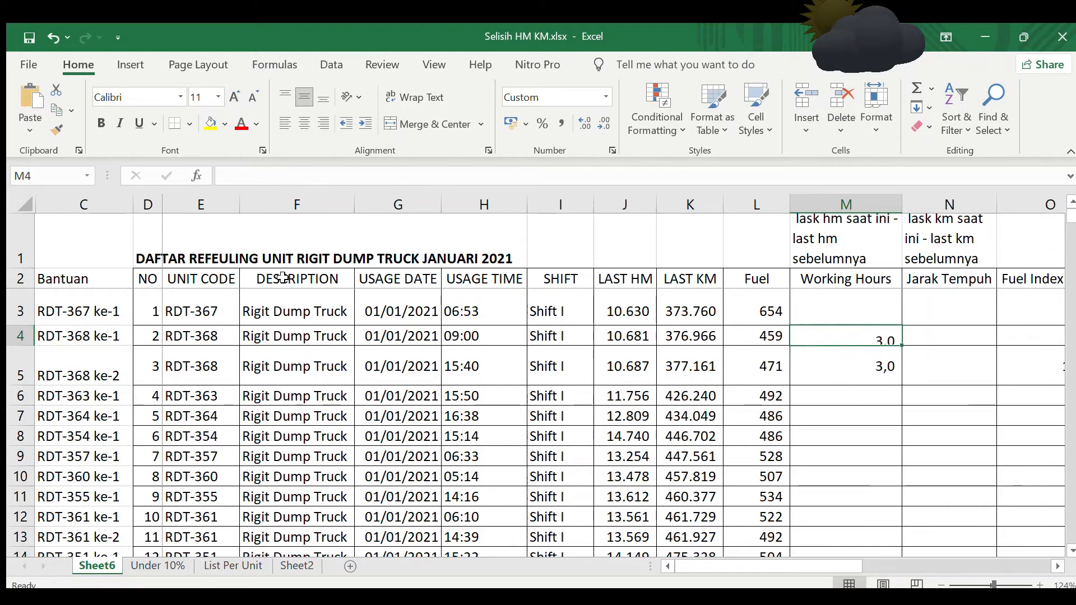
- Replace the false result 3 in the M3 formula with a SUMIF function
{"action": "left_click", "coordinate": [814, 294]}
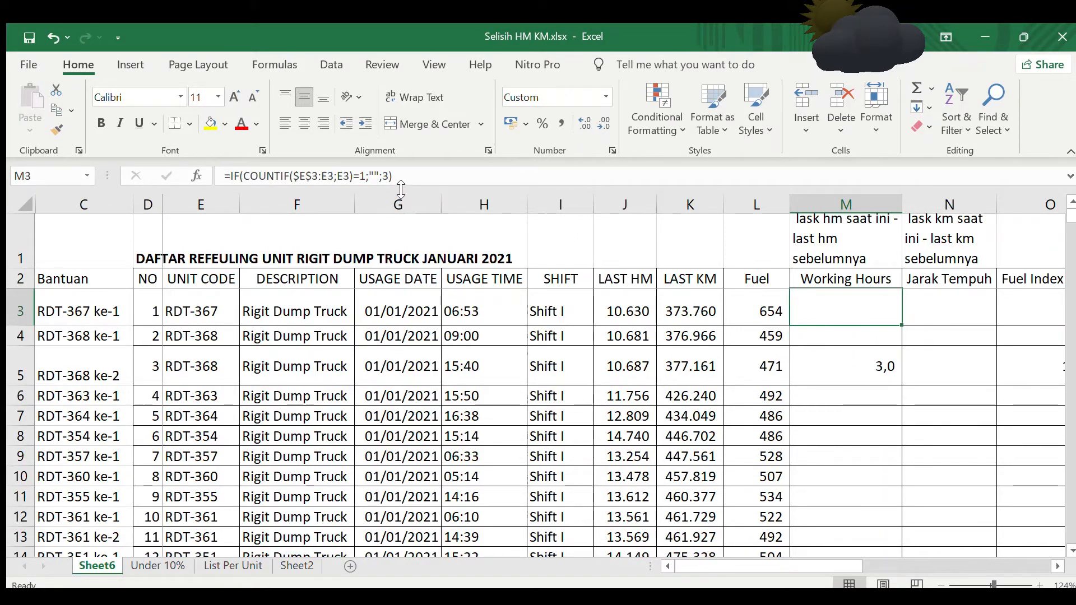
{"action": "double_click", "coordinate": [386, 176]}
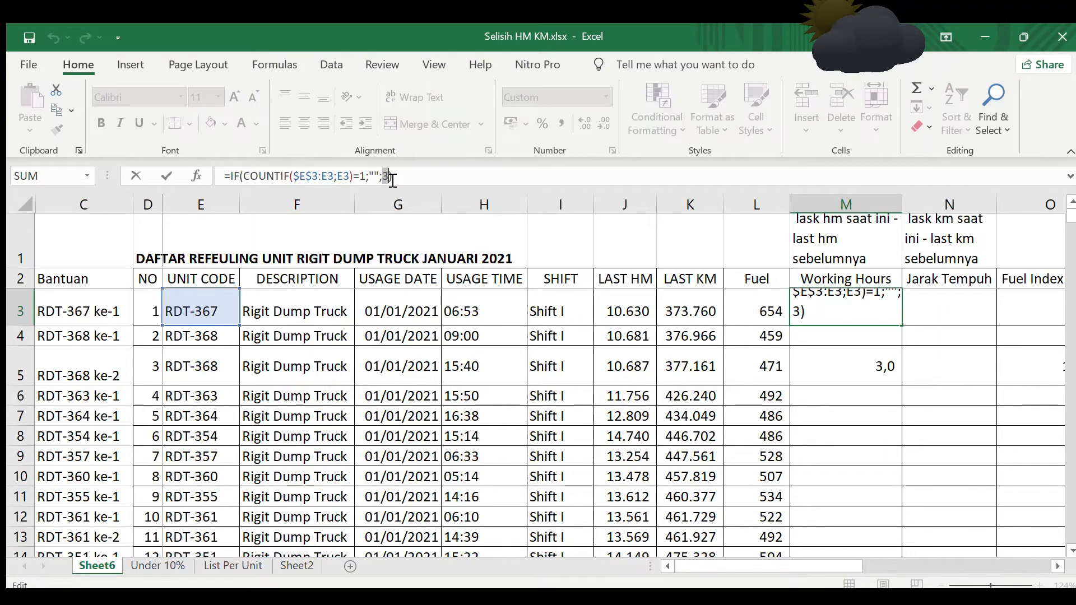
{"action": "key", "text": "BackSpace"}
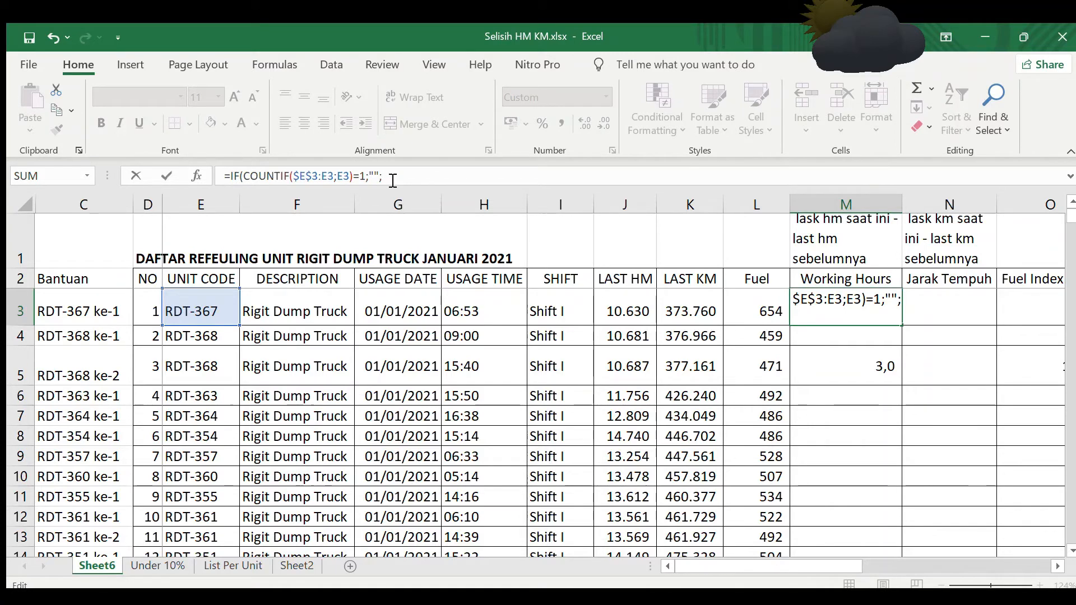
{"action": "type", "text": "su"}
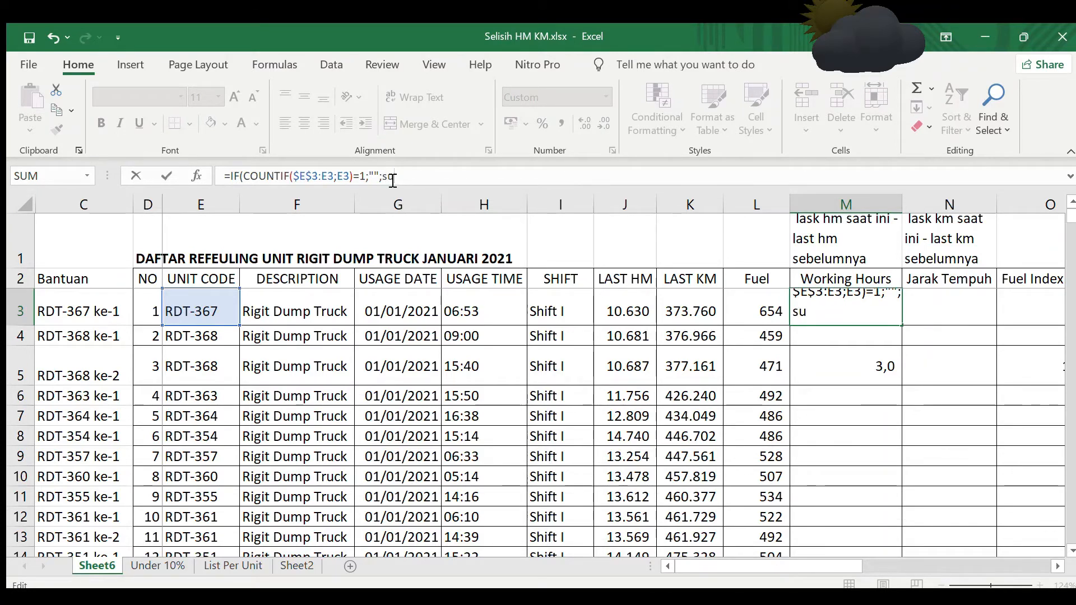
{"action": "type", "text": "m"}
{"action": "type", "text": "i"}
{"action": "key", "text": "Tab"}
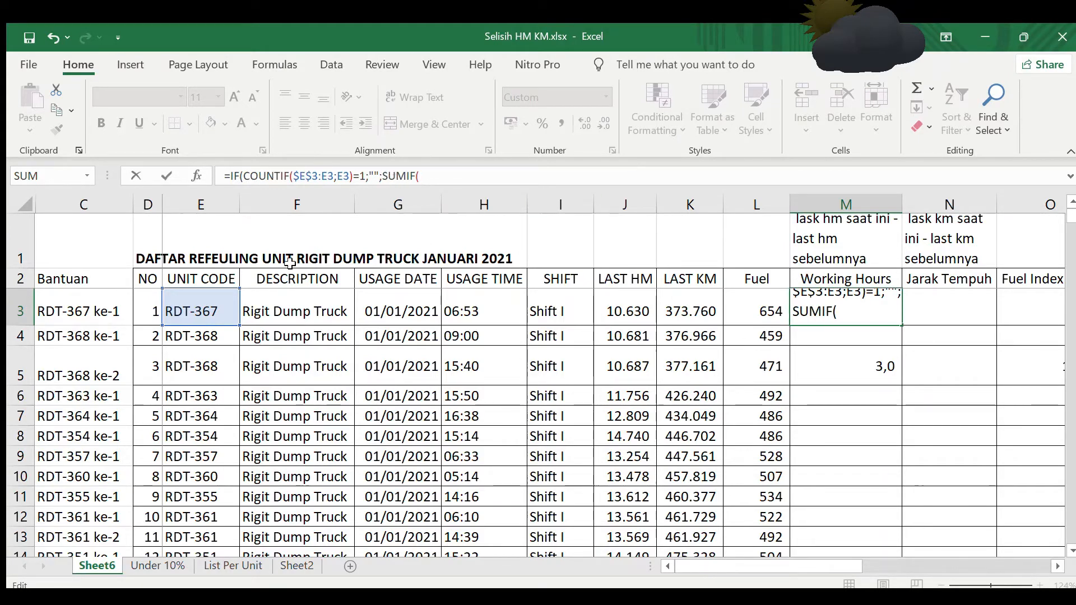
- Complete the SUMIF in M3 with range C:C, criterion C3 and sum range J:J: SUMIF(C:C;C3;J:J)
{"action": "left_click", "coordinate": [73, 211]}
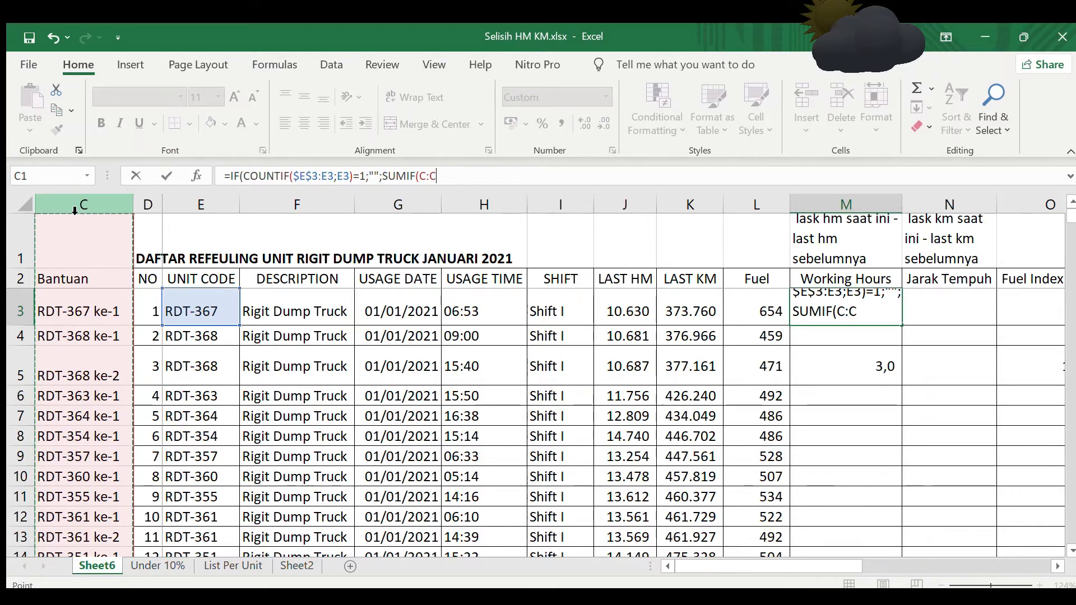
{"action": "type", "text": ";"}
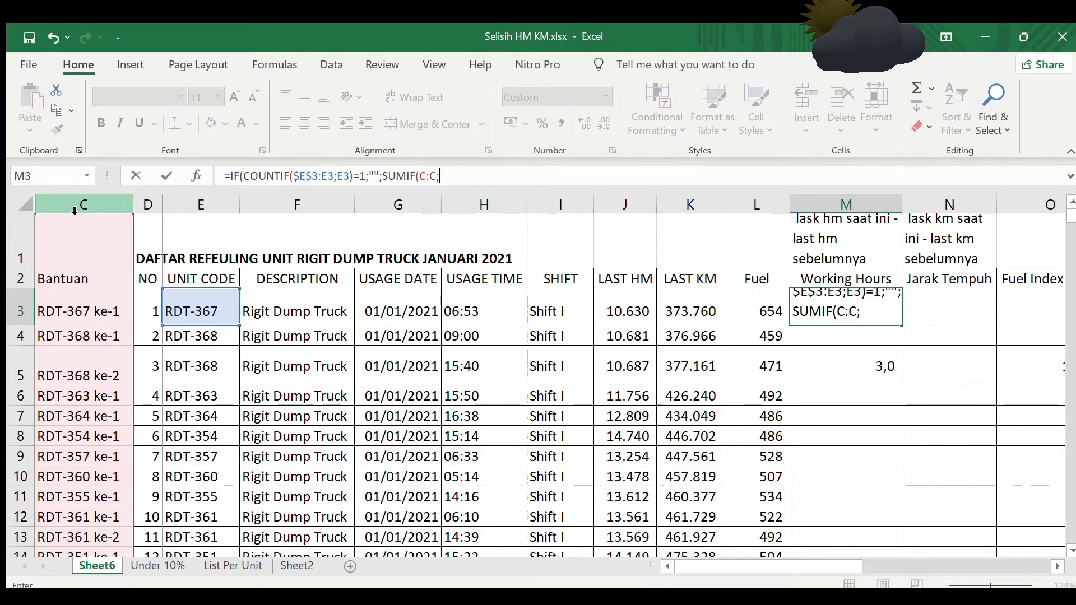
{"action": "left_click", "coordinate": [56, 308]}
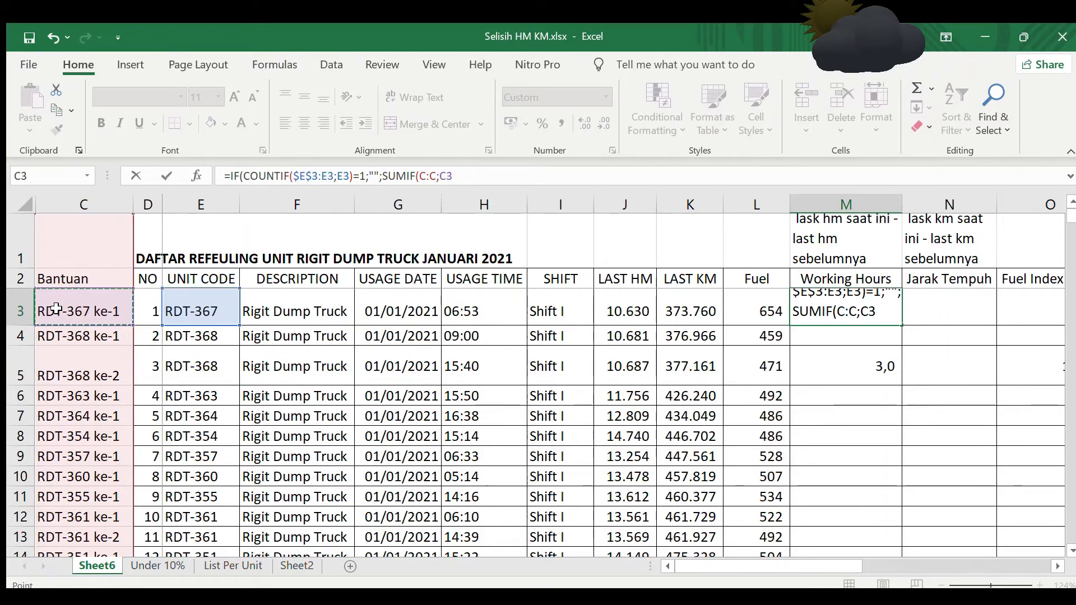
{"action": "type", "text": ";"}
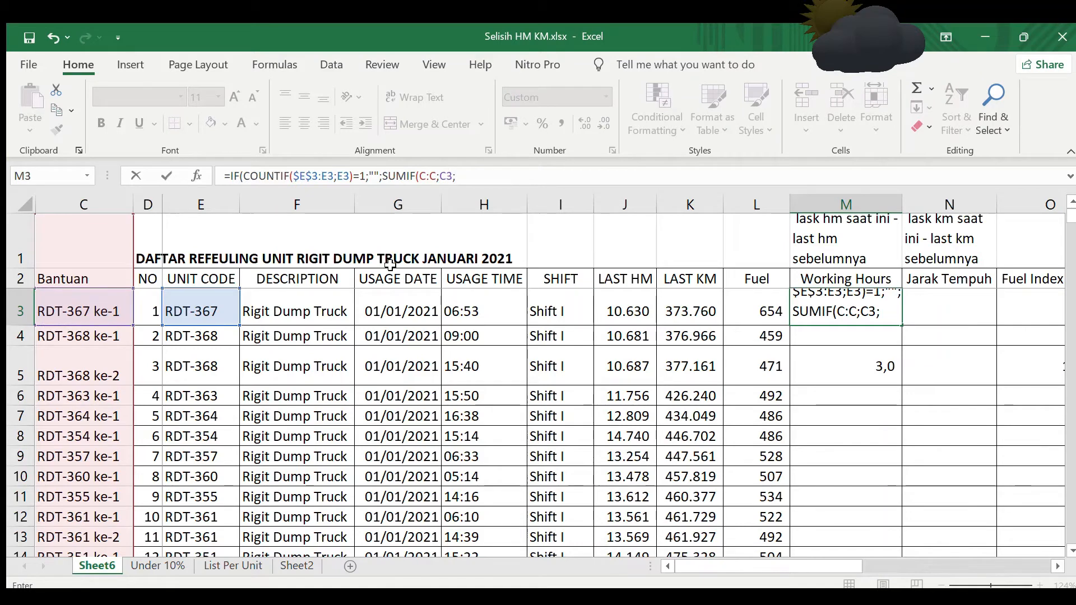
{"action": "left_click", "coordinate": [616, 208]}
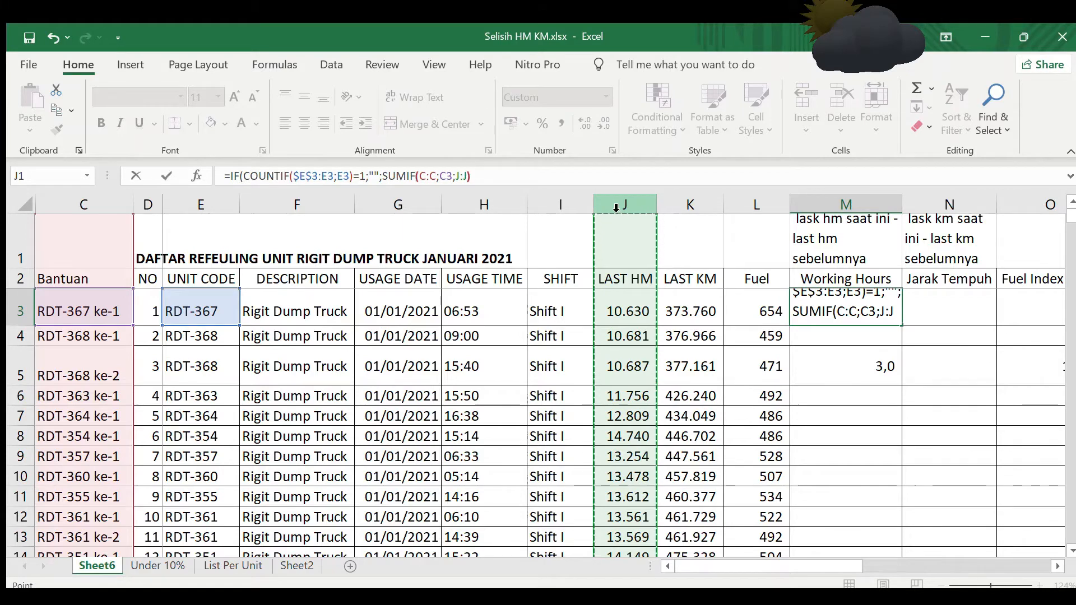
{"action": "type", "text": ")"}
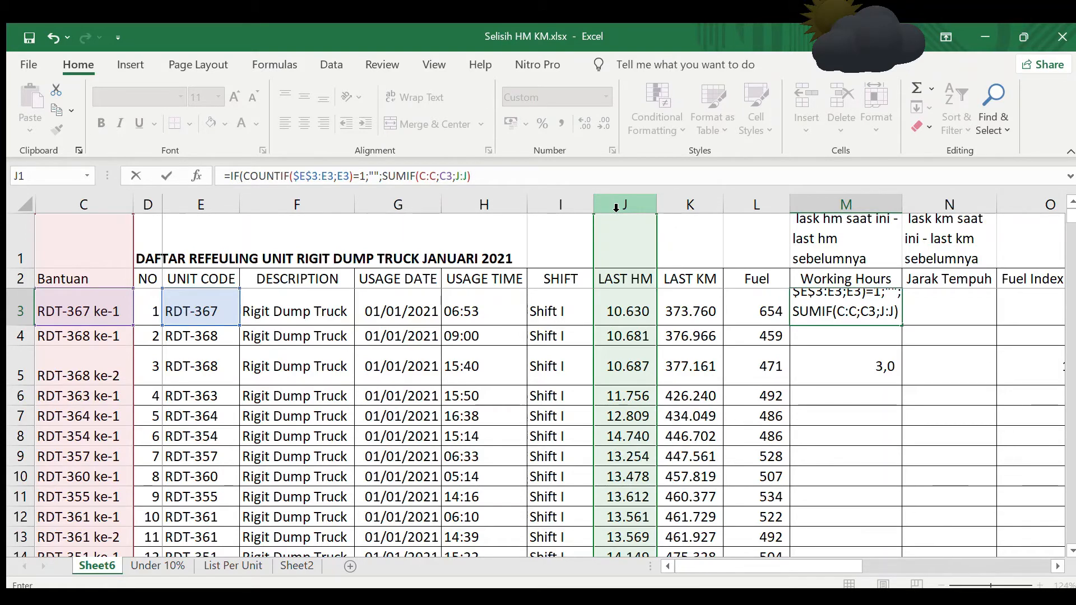
- Subtract a second SUMIF in the M3 formula with range C:C, an empty criterion and sum range J:J: -SUMIF(C:C;;J:J)
{"action": "type", "text": "-sum"}
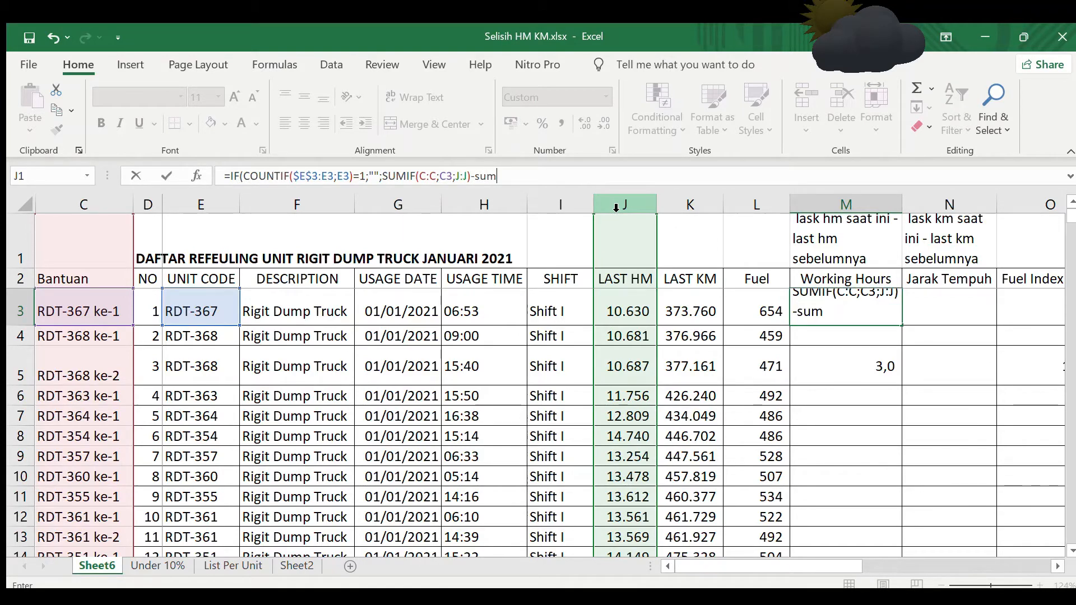
{"action": "type", "text": "ifs"}
{"action": "key", "text": "Tab"}
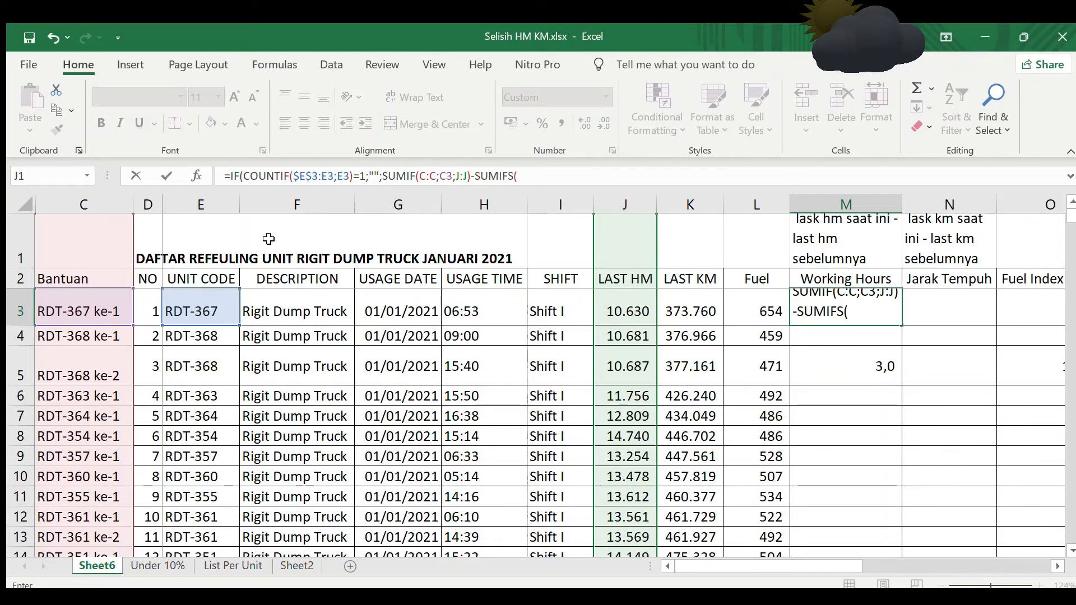
{"action": "key", "text": "BackSpace"}
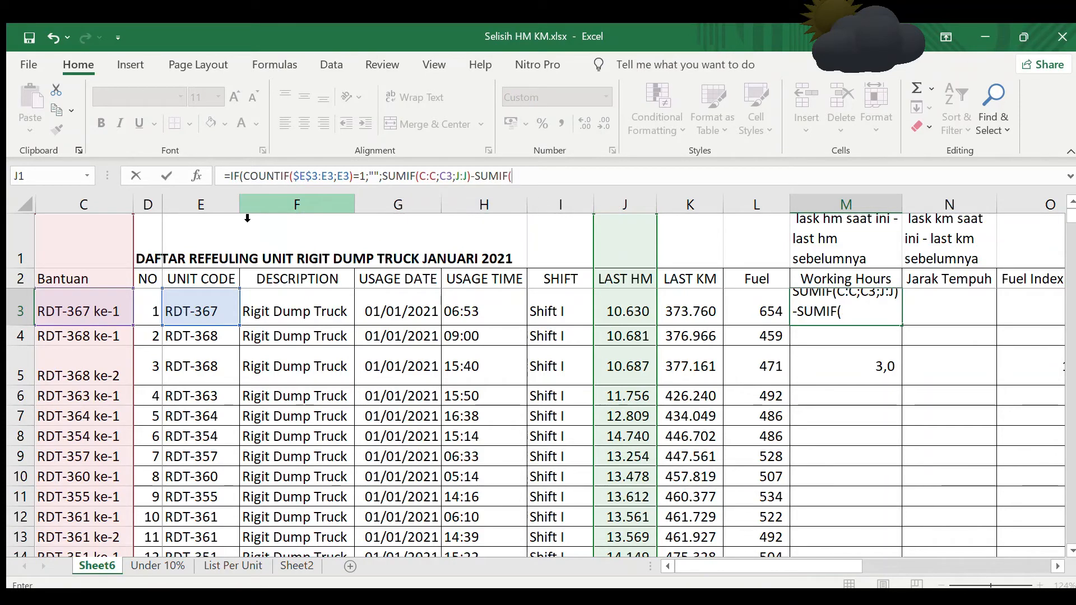
{"action": "left_click", "coordinate": [77, 210]}
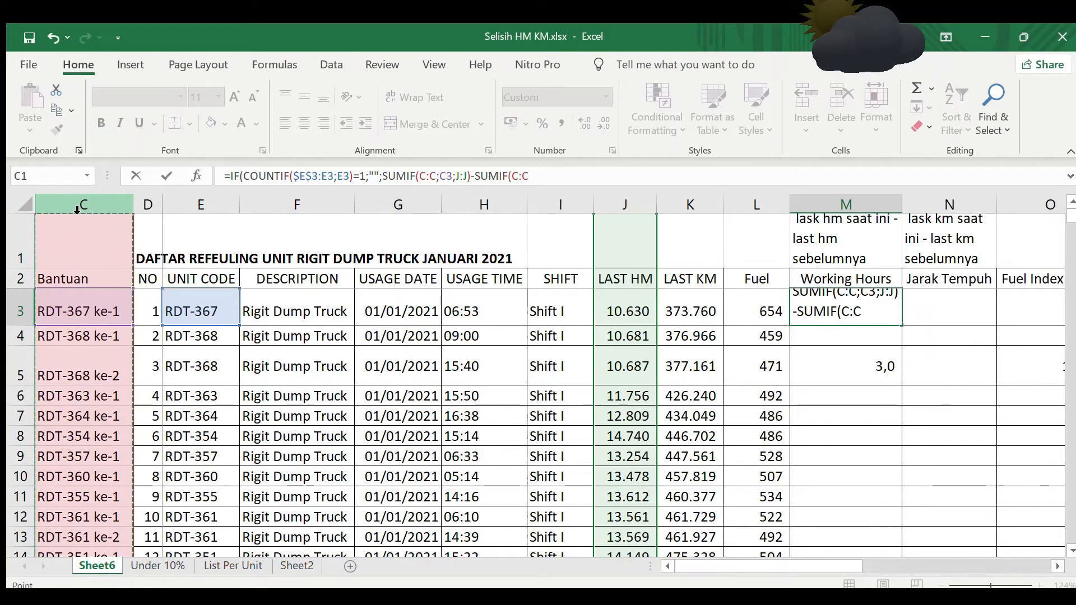
{"action": "type", "text": ";;"}
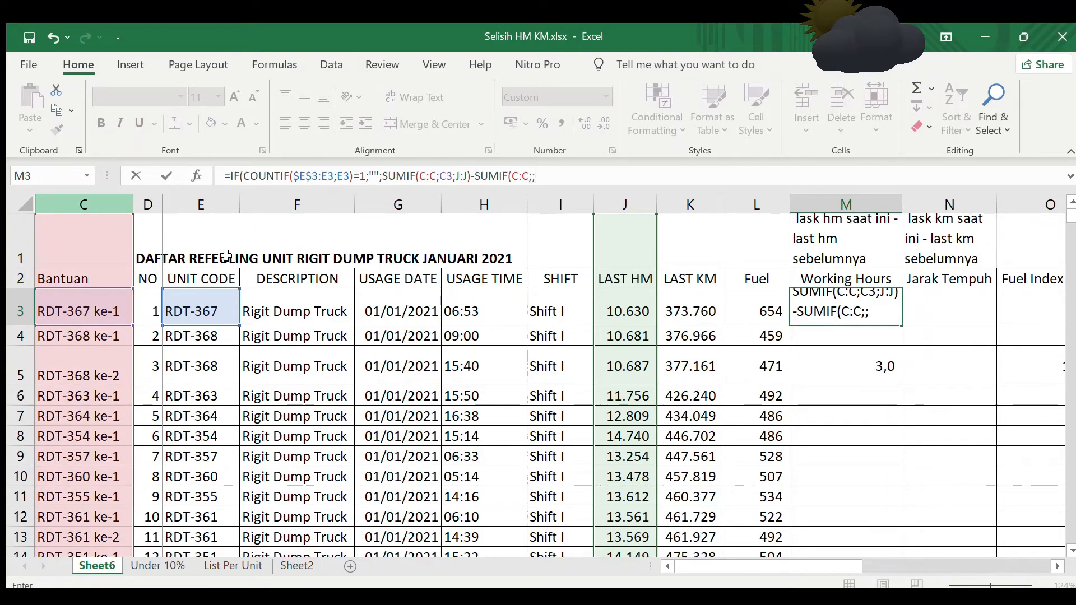
{"action": "left_click", "coordinate": [653, 206]}
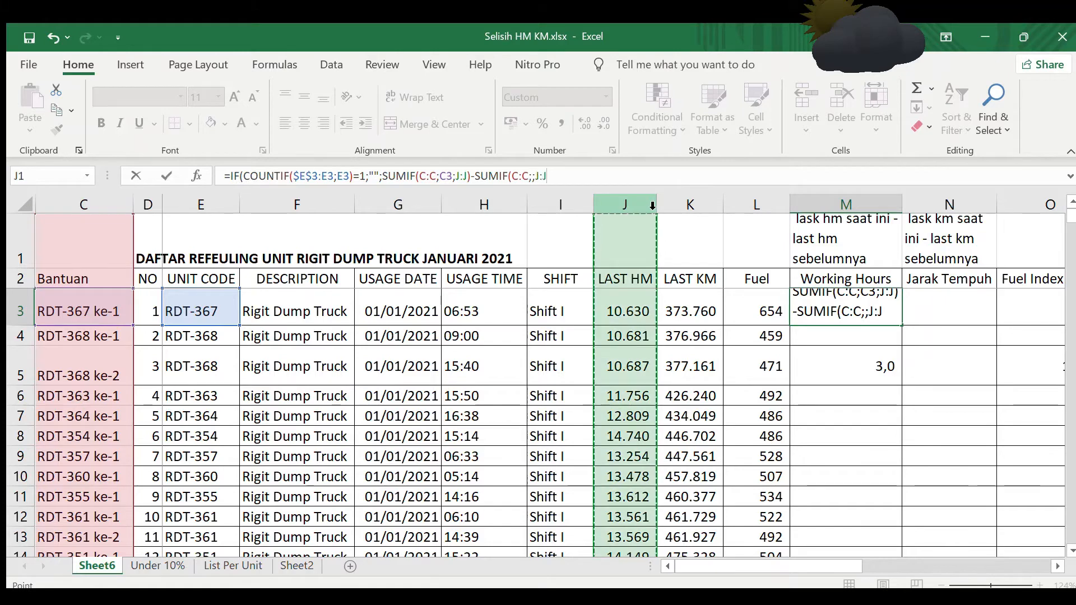
{"action": "key", "text": "Return"}
- Fill the empty criterion of the second SUMIF in M3 with a copy of the formula's COUNTIF minus 1: COUNTIF($E$3:E3;E3)-1
{"action": "key", "text": "Up"}
{"action": "key", "text": "Up"}
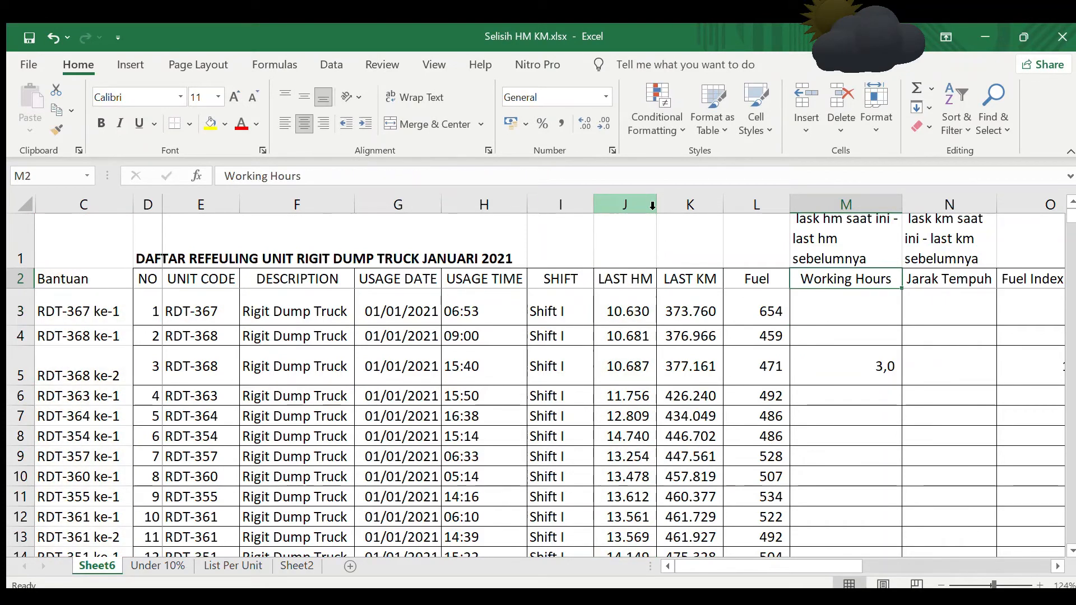
{"action": "key", "text": "Down"}
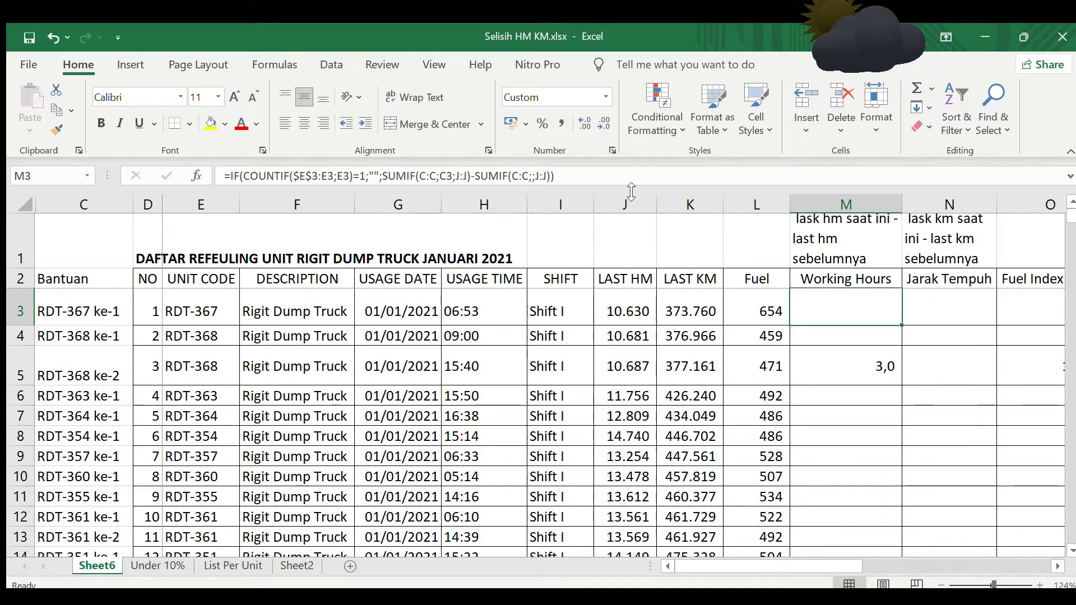
{"action": "left_click", "coordinate": [533, 177]}
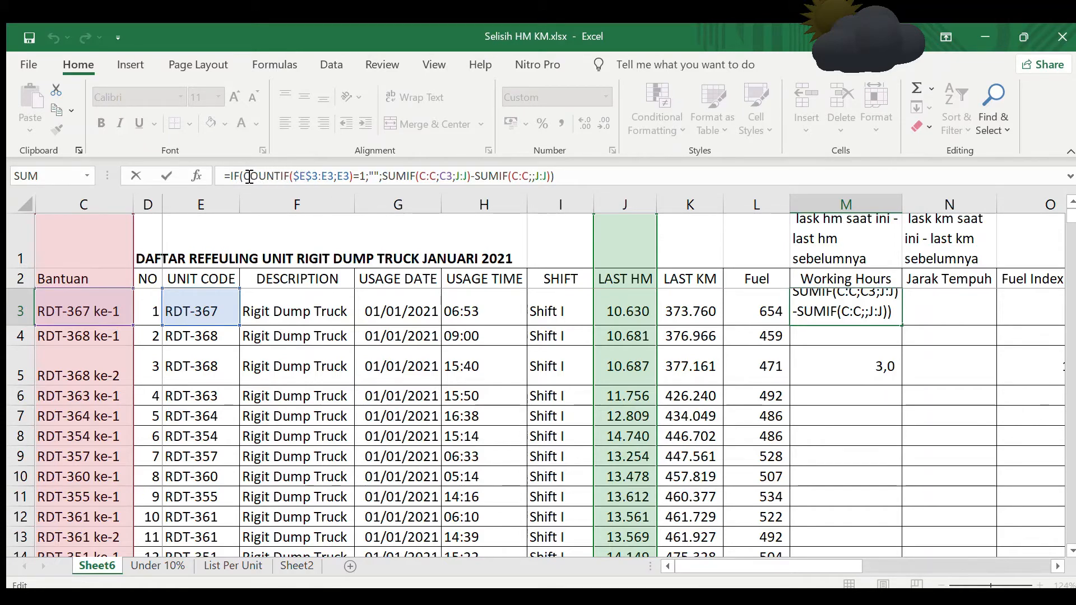
{"action": "left_click_drag", "start_coordinate": [247, 176], "coordinate": [357, 176]}
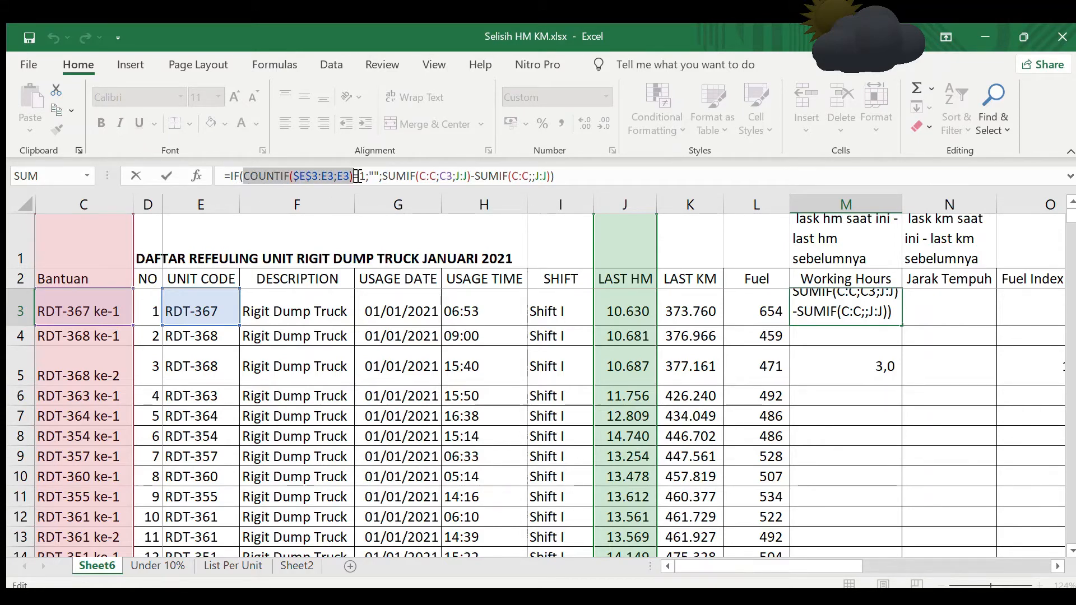
{"action": "key", "text": "ctrl+c"}
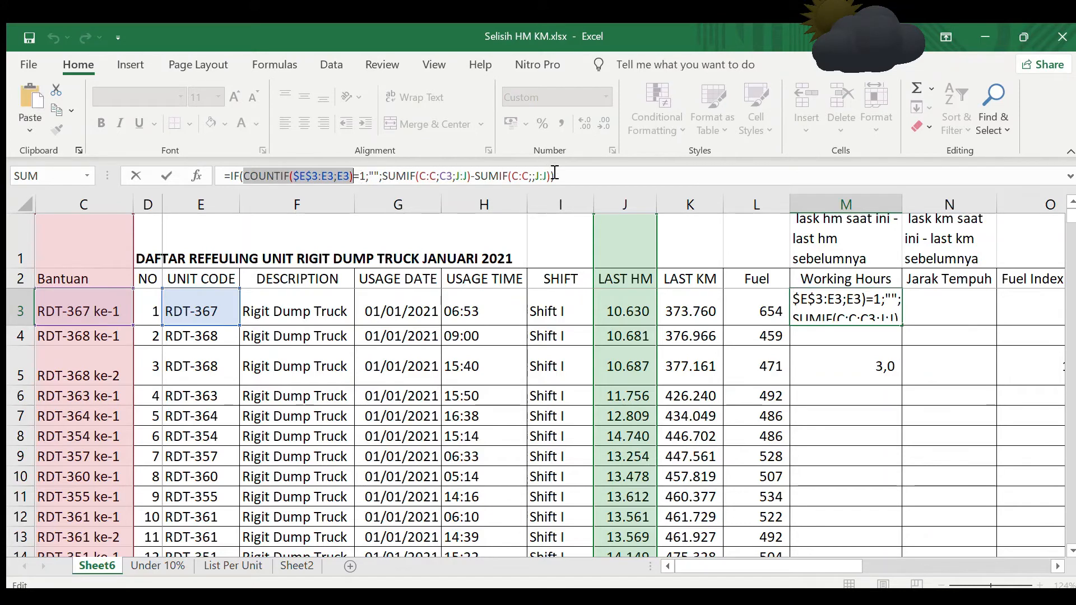
{"action": "left_click", "coordinate": [532, 176]}
{"action": "type", "text": ";"}
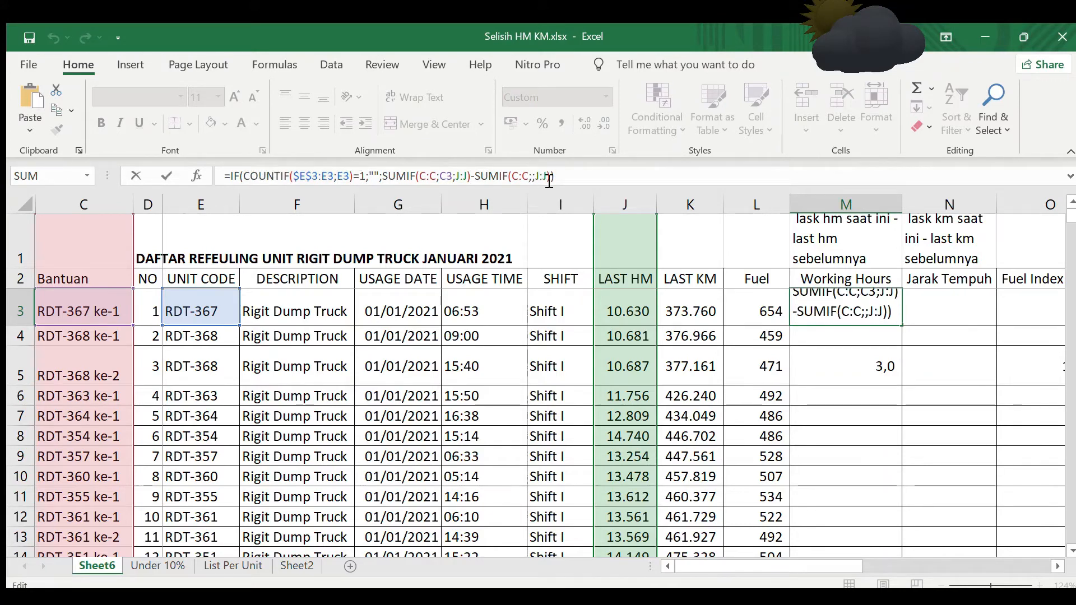
{"action": "key", "text": "ctrl+v"}
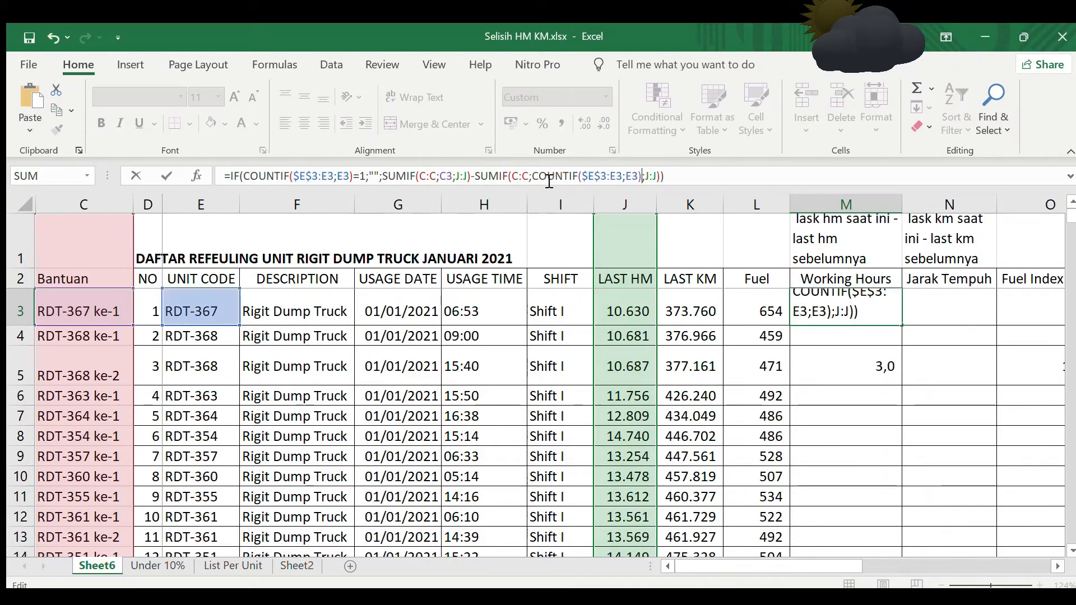
{"action": "type", "text": "-1"}
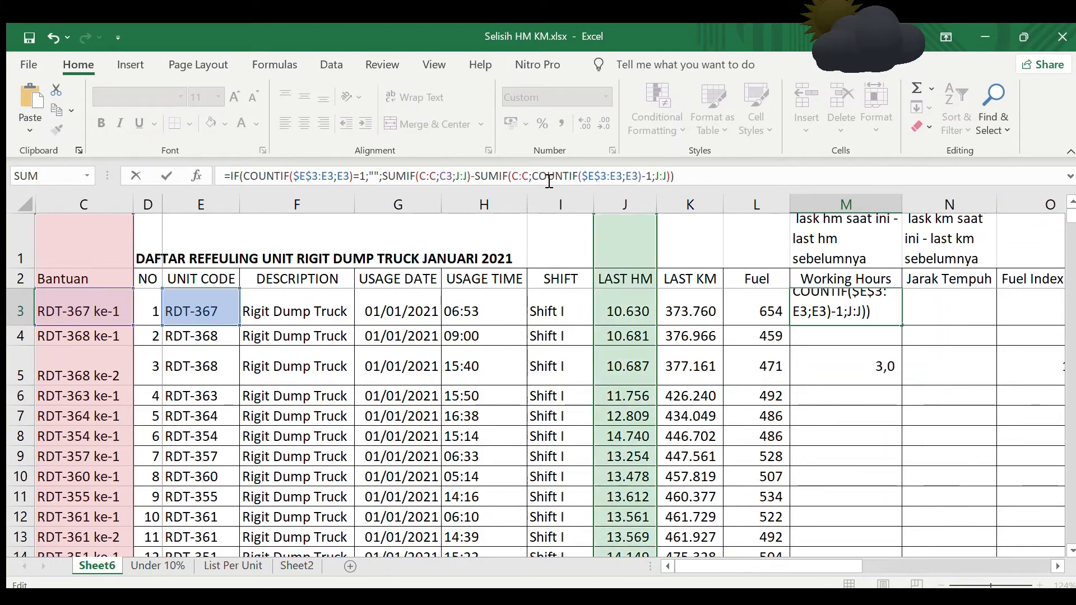
{"action": "key", "text": "Return"}
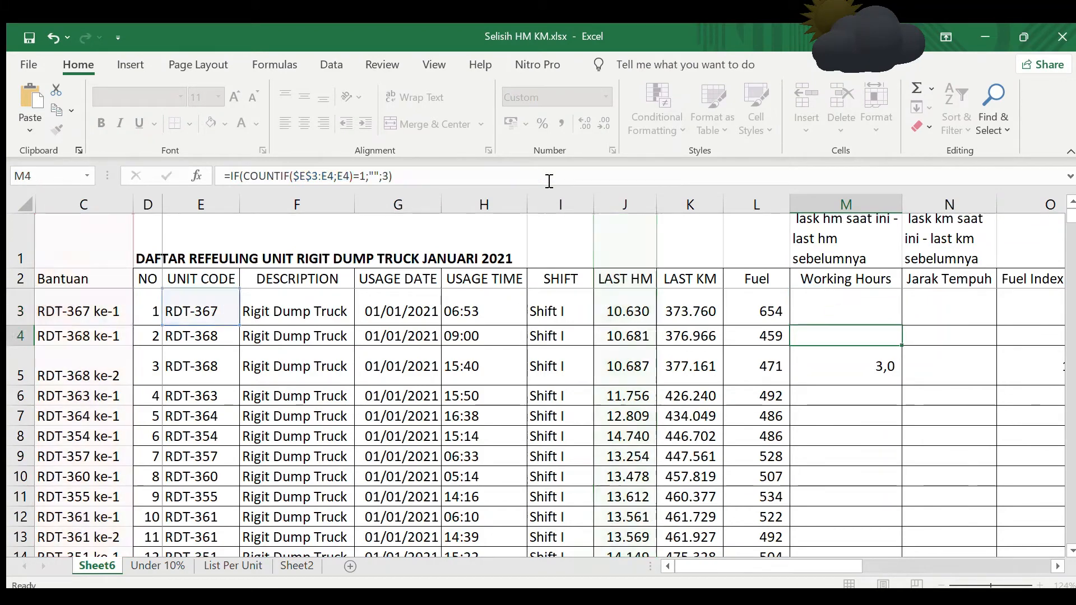
- Fill the M3 formula down through M5 and select M5
{"action": "key", "text": "Up"}
{"action": "key", "text": "shift+Down"}
{"action": "key", "text": "shift+Down"}
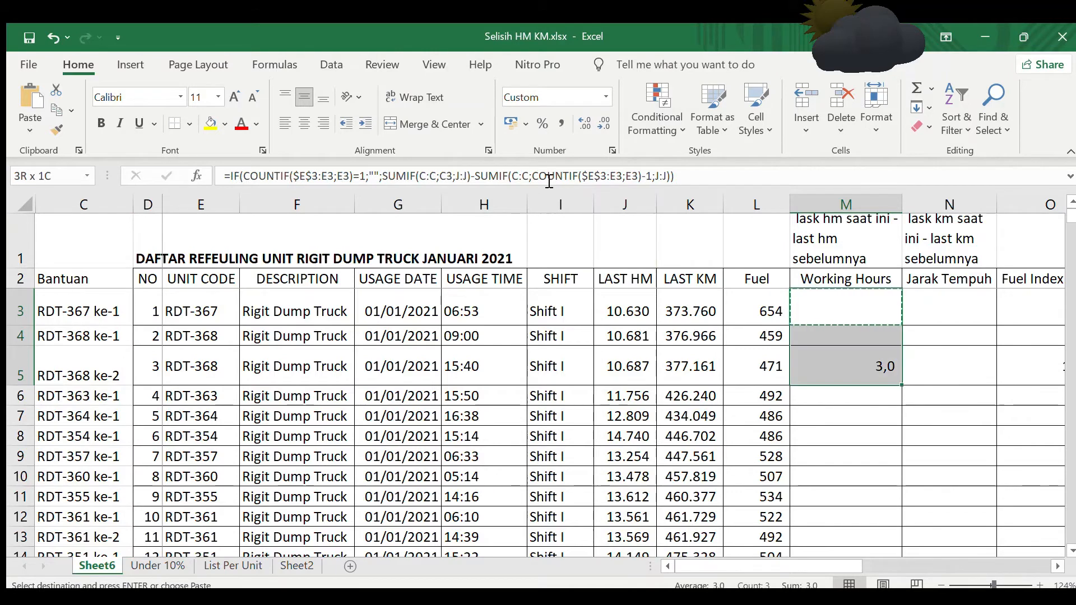
{"action": "key", "text": "ctrl+d"}
{"action": "key", "text": "Down"}
{"action": "key", "text": "Down"}
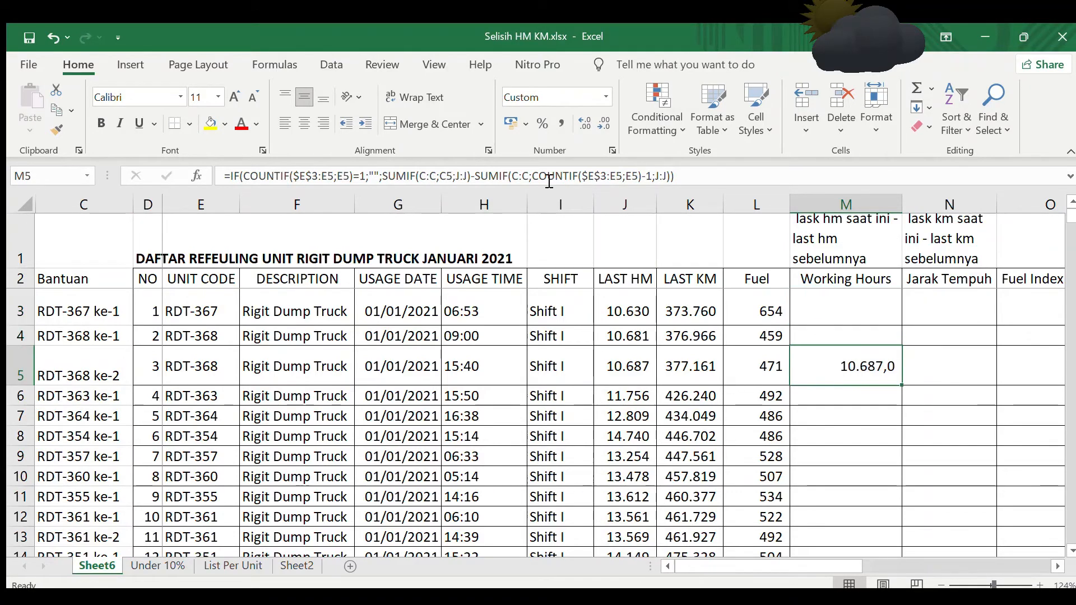
- Prefix the second SUMIF's criterion in the M5 formula with E5&" ke-"& so it reads E5&" ke-"&COUNTIF($E$3:E5;E5)-1
{"action": "left_click", "coordinate": [715, 173]}
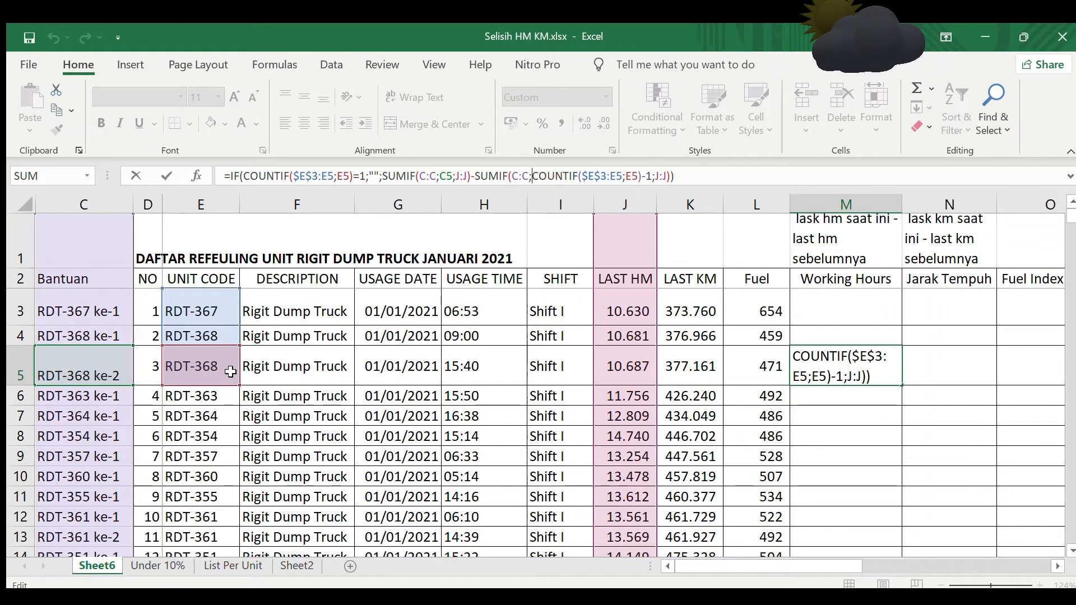
{"action": "type", "text": "R"}
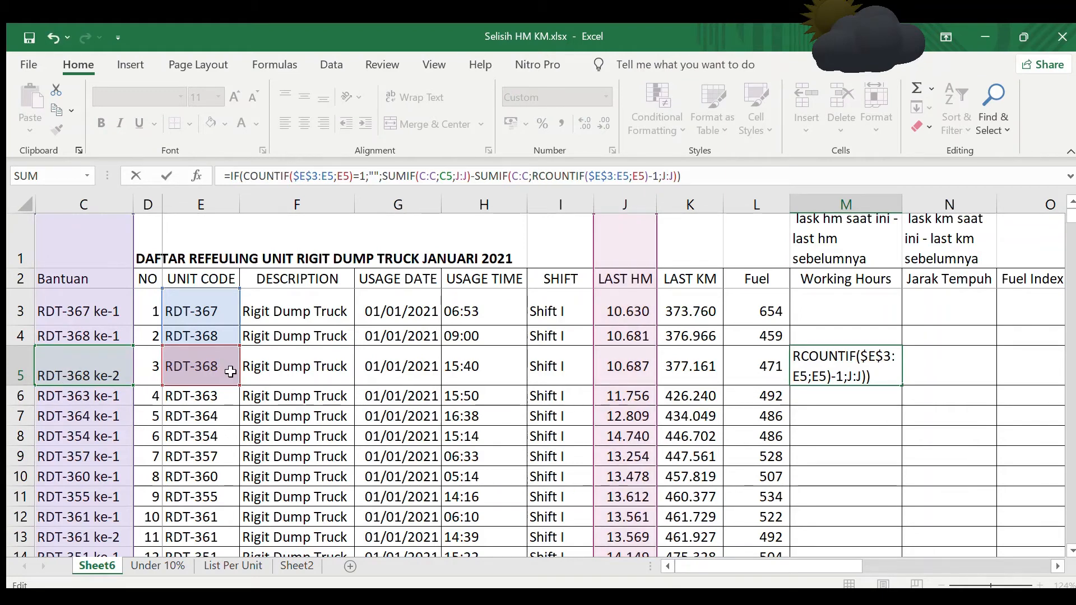
{"action": "key", "text": "BackSpace"}
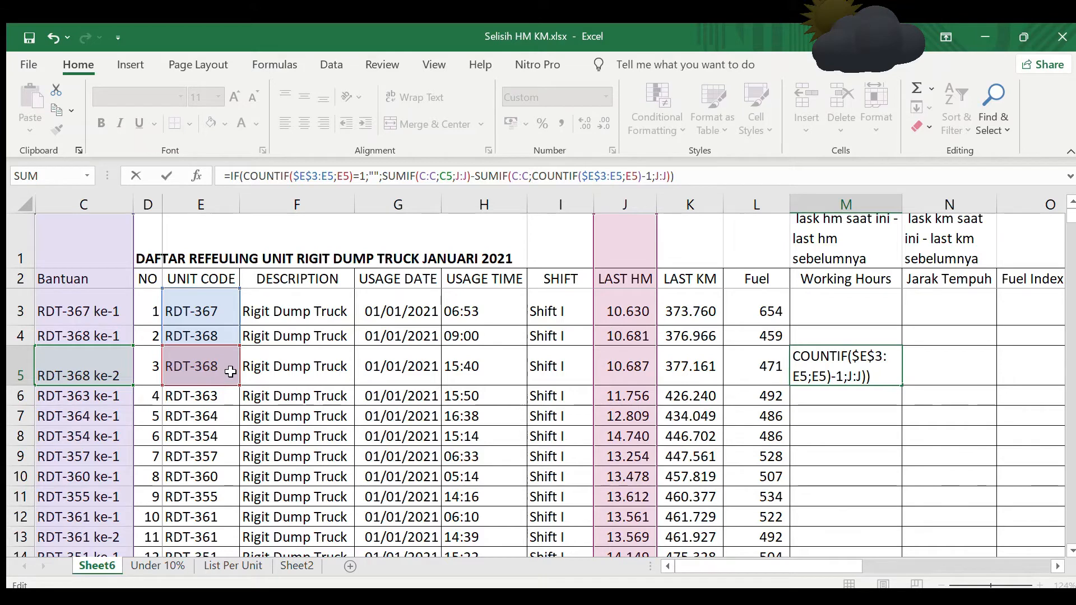
{"action": "left_click", "coordinate": [193, 368]}
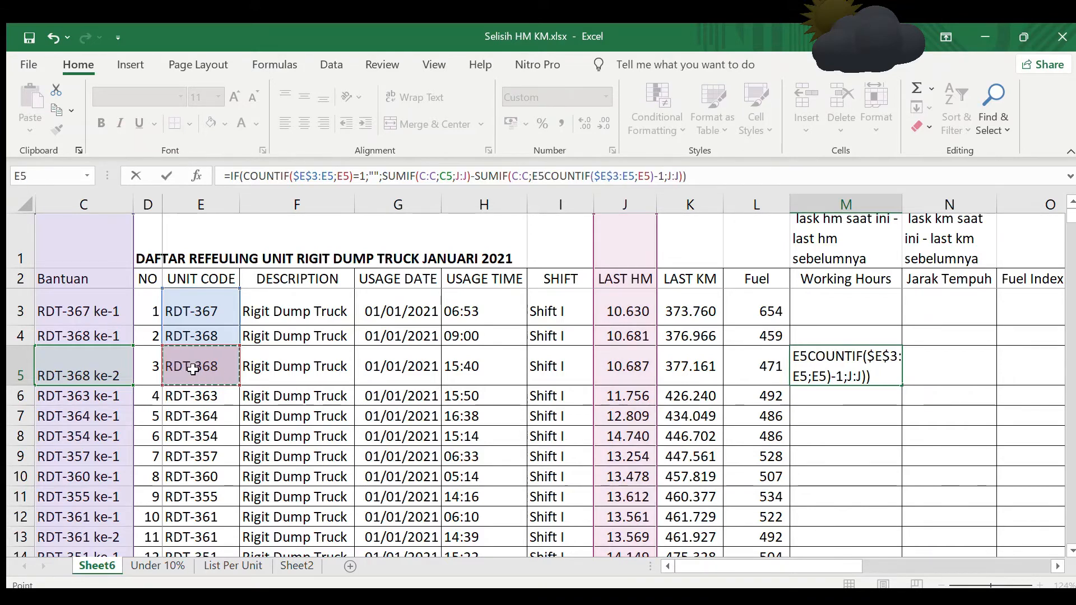
{"action": "type", "text": "*"}
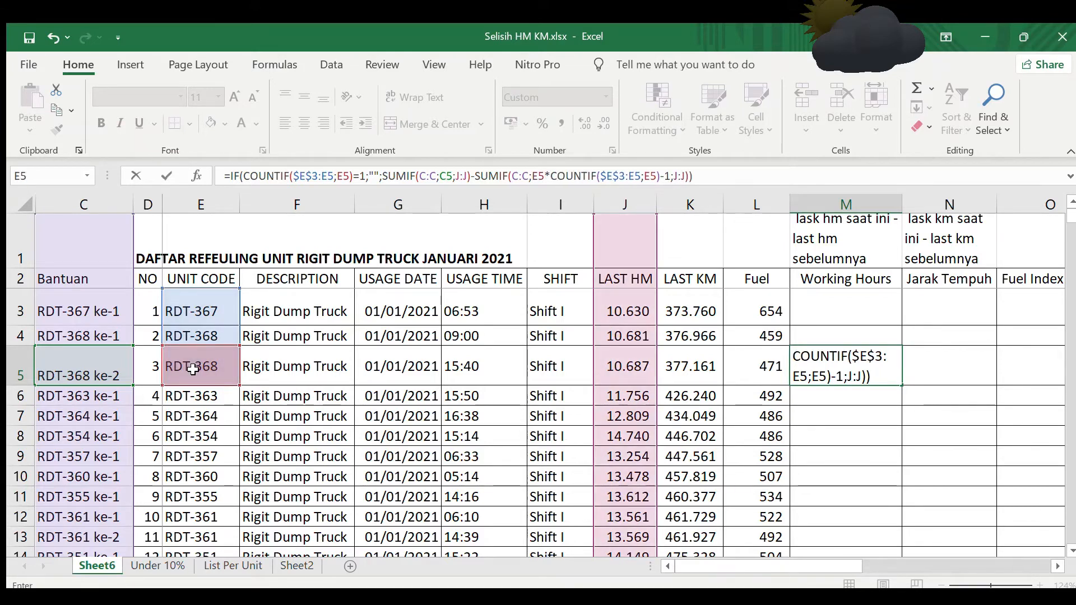
{"action": "key", "text": "BackSpace"}
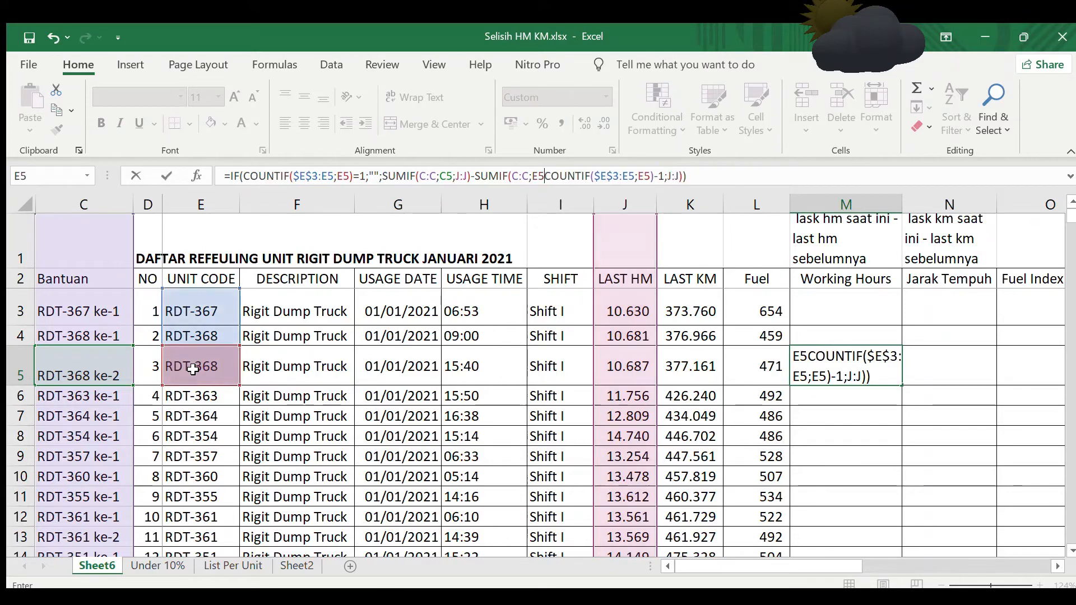
{"action": "type", "text": "&"}
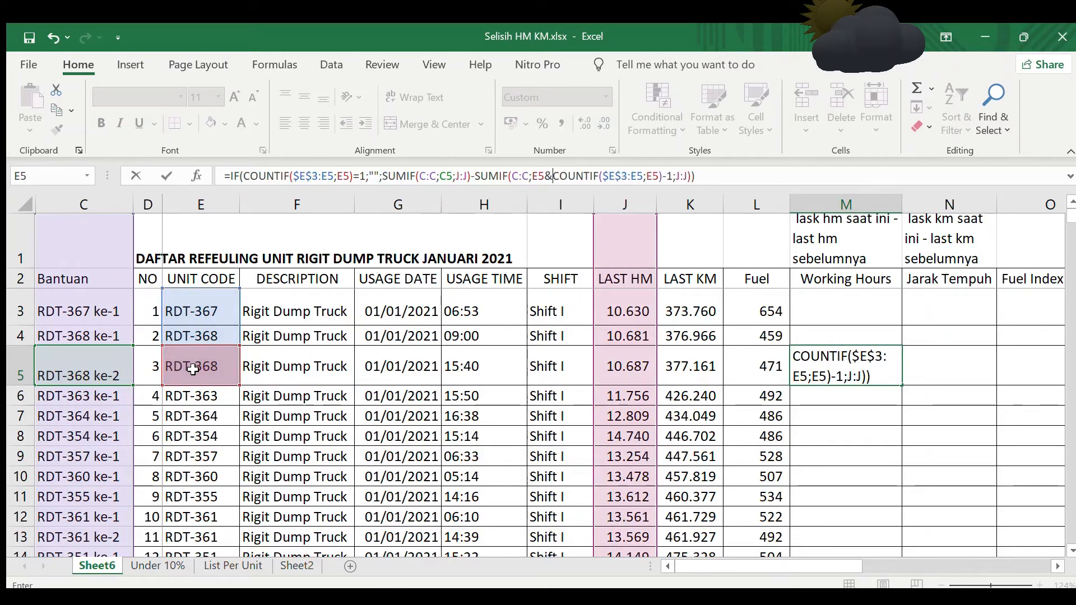
{"action": "type", "text": "\" ke-"}
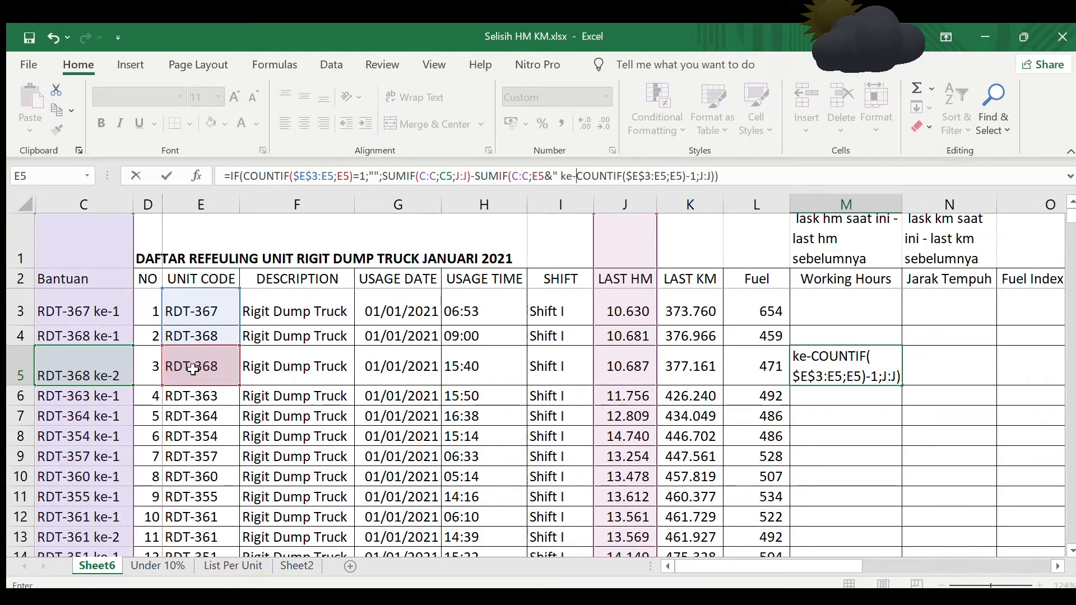
{"action": "type", "text": "\"&"}
{"action": "key", "text": "ctrl+Return"}
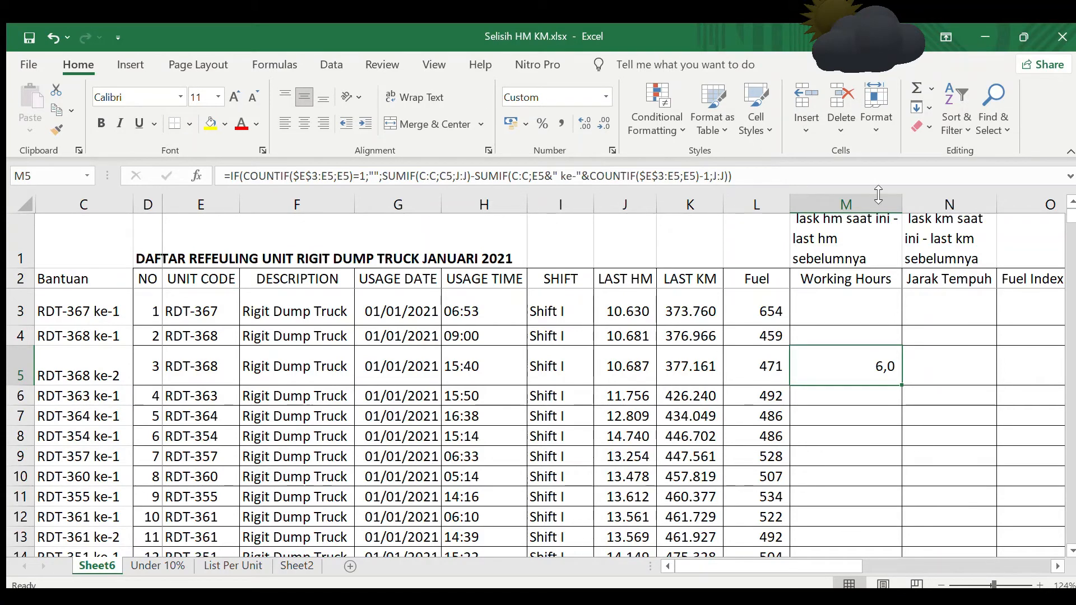
- Inspect the completed M5 formula and the ranges it references
{"action": "left_click", "coordinate": [903, 173]}
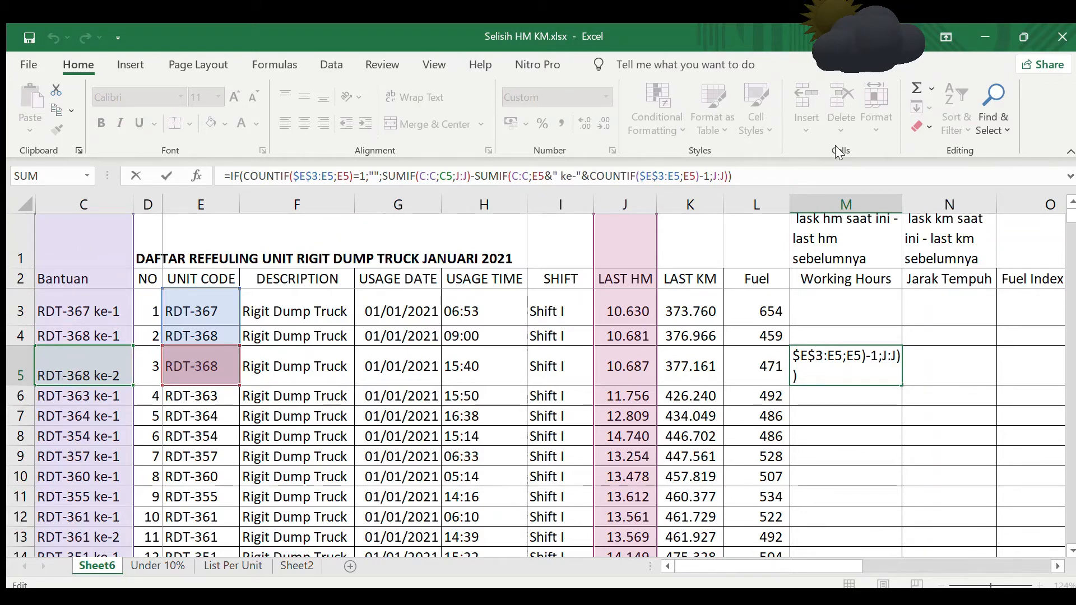
{"action": "key", "text": "Return"}
{"action": "key", "text": "Up"}
{"action": "key", "text": "Up"}
{"action": "key", "text": "Down"}
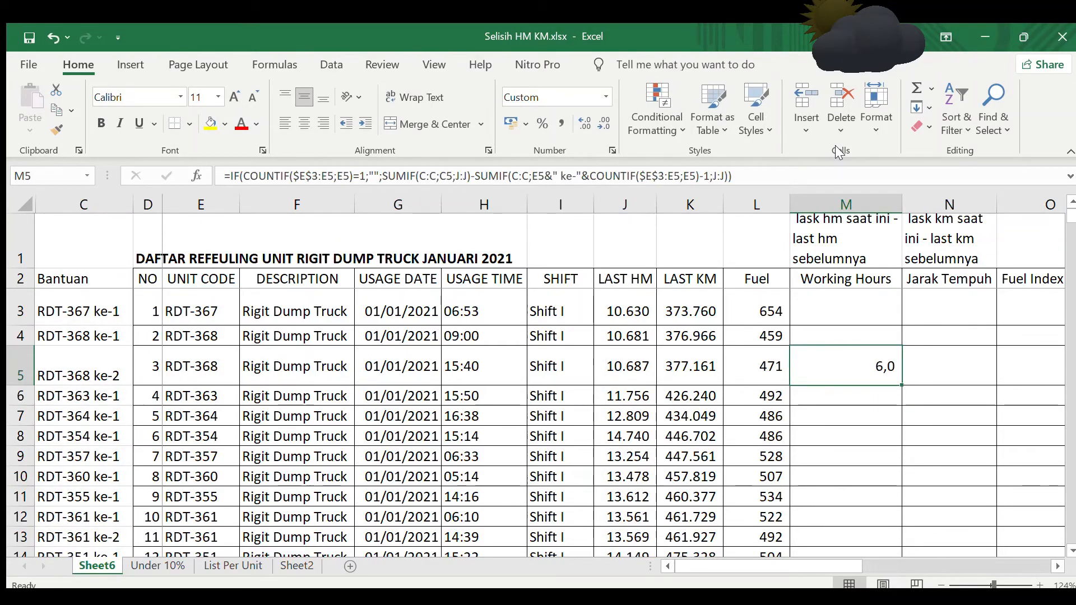
- Copy the M5 formula down the Working Hours column through the last record in row 294
{"action": "key", "text": "shift+Up"}
{"action": "key", "text": "shift+Up"}
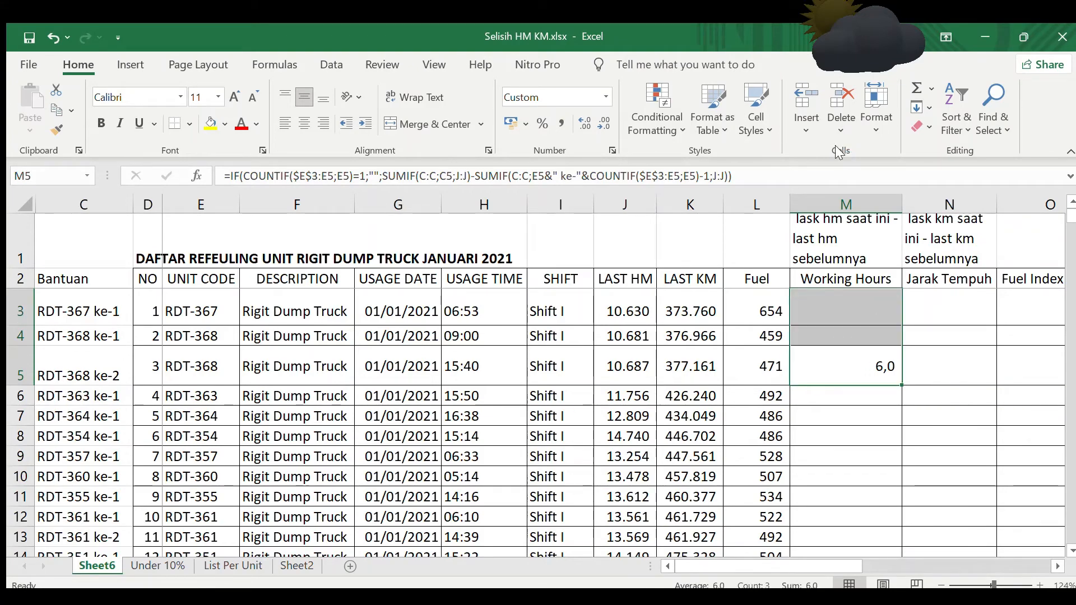
{"action": "key", "text": "shift+Down"}
{"action": "key", "text": "shift+Down"}
{"action": "key", "text": "ctrl+c"}
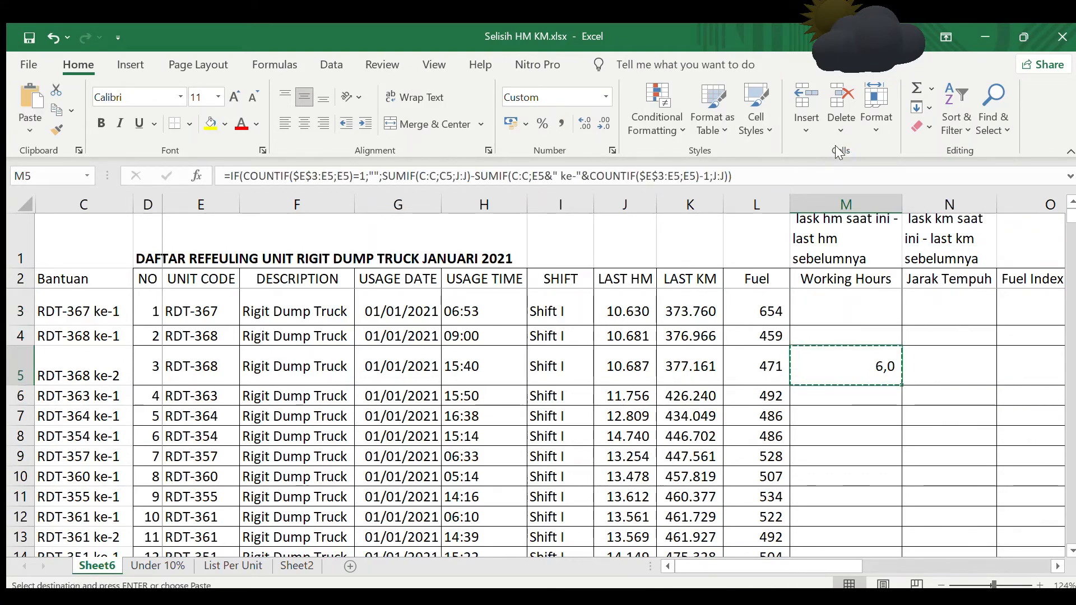
{"action": "key", "text": "Left"}
{"action": "key", "text": "ctrl+Down"}
{"action": "key", "text": "Right"}
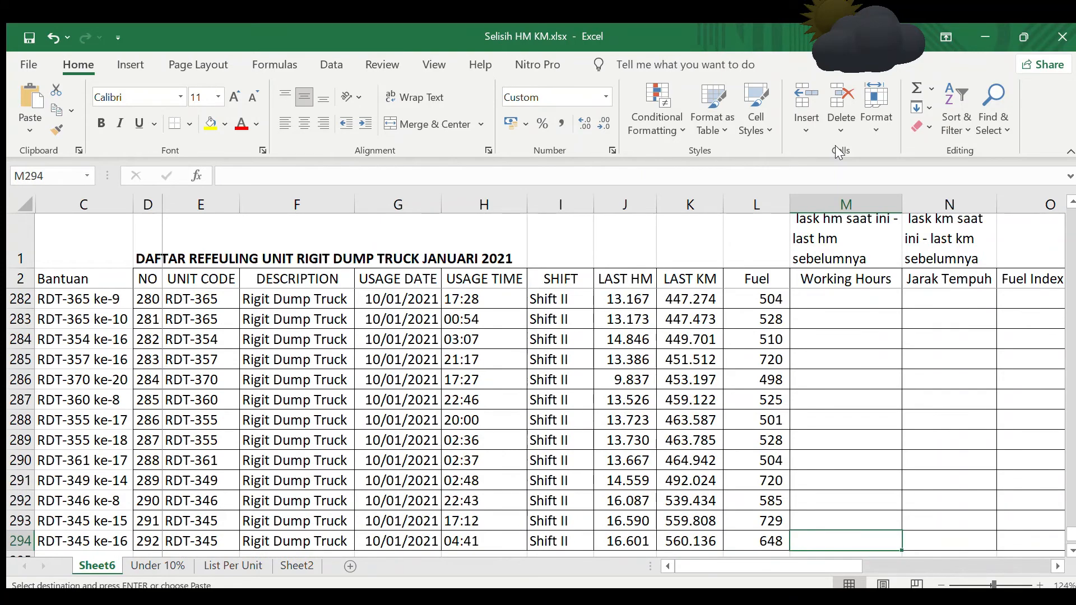
{"action": "key", "text": "ctrl+shift+Up"}
{"action": "key", "text": "Return"}
{"action": "key", "text": "ctrl+Down"}
{"action": "key", "text": "Down"}
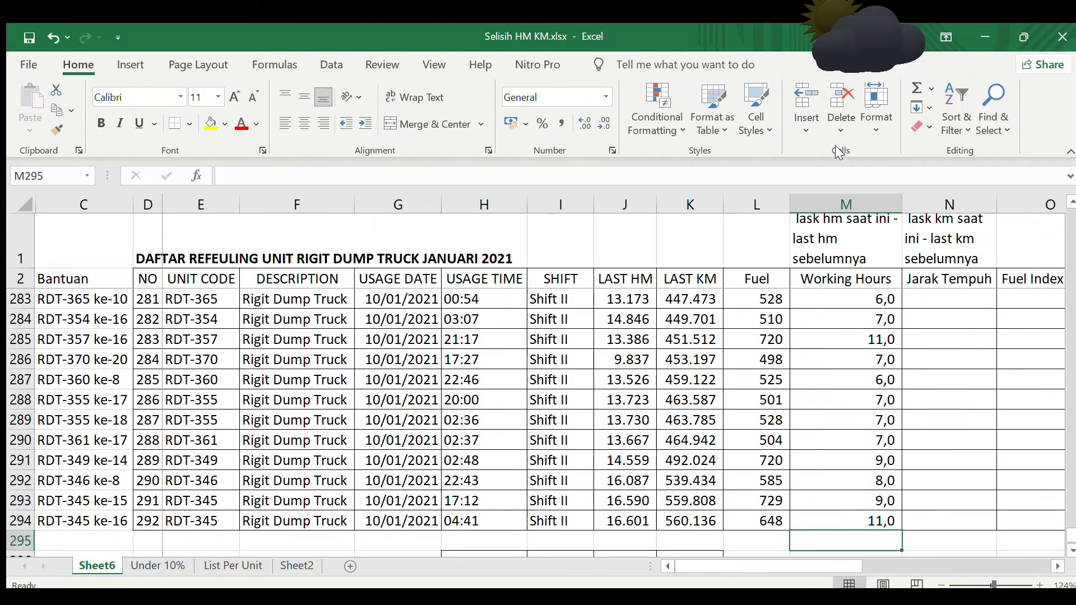
- Examine the Working Hours results from the end of the list back up to row 89
{"action": "key", "text": "Up"}
{"action": "key", "text": "Up"}
{"action": "key", "text": "Up"}
{"action": "key", "text": "Up"}
{"action": "key", "text": "Up"}
{"action": "key", "text": "Up"}
{"action": "key", "text": "Up"}
{"action": "key", "text": "Up"}
{"action": "key", "text": "Up"}
{"action": "key", "text": "Up"}
{"action": "key", "text": "Up"}
{"action": "key", "text": "Up"}
{"action": "key", "text": "Up"}
{"action": "key", "text": "Up"}
{"action": "key", "text": "Up"}
{"action": "key", "text": "Up"}
{"action": "key", "text": "Up"}
{"action": "key", "text": "Up"}
{"action": "key", "text": "Up"}
{"action": "key", "text": "Up"}
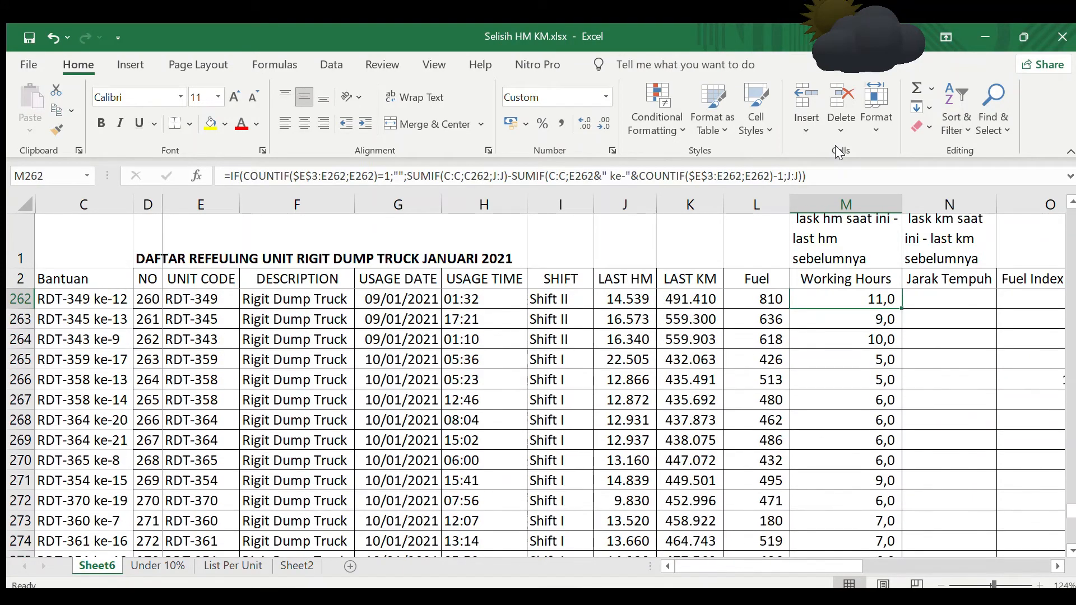
{"action": "key", "text": "Up"}
{"action": "key", "text": "Up"}
{"action": "key", "text": "Up"}
{"action": "key", "text": "Up"}
{"action": "key", "text": "Up"}
{"action": "key", "text": "Up"}
{"action": "key", "text": "Up"}
{"action": "key", "text": "Up"}
{"action": "key", "text": "Up"}
{"action": "key", "text": "Up"}
{"action": "key", "text": "Up"}
{"action": "key", "text": "Up"}
{"action": "key", "text": "Up"}
{"action": "key", "text": "Up"}
{"action": "key", "text": "Up"}
{"action": "key", "text": "Up"}
{"action": "key", "text": "Up"}
{"action": "key", "text": "Up"}
{"action": "key", "text": "Up"}
{"action": "key", "text": "Up"}
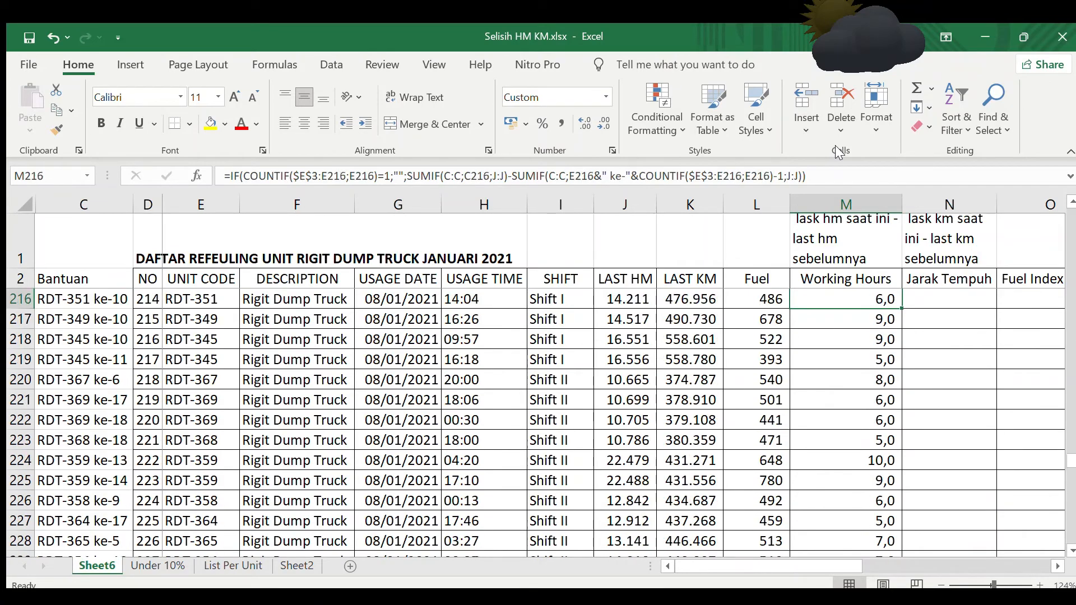
{"action": "key", "text": "Up"}
{"action": "key", "text": "Up"}
{"action": "key", "text": "Up"}
{"action": "key", "text": "Up"}
{"action": "key", "text": "Up"}
{"action": "key", "text": "Up"}
{"action": "key", "text": "Up"}
{"action": "key", "text": "Up"}
{"action": "key", "text": "Up"}
{"action": "key", "text": "Up"}
{"action": "key", "text": "Up"}
{"action": "key", "text": "Up"}
{"action": "key", "text": "Up"}
{"action": "key", "text": "Up"}
{"action": "key", "text": "Up"}
{"action": "key", "text": "Up"}
{"action": "key", "text": "Up"}
{"action": "key", "text": "Up"}
{"action": "key", "text": "Up"}
{"action": "key", "text": "Up"}
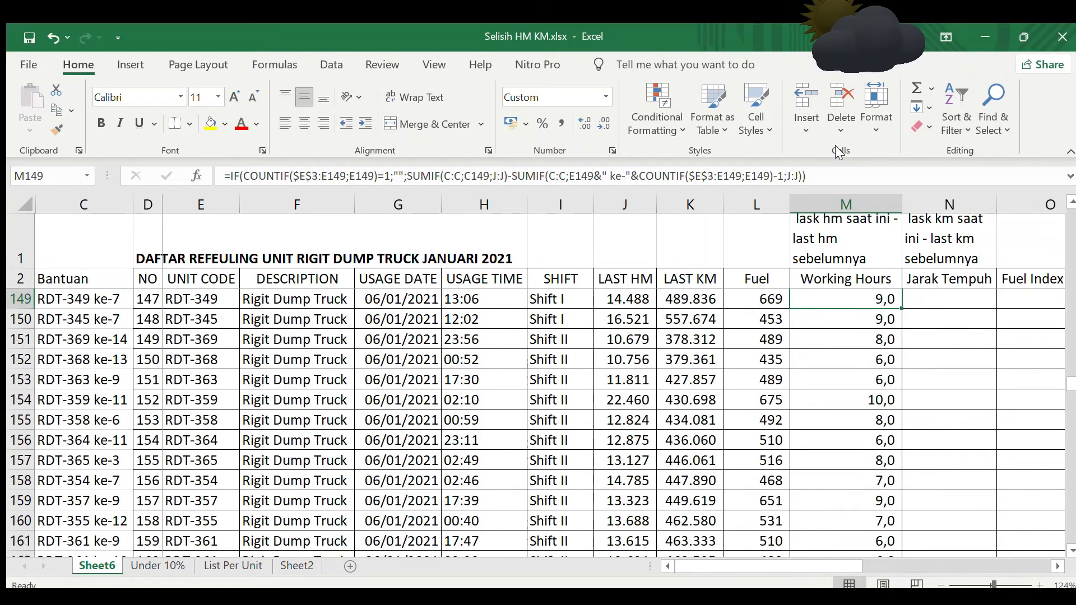
{"action": "key", "text": "Up"}
{"action": "key", "text": "Up"}
{"action": "key", "text": "Up"}
{"action": "key", "text": "Up"}
{"action": "key", "text": "Up"}
{"action": "key", "text": "Up"}
{"action": "key", "text": "Up"}
{"action": "key", "text": "Up"}
{"action": "key", "text": "Up"}
{"action": "key", "text": "Up"}
{"action": "key", "text": "Up"}
{"action": "key", "text": "Up"}
{"action": "key", "text": "Up"}
{"action": "key", "text": "Up"}
{"action": "key", "text": "Up"}
{"action": "key", "text": "Up"}
{"action": "key", "text": "Up"}
{"action": "key", "text": "Up"}
{"action": "key", "text": "Up"}
{"action": "key", "text": "Up"}
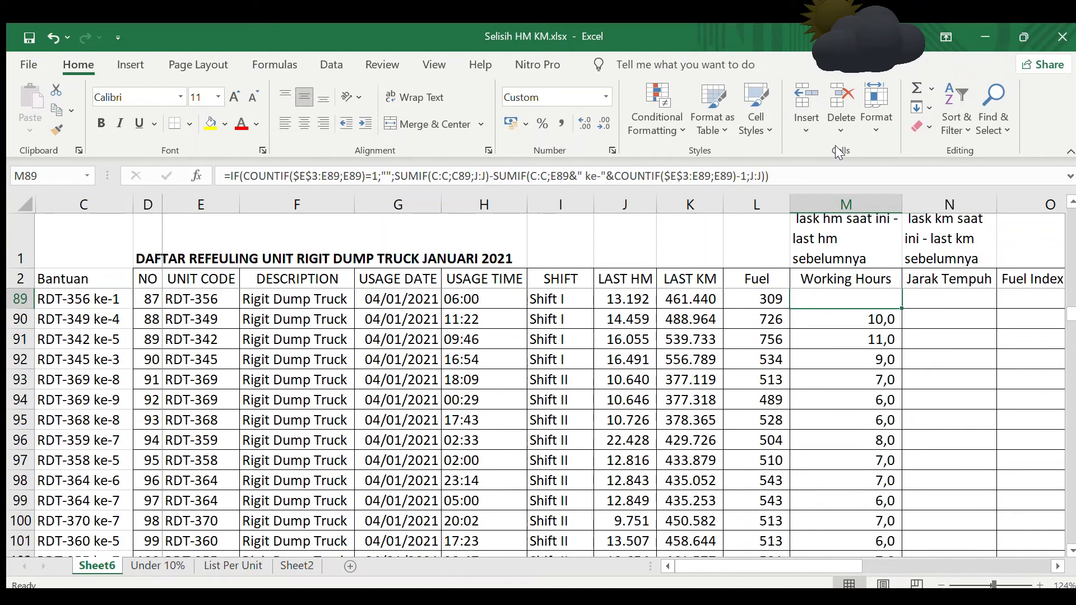
- Check the Working Hours results against the Bantuan labels in the 05/01/2021 records around rows 107 to 119
{"action": "key", "text": "Down"}
{"action": "key", "text": "Down"}
{"action": "key", "text": "Down"}
{"action": "key", "text": "Down"}
{"action": "key", "text": "Down"}
{"action": "key", "text": "Down"}
{"action": "key", "text": "Down"}
{"action": "key", "text": "Down"}
{"action": "key", "text": "Down"}
{"action": "key", "text": "Down"}
{"action": "key", "text": "Down"}
{"action": "key", "text": "Down"}
{"action": "key", "text": "Down"}
{"action": "key", "text": "Down"}
{"action": "key", "text": "Down"}
{"action": "key", "text": "Down"}
{"action": "key", "text": "Down"}
{"action": "key", "text": "Down"}
{"action": "key", "text": "Down"}
{"action": "key", "text": "Down"}
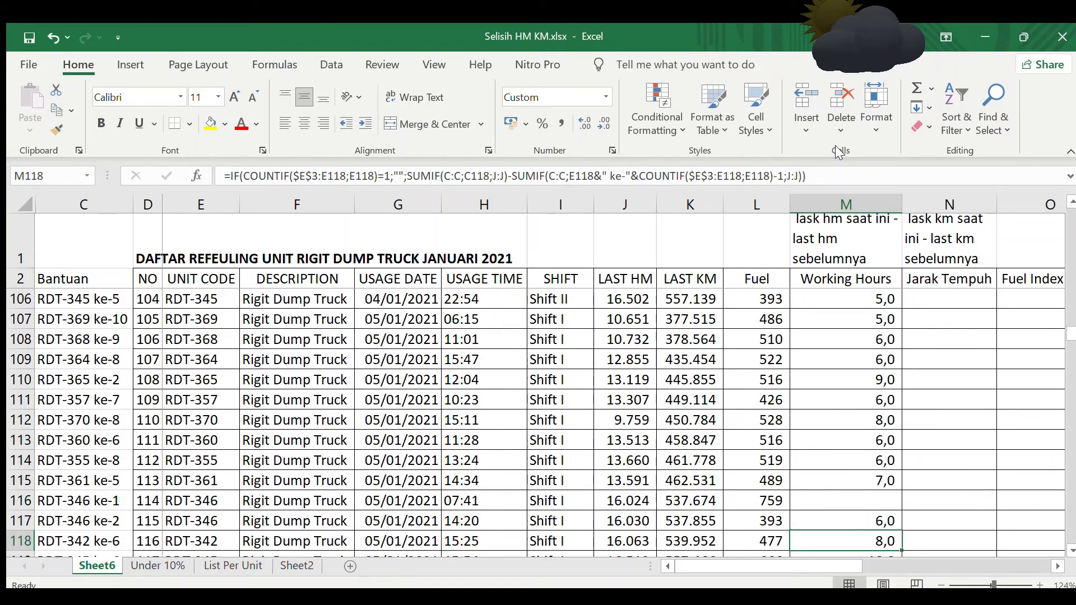
{"action": "key", "text": "Up"}
{"action": "key", "text": "Up"}
{"action": "key", "text": "Up"}
{"action": "key", "text": "Up"}
{"action": "key", "text": "Up"}
{"action": "key", "text": "Up"}
{"action": "key", "text": "Up"}
{"action": "key", "text": "Up"}
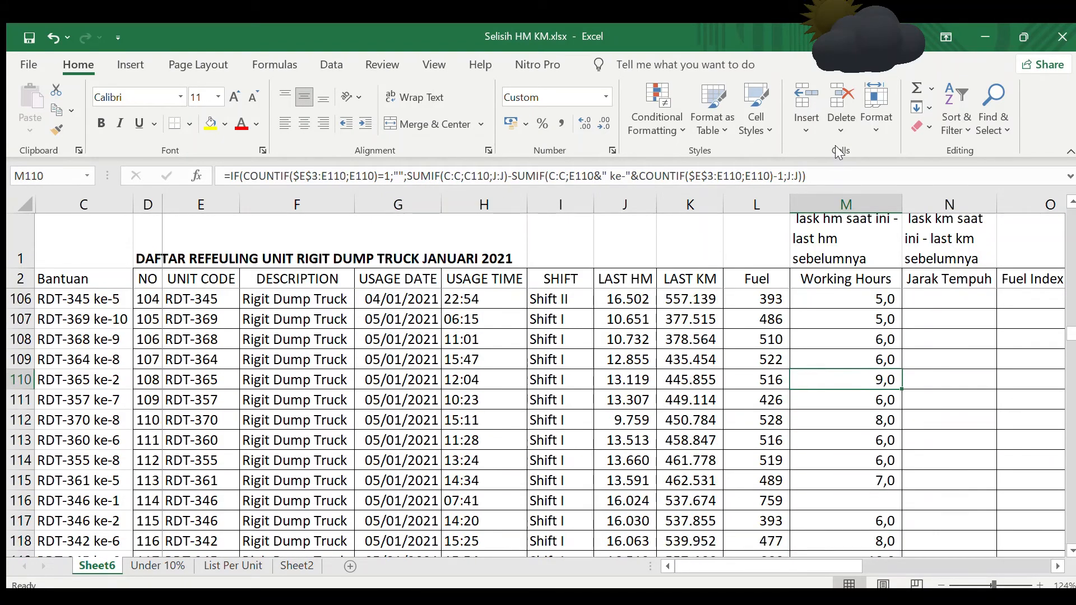
{"action": "key", "text": "Down"}
{"action": "key", "text": "Down"}
{"action": "key", "text": "Down"}
{"action": "key", "text": "Down"}
{"action": "key", "text": "Down"}
{"action": "key", "text": "Down"}
{"action": "key", "text": "Down"}
{"action": "key", "text": "Down"}
{"action": "key", "text": "Down"}
{"action": "key", "text": "Up"}
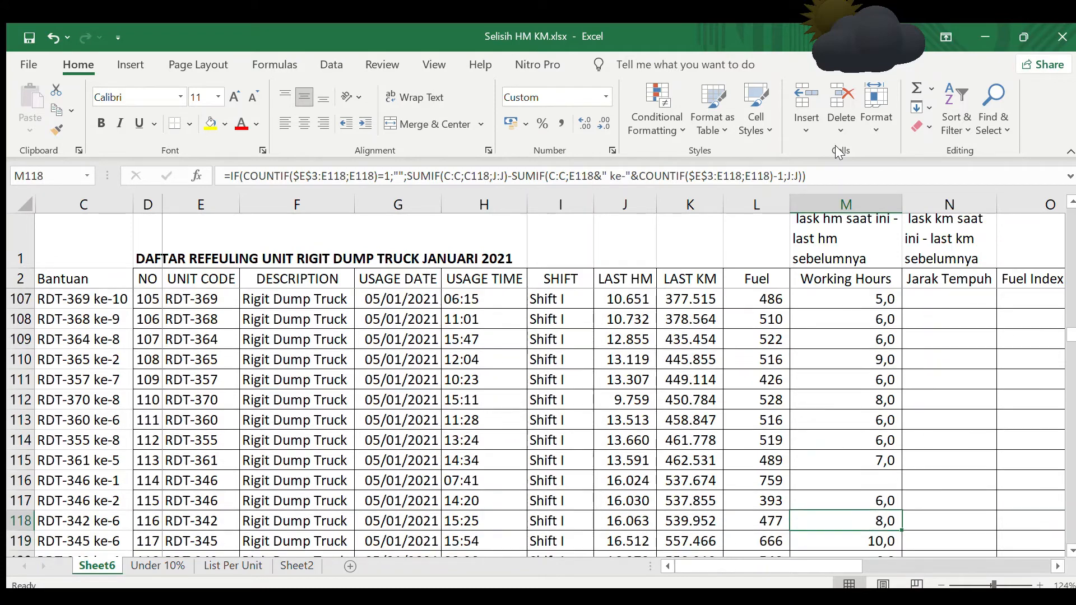
{"action": "key", "text": "Up"}
{"action": "key", "text": "Up"}
{"action": "key", "text": "Up"}
{"action": "key", "text": "Up"}
{"action": "key", "text": "Up"}
{"action": "key", "text": "Up"}
{"action": "key", "text": "Up"}
{"action": "key", "text": "Up"}
{"action": "key", "text": "Up"}
{"action": "key", "text": "Up"}
{"action": "key", "text": "Up"}
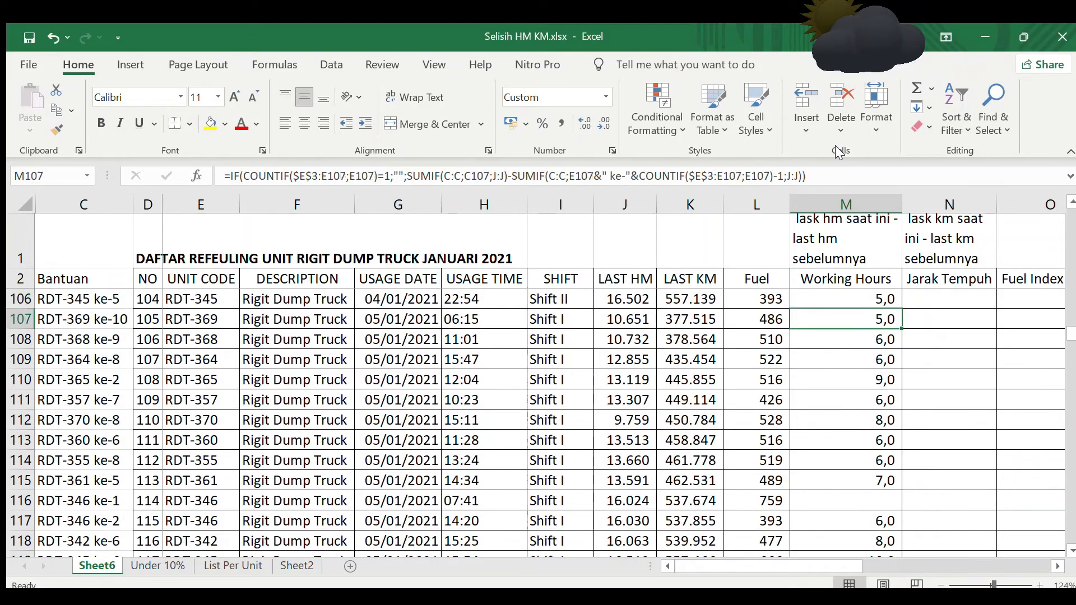
- Check the Working Hours results and their formulas in rows 107 to 117
{"action": "key", "text": "Down"}
{"action": "key", "text": "Down"}
{"action": "key", "text": "Down"}
{"action": "key", "text": "Down"}
{"action": "key", "text": "Down"}
{"action": "key", "text": "Down"}
{"action": "key", "text": "Down"}
{"action": "key", "text": "Down"}
{"action": "key", "text": "Down"}
{"action": "key", "text": "Down"}
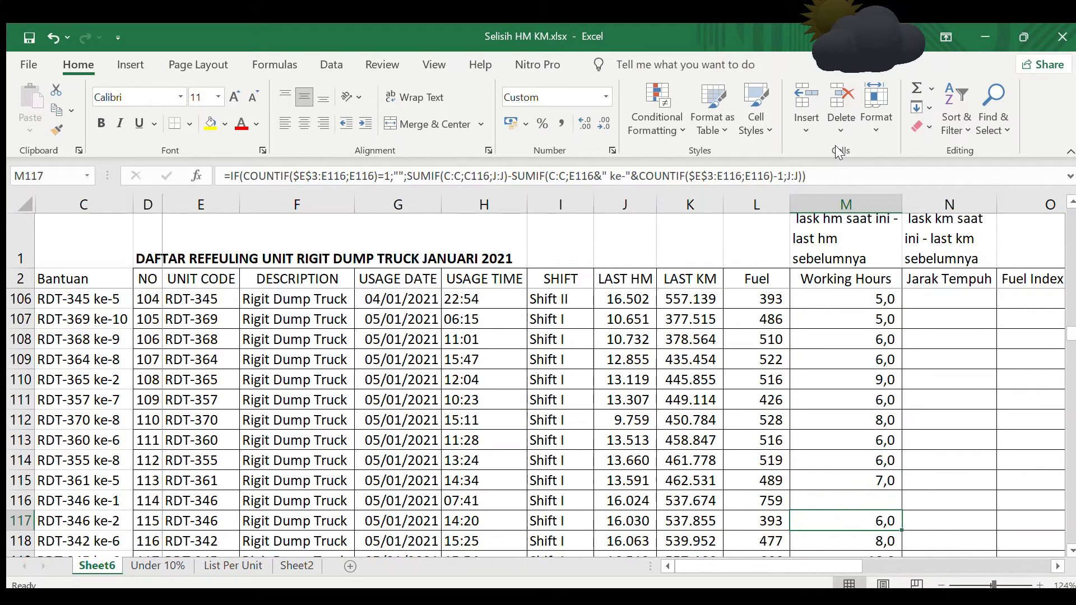
{"action": "key", "text": "Up"}
{"action": "key", "text": "Up"}
- Review the Working Hours results for the 01/01/2021 records from row 3 to row 28 and back up to the header
{"action": "key", "text": "ctrl+Up"}
{"action": "key", "text": "Down"}
{"action": "key", "text": "Down"}
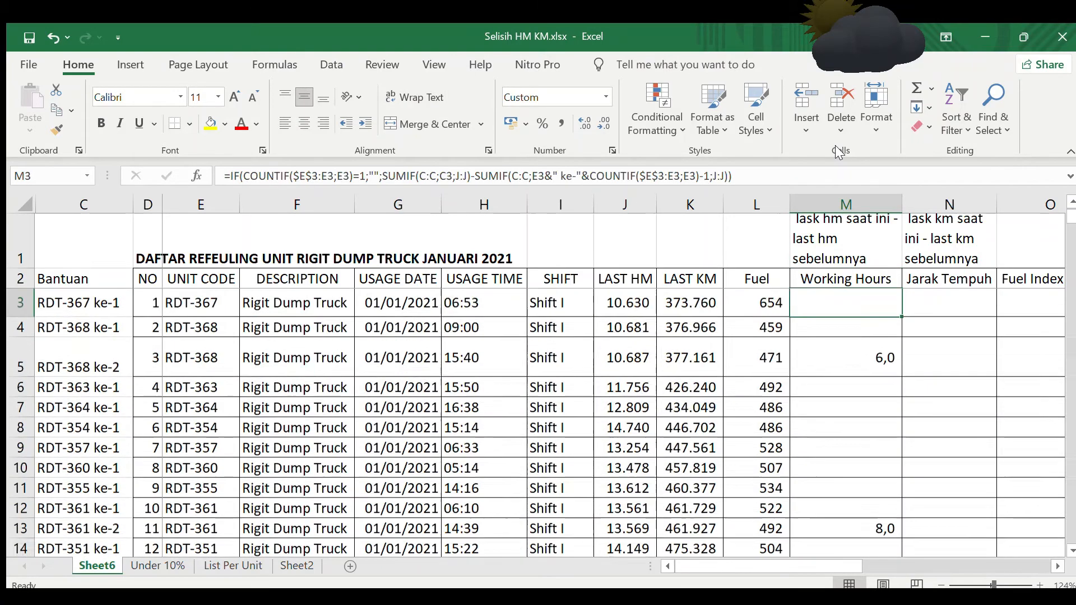
{"action": "key", "text": "Down"}
{"action": "key", "text": "Down"}
{"action": "key", "text": "Down"}
{"action": "key", "text": "Down"}
{"action": "key", "text": "Down"}
{"action": "key", "text": "Down"}
{"action": "key", "text": "Down"}
{"action": "key", "text": "Down"}
{"action": "key", "text": "Down"}
{"action": "key", "text": "Down"}
{"action": "key", "text": "Down"}
{"action": "key", "text": "Down"}
{"action": "key", "text": "Down"}
{"action": "key", "text": "Down"}
{"action": "key", "text": "Down"}
{"action": "key", "text": "Down"}
{"action": "key", "text": "Down"}
{"action": "key", "text": "Down"}
{"action": "key", "text": "Down"}
{"action": "key", "text": "Down"}
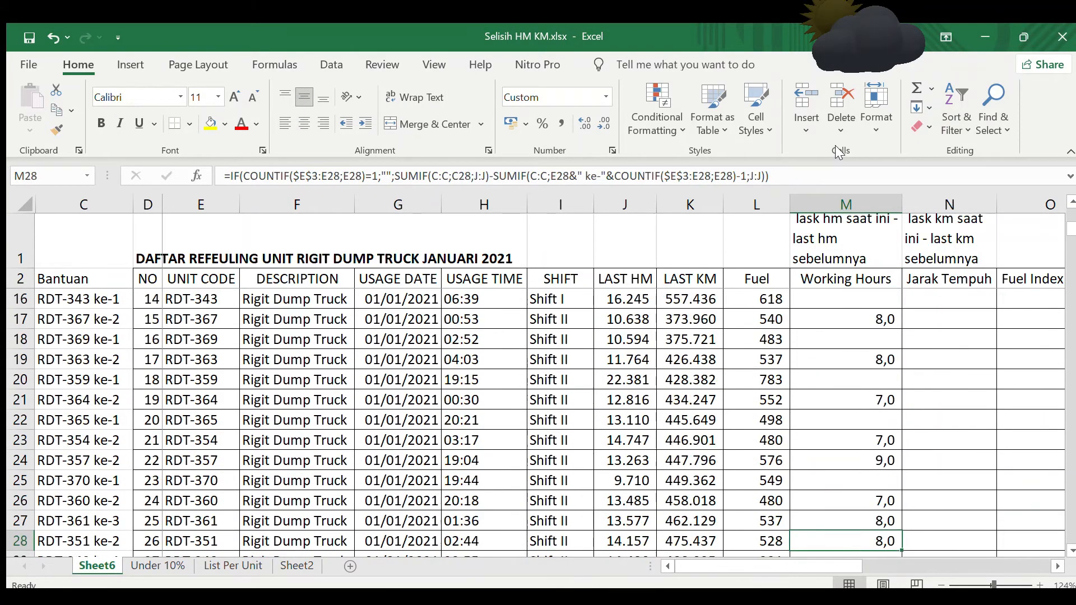
{"action": "key", "text": "Up"}
{"action": "key", "text": "Up"}
{"action": "key", "text": "Up"}
{"action": "key", "text": "Up"}
{"action": "key", "text": "Up"}
{"action": "key", "text": "Up"}
{"action": "key", "text": "Up"}
{"action": "key", "text": "Up"}
{"action": "key", "text": "Up"}
{"action": "key", "text": "Up"}
{"action": "key", "text": "Up"}
{"action": "key", "text": "Up"}
{"action": "key", "text": "Up"}
{"action": "key", "text": "Up"}
{"action": "key", "text": "Up"}
{"action": "key", "text": "Up"}
{"action": "key", "text": "Up"}
{"action": "key", "text": "Up"}
{"action": "key", "text": "Up"}
{"action": "key", "text": "Up"}
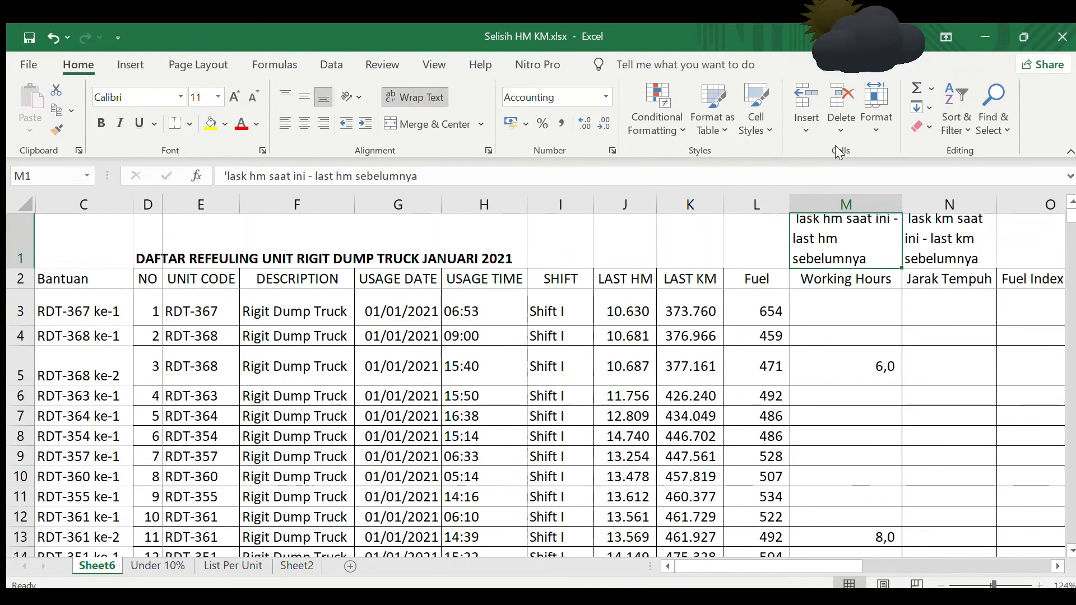
- Compare the Working Hours results in M5, M13 and M17 with their "ke-2" Bantuan labels
{"action": "key", "text": "Down"}
{"action": "key", "text": "Down"}
{"action": "key", "text": "Down"}
{"action": "key", "text": "Down"}
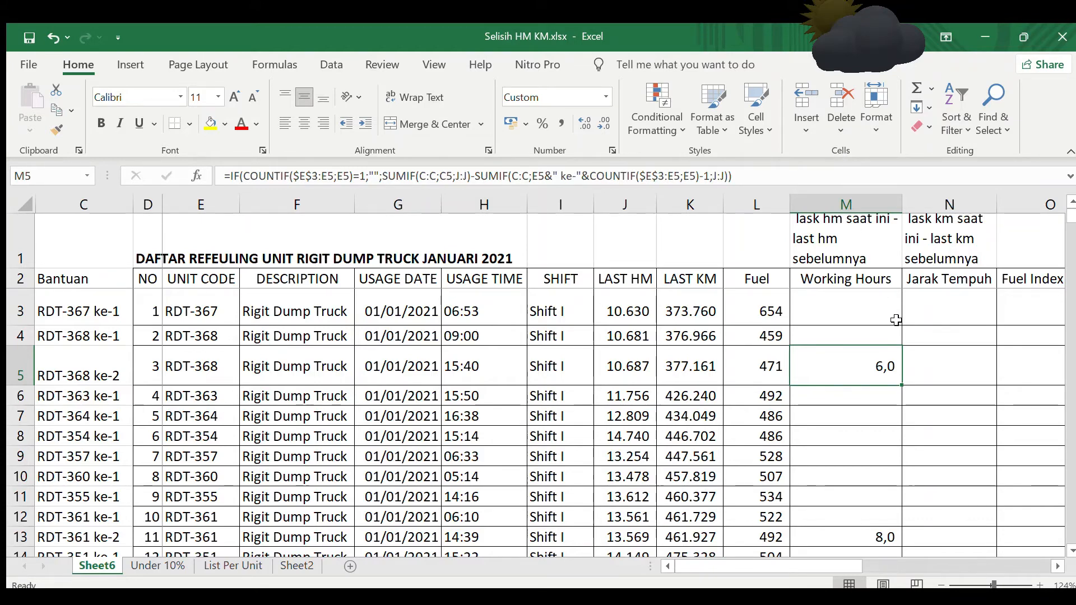
{"action": "left_click", "coordinate": [873, 533]}
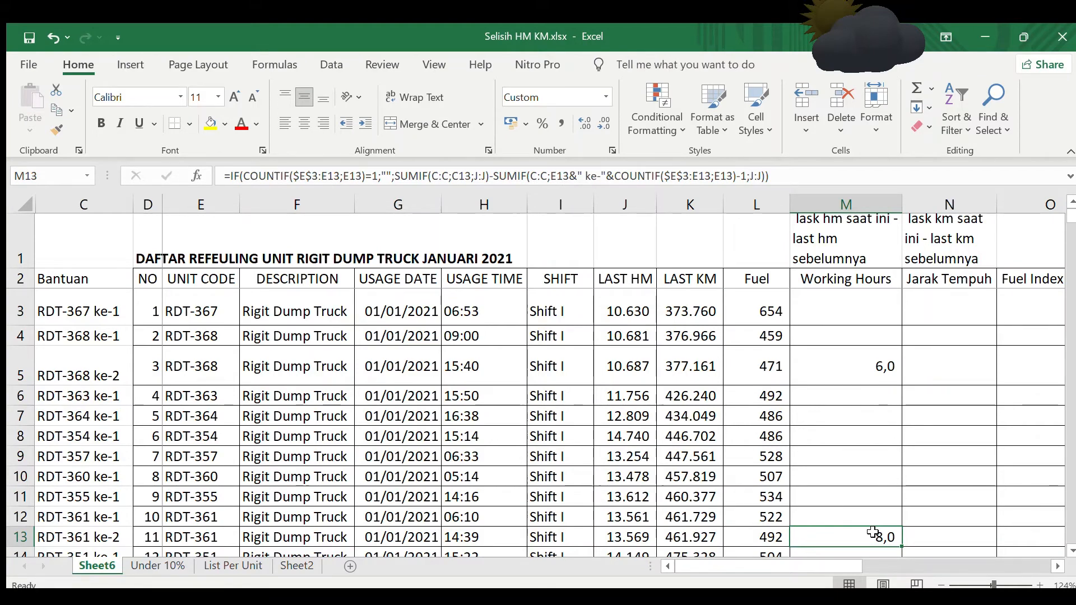
{"action": "key", "text": "Down"}
{"action": "key", "text": "Down"}
{"action": "key", "text": "Down"}
{"action": "key", "text": "Down"}
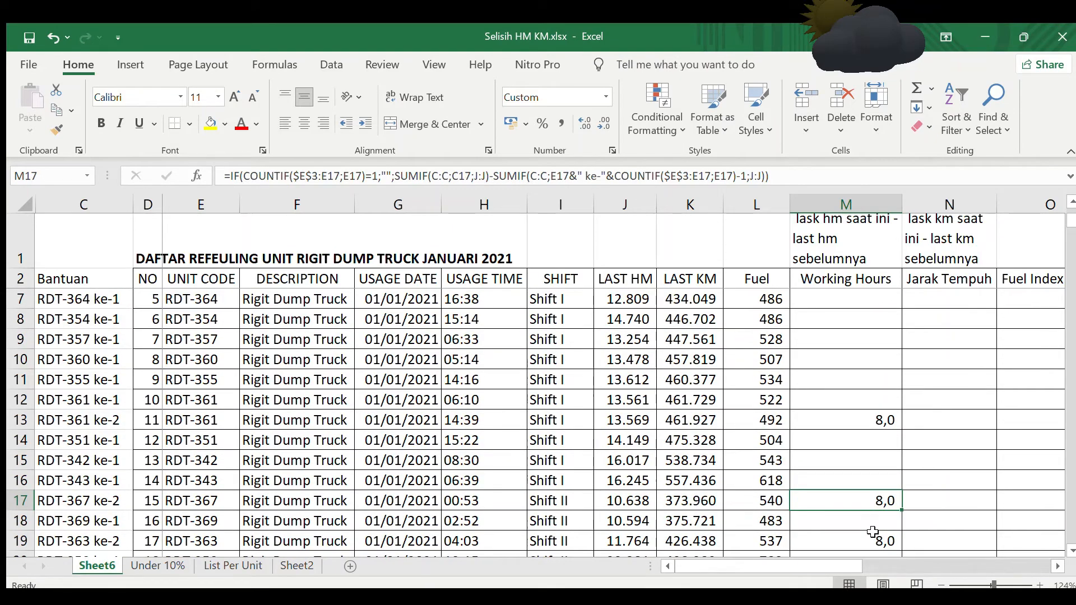
{"action": "key", "text": "Down"}
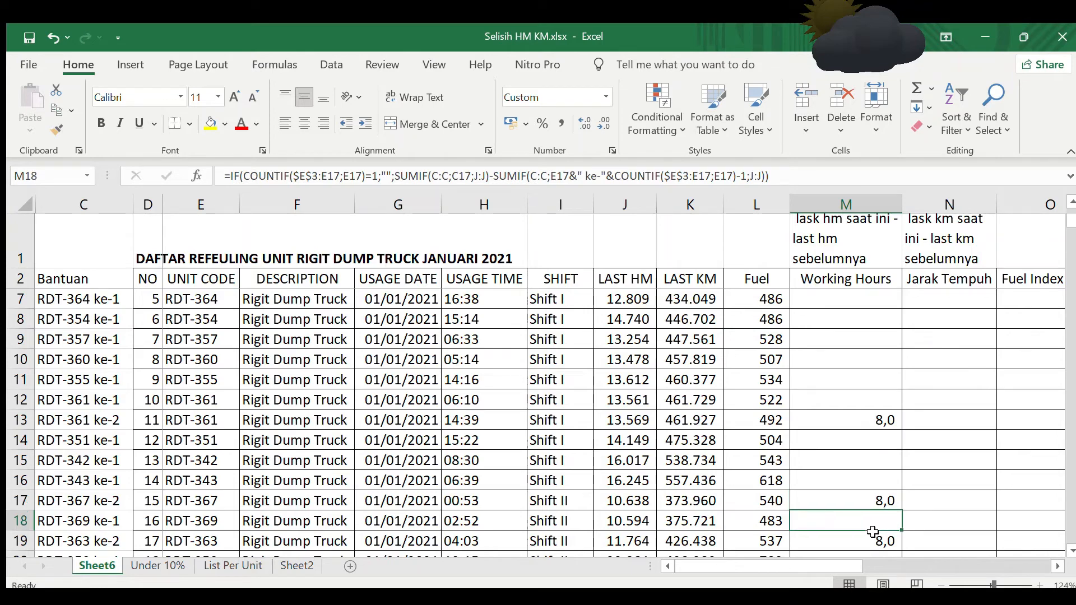
- Examine the Working Hours formulas in the first records, M3 to M5, against each unit's refueling number
{"action": "key", "text": "Up"}
{"action": "key", "text": "ctrl+Up"}
{"action": "key", "text": "Down"}
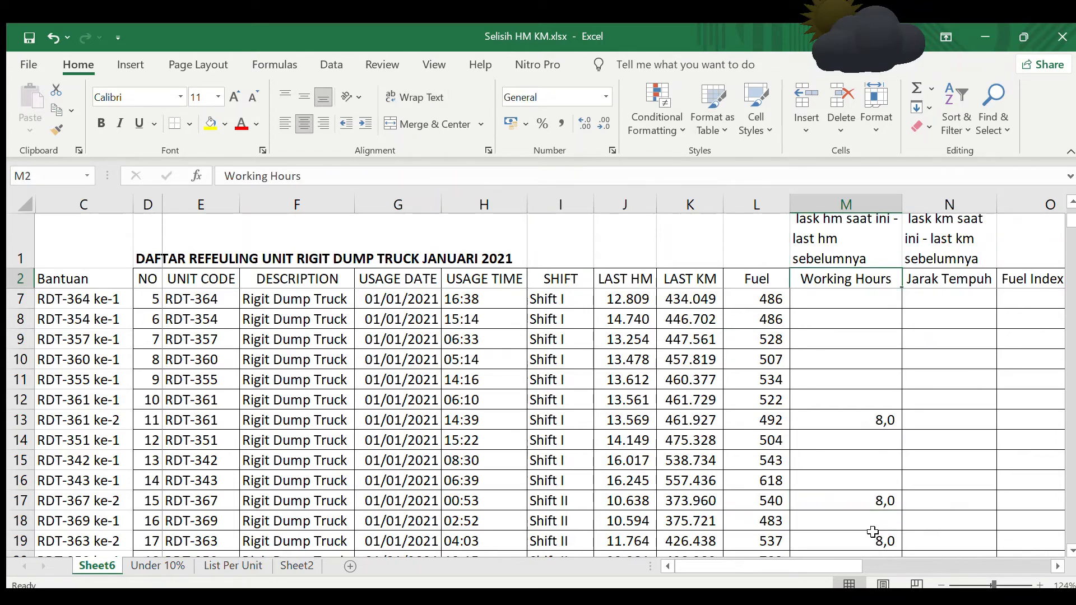
{"action": "key", "text": "Down"}
{"action": "key", "text": "Down"}
{"action": "key", "text": "Down"}
{"action": "key", "text": "Down"}
{"action": "key", "text": "Up"}
{"action": "key", "text": "Up"}
{"action": "key", "text": "Up"}
{"action": "key", "text": "Up"}
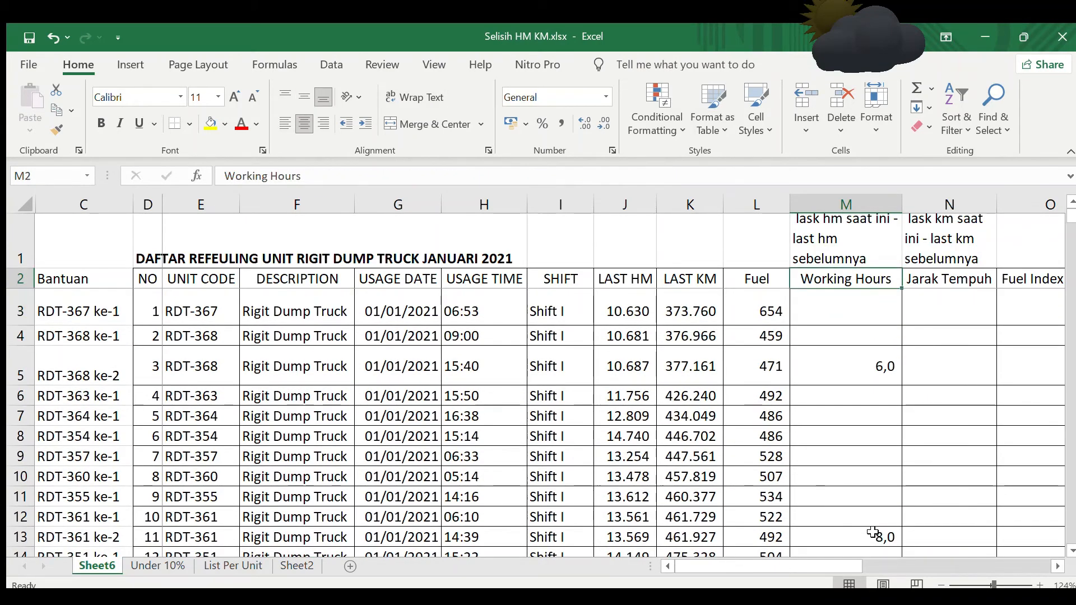
{"action": "key", "text": "Down"}
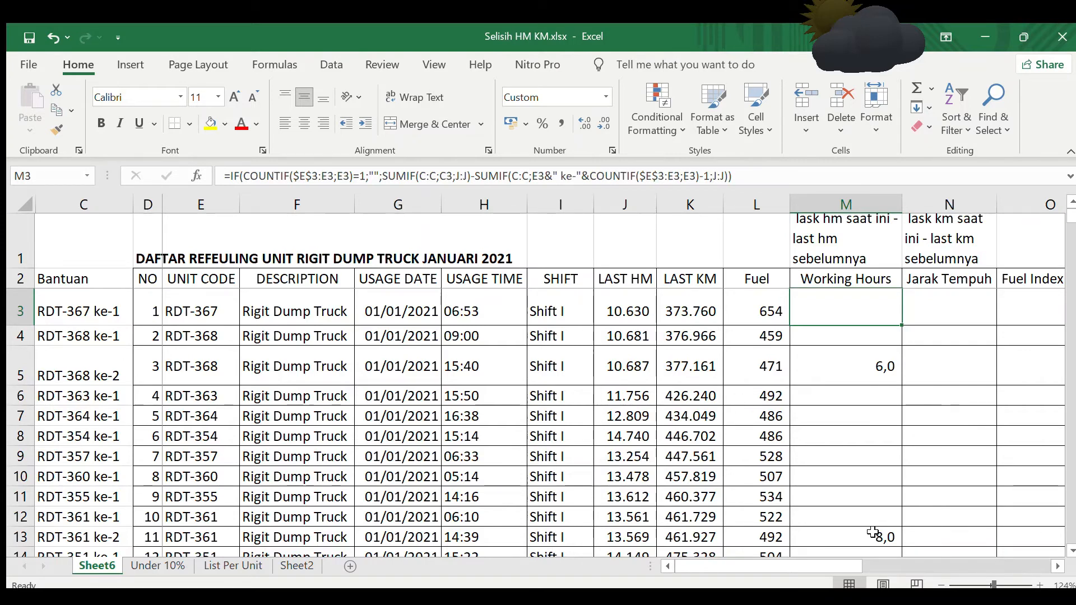
{"action": "key", "text": "Down"}
{"action": "key", "text": "Down"}
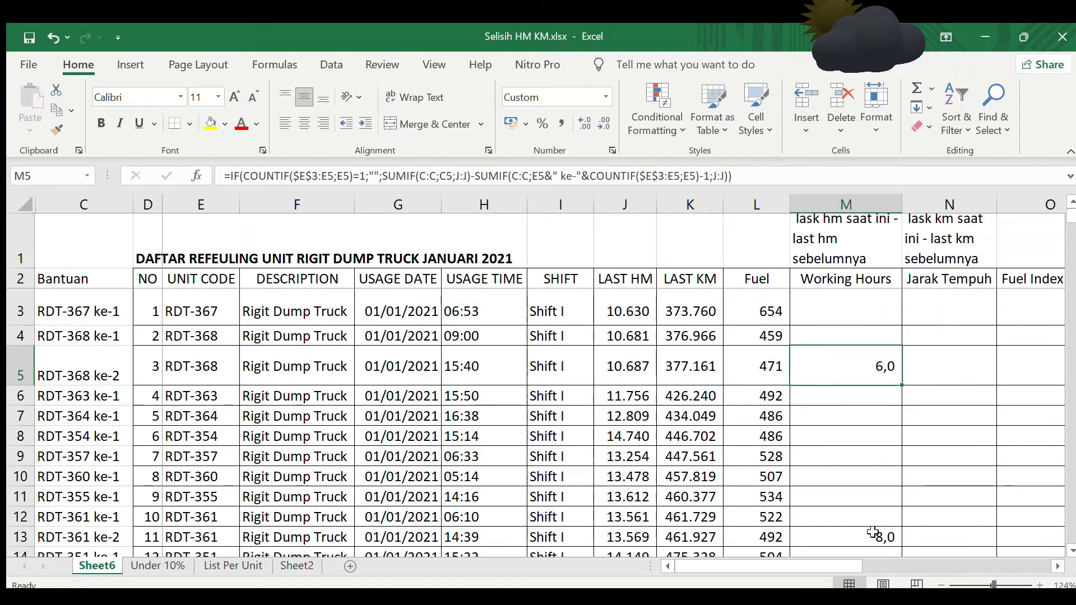
{"action": "key", "text": "Up"}
{"action": "key", "text": "Up"}
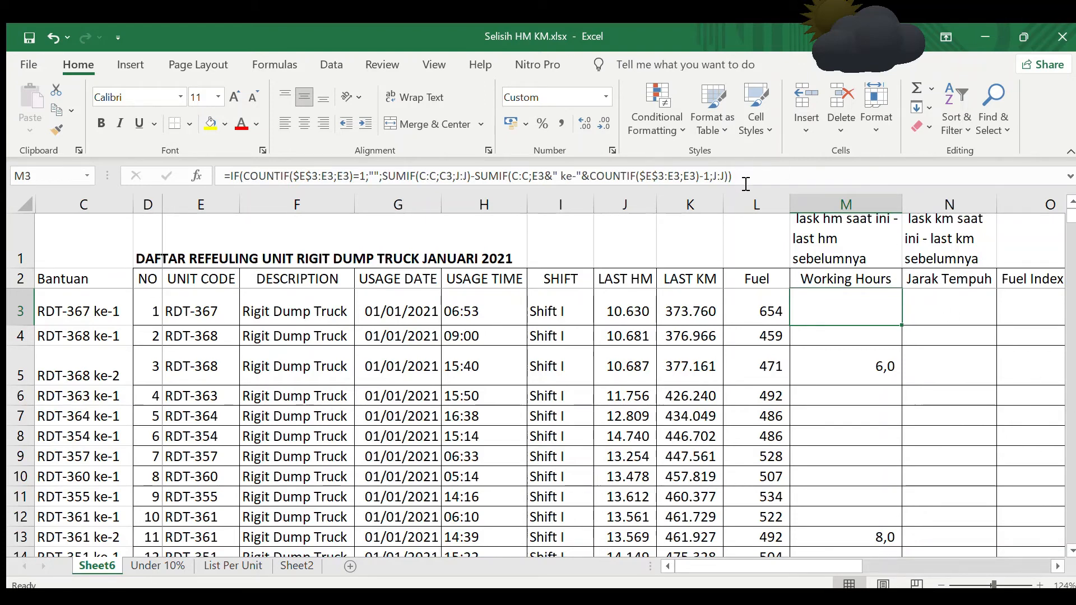
- Copy the formula text of M3 into cell N3 of the Jarak Tempuh column with its references intact
{"action": "left_click_drag", "start_coordinate": [745, 178], "coordinate": [78, 177]}
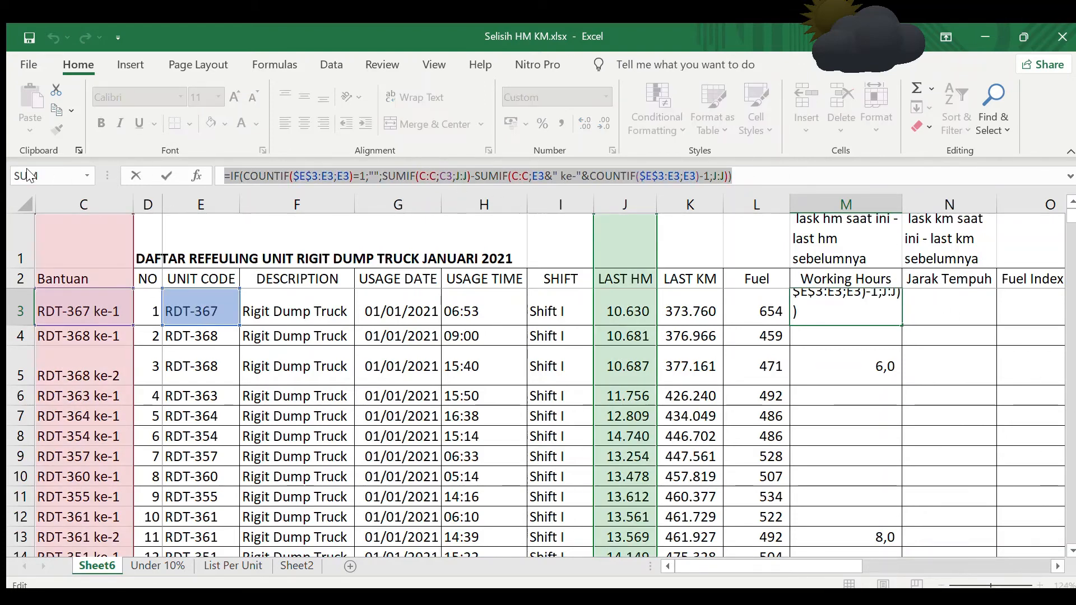
{"action": "key", "text": "ctrl+c"}
{"action": "key", "text": "Escape"}
{"action": "key", "text": "Right"}
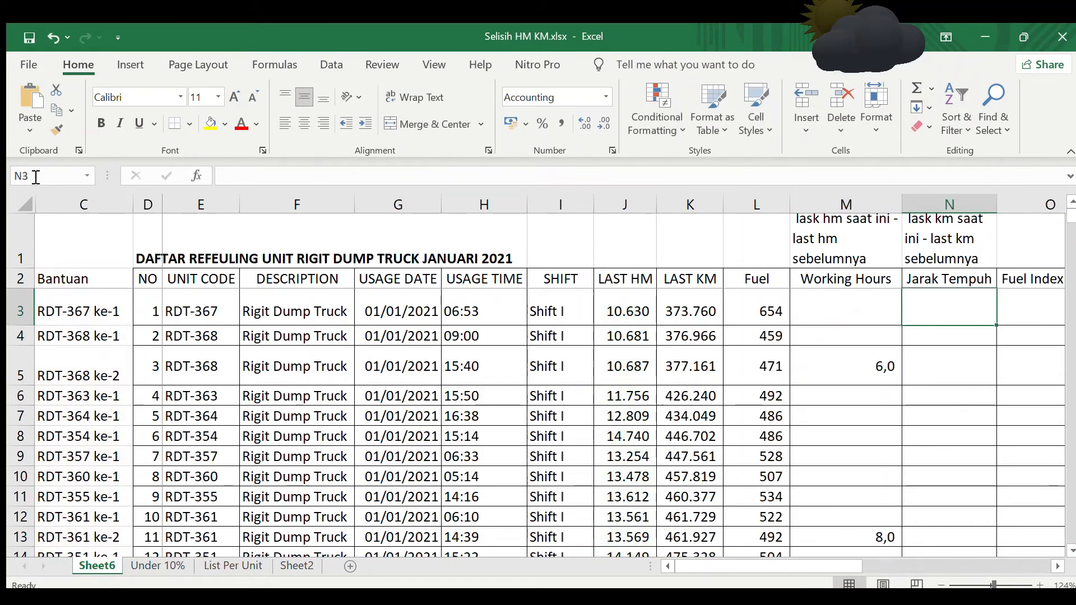
{"action": "left_click", "coordinate": [239, 175]}
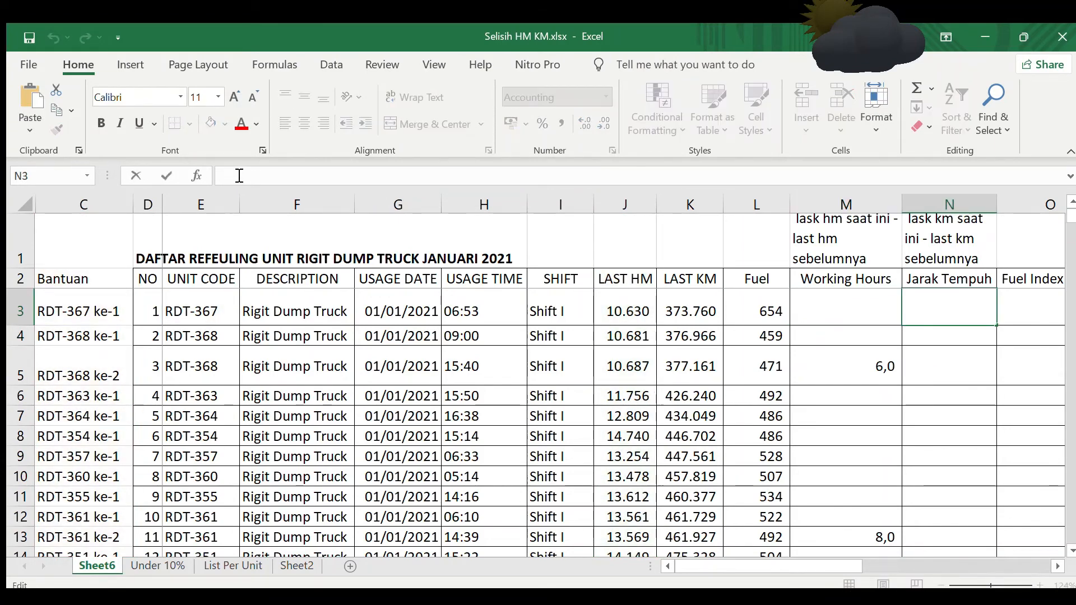
{"action": "key", "text": "ctrl+v"}
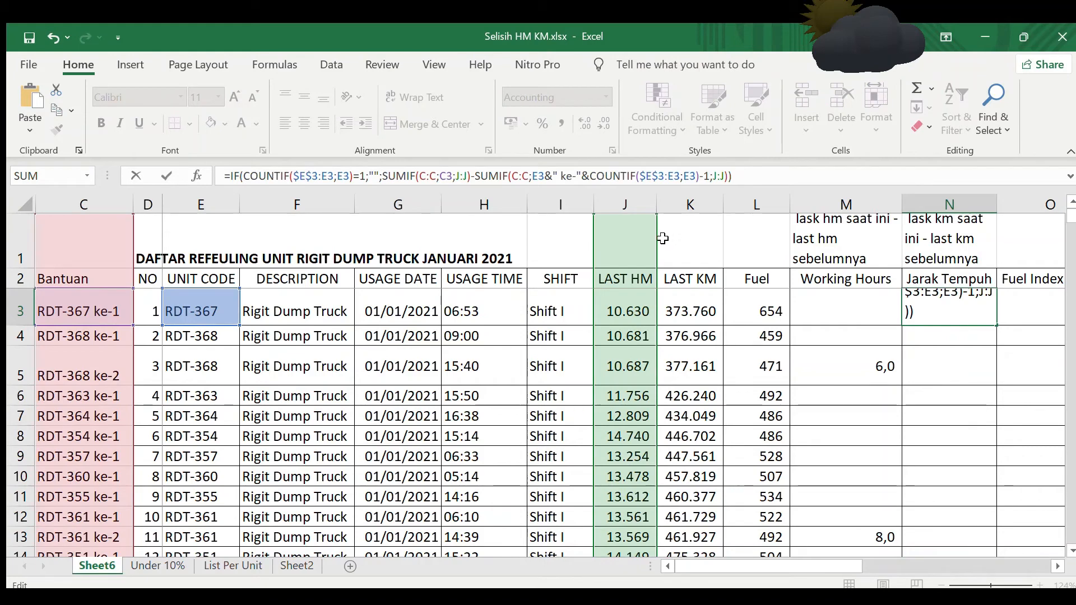
- Change both SUMIF sum ranges in the N3 formula to the LAST KM column, K:K, and enter the formula
{"action": "left_click_drag", "start_coordinate": [650, 234], "coordinate": [685, 243]}
{"action": "left_click_drag", "start_coordinate": [595, 246], "coordinate": [680, 237]}
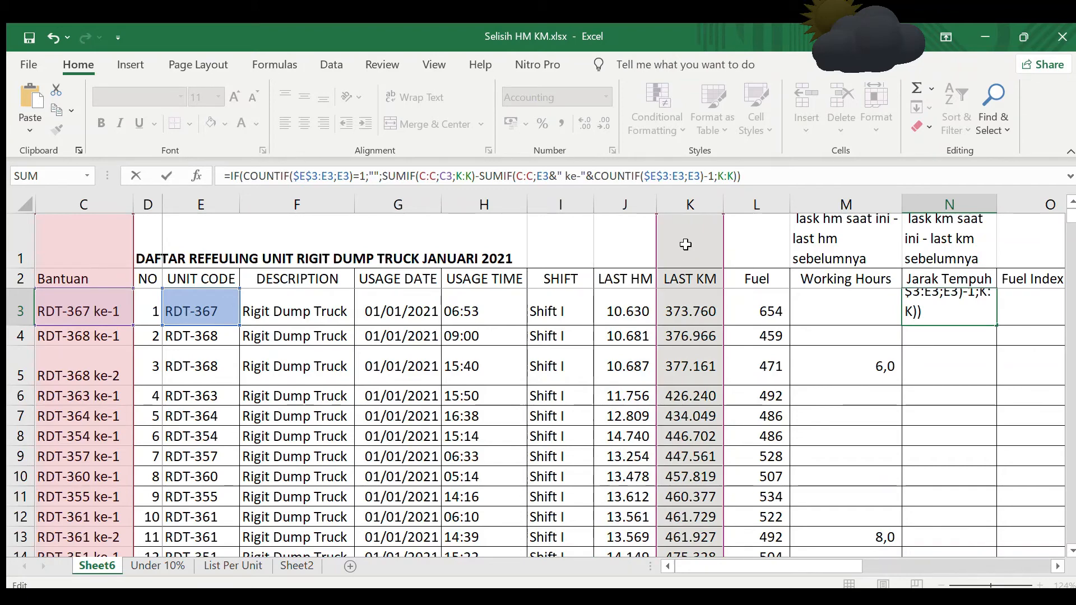
{"action": "key", "text": "ctrl+Return"}
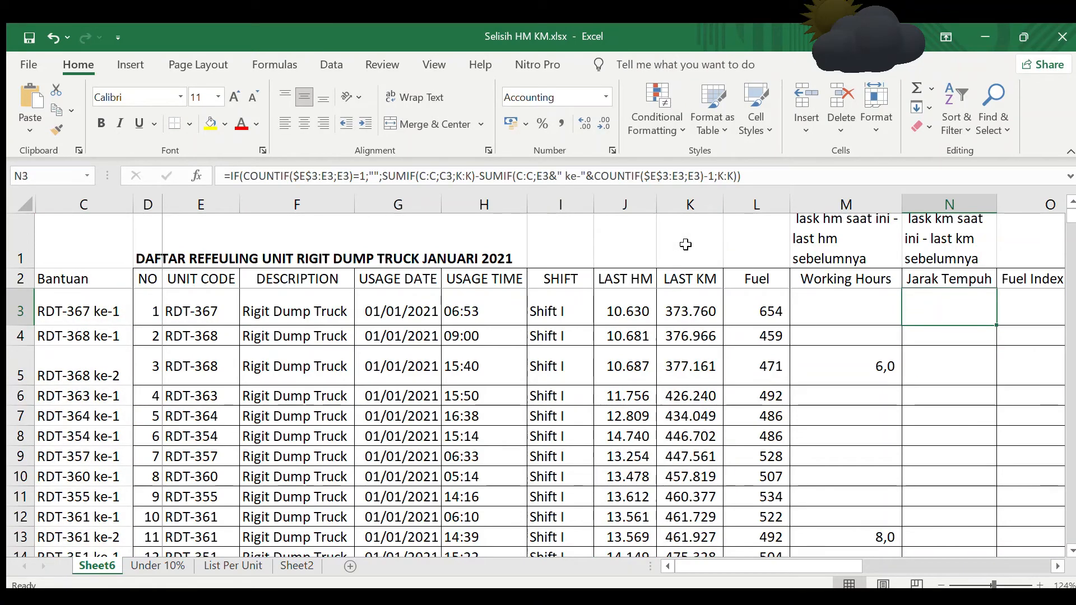
- Copy the N3 formula down the Jarak Tempuh column through the last record in row 294
{"action": "key", "text": "ctrl+c"}
{"action": "key", "text": "Left"}
{"action": "key", "text": "ctrl+Down"}
{"action": "key", "text": "Right"}
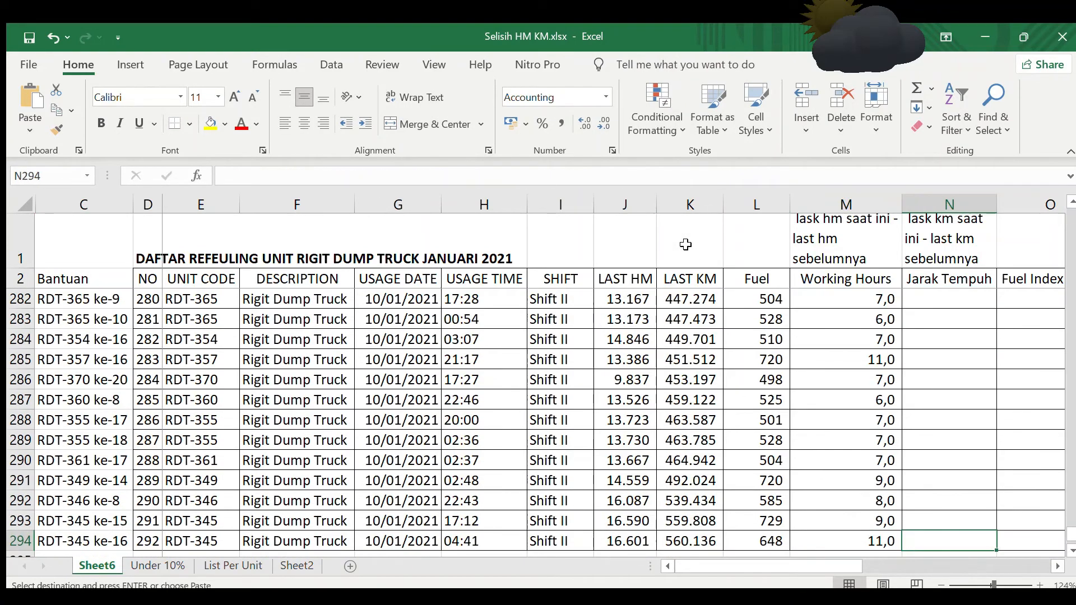
{"action": "key", "text": "ctrl+shift+Up"}
{"action": "key", "text": "Return"}
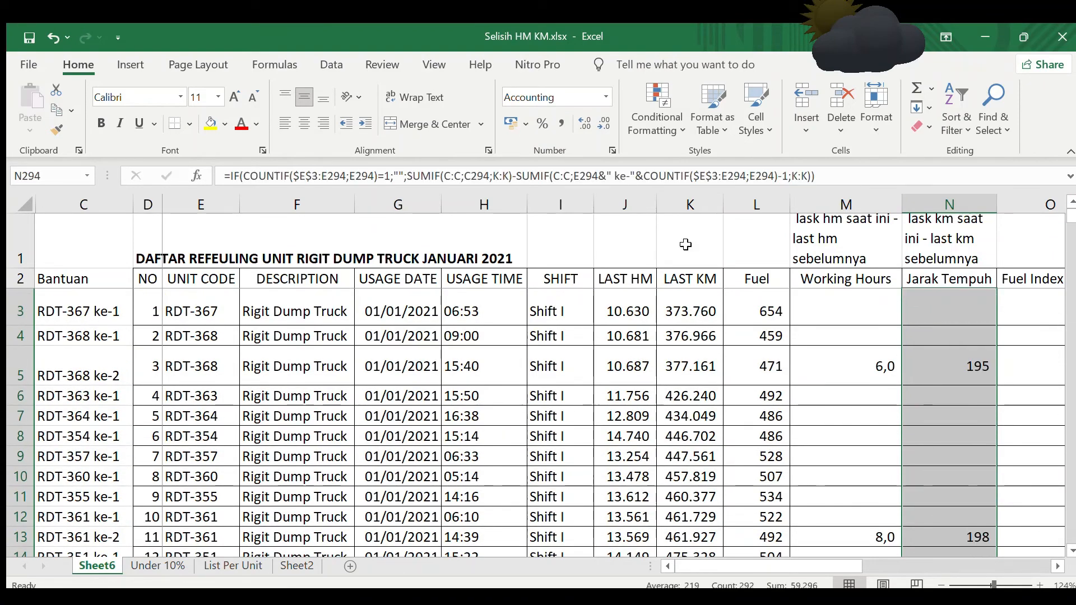
- Examine the Jarak Tempuh results in the last records, rows 288 to 294, and in the first records up to row 5
{"action": "key", "text": "Down"}
{"action": "key", "text": "Up"}
{"action": "key", "text": "Up"}
{"action": "key", "text": "Up"}
{"action": "key", "text": "Up"}
{"action": "key", "text": "Up"}
{"action": "key", "text": "Up"}
{"action": "key", "text": "Up"}
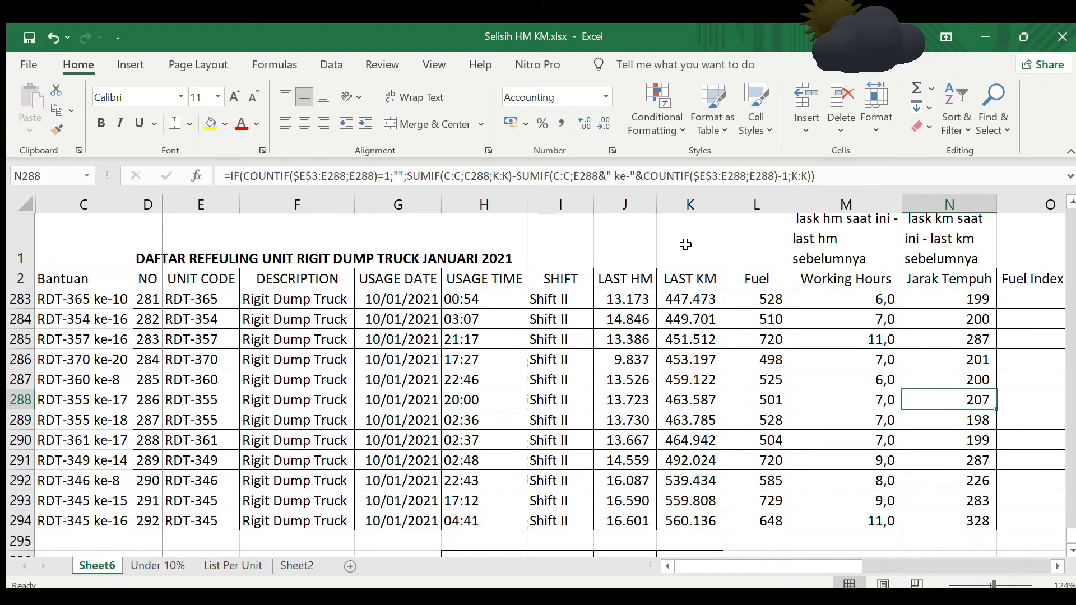
{"action": "key", "text": "ctrl+Up"}
{"action": "key", "text": "Down"}
{"action": "key", "text": "Down"}
{"action": "key", "text": "Down"}
{"action": "key", "text": "Down"}
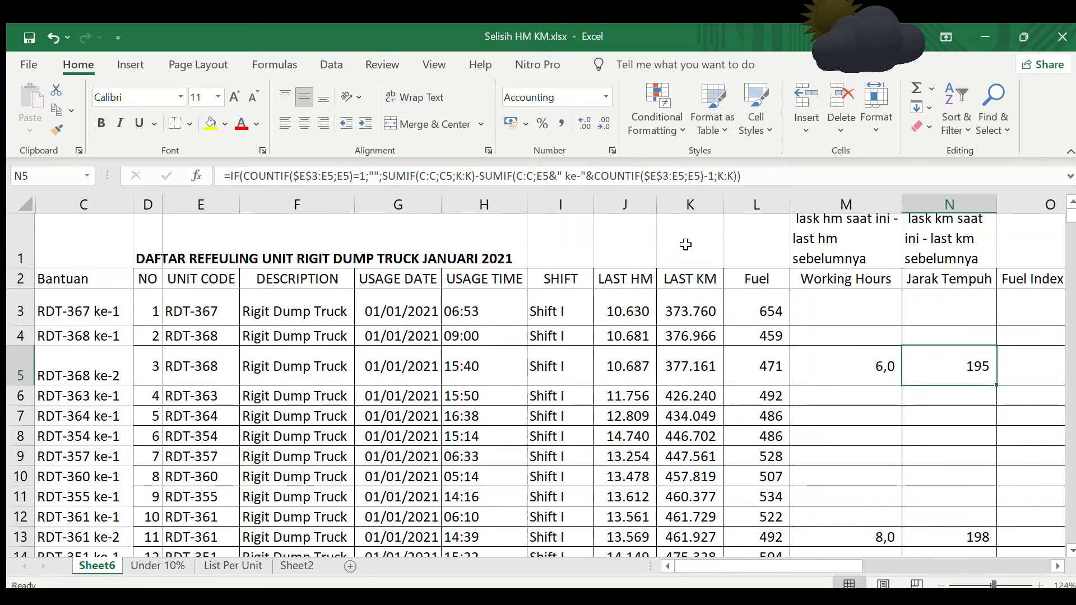
- Compare the M3 and N3 formulas and inspect the ranges that N3 references
{"action": "key", "text": "Down"}
{"action": "key", "text": "Up"}
{"action": "key", "text": "Up"}
{"action": "key", "text": "Up"}
{"action": "key", "text": "Left"}
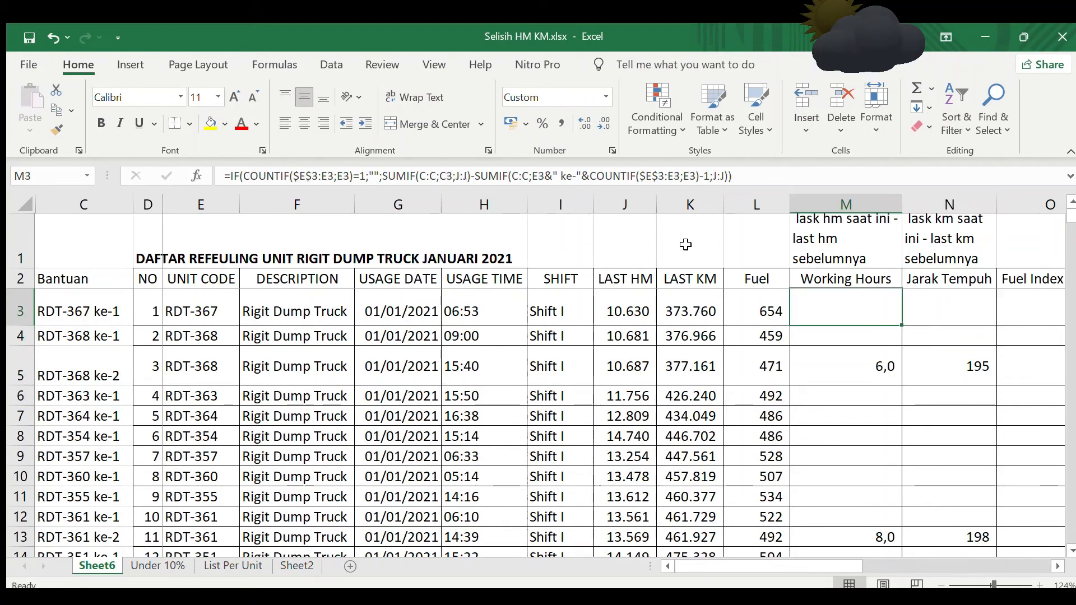
{"action": "key", "text": "Right"}
{"action": "key", "text": "Left"}
{"action": "key", "text": "Right"}
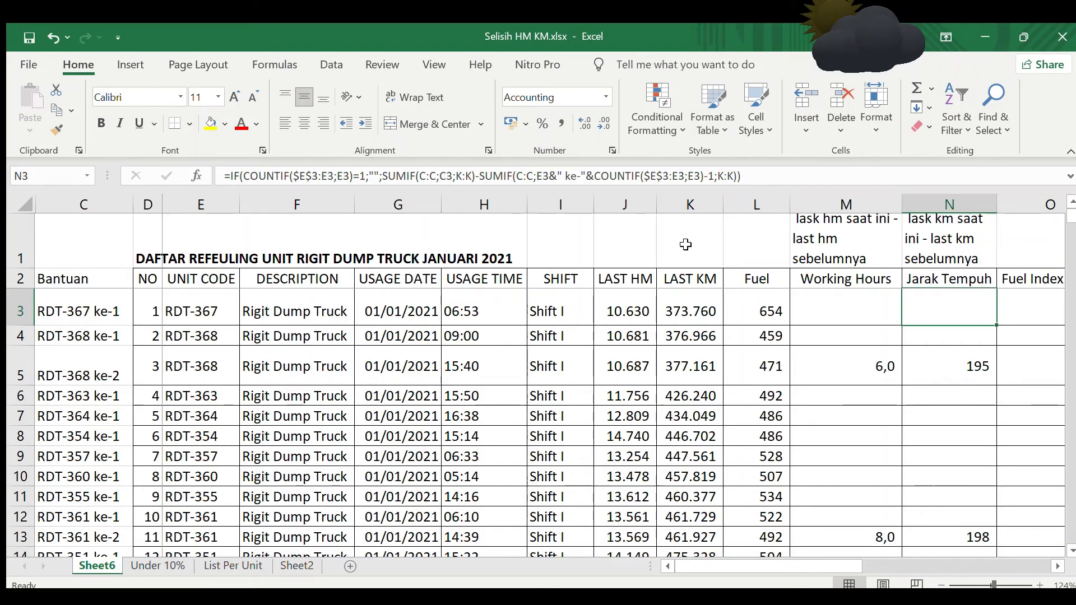
{"action": "left_click", "coordinate": [805, 178]}
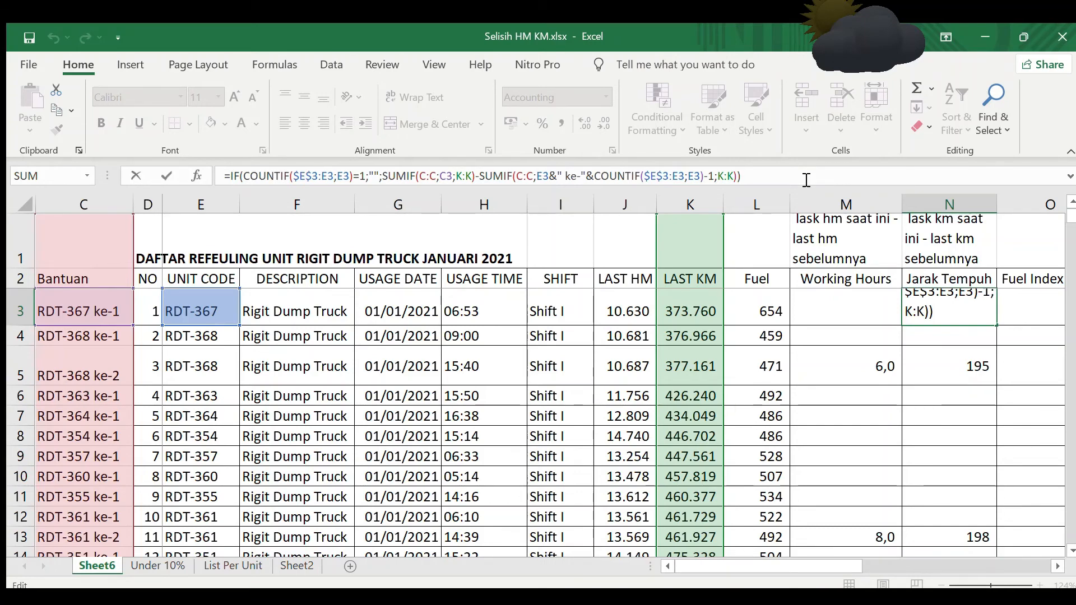
{"action": "key", "text": "Return"}
{"action": "key", "text": "Down"}
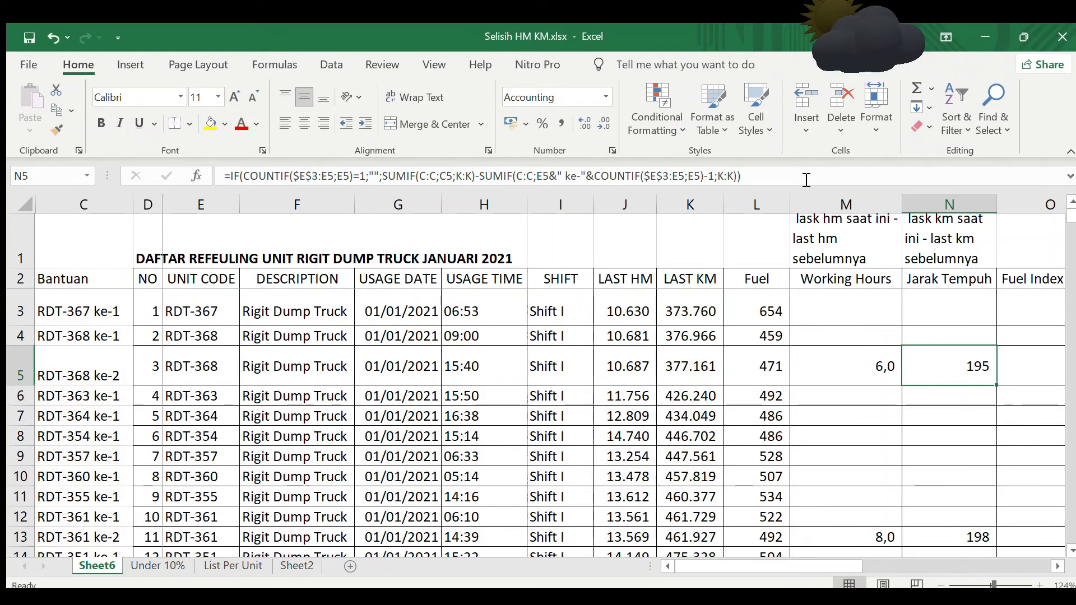
- Check the Working Hours and Jarak Tempuh results from row 5 down to row 13
{"action": "key", "text": "Left"}
{"action": "key", "text": "Right"}
{"action": "key", "text": "Down"}
{"action": "key", "text": "Down"}
{"action": "key", "text": "Down"}
{"action": "key", "text": "Down"}
{"action": "key", "text": "Down"}
{"action": "key", "text": "Down"}
{"action": "key", "text": "Down"}
{"action": "key", "text": "Down"}
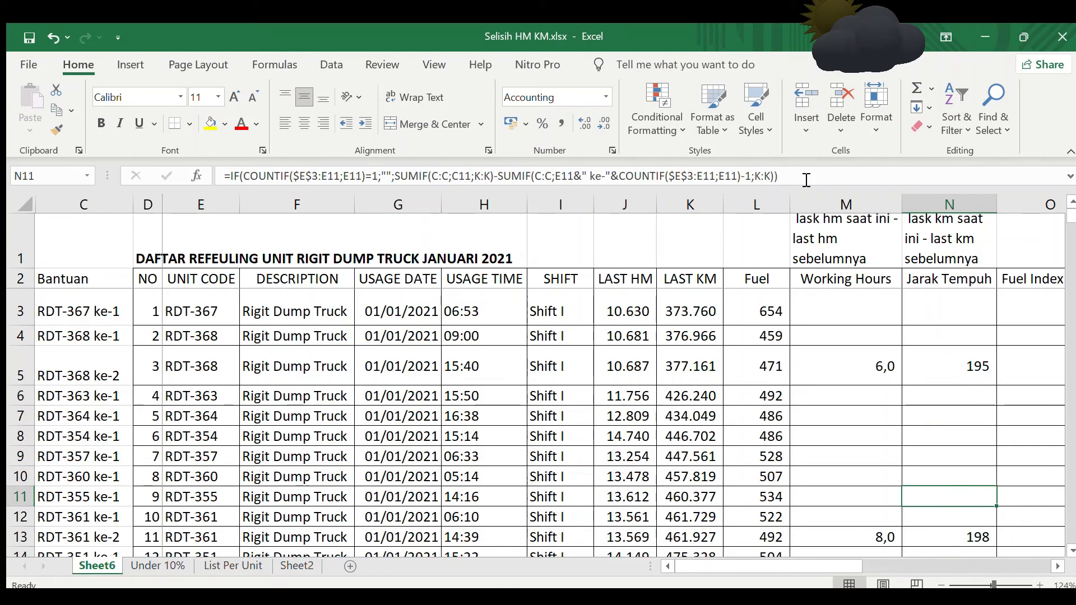
{"action": "key", "text": "Left"}
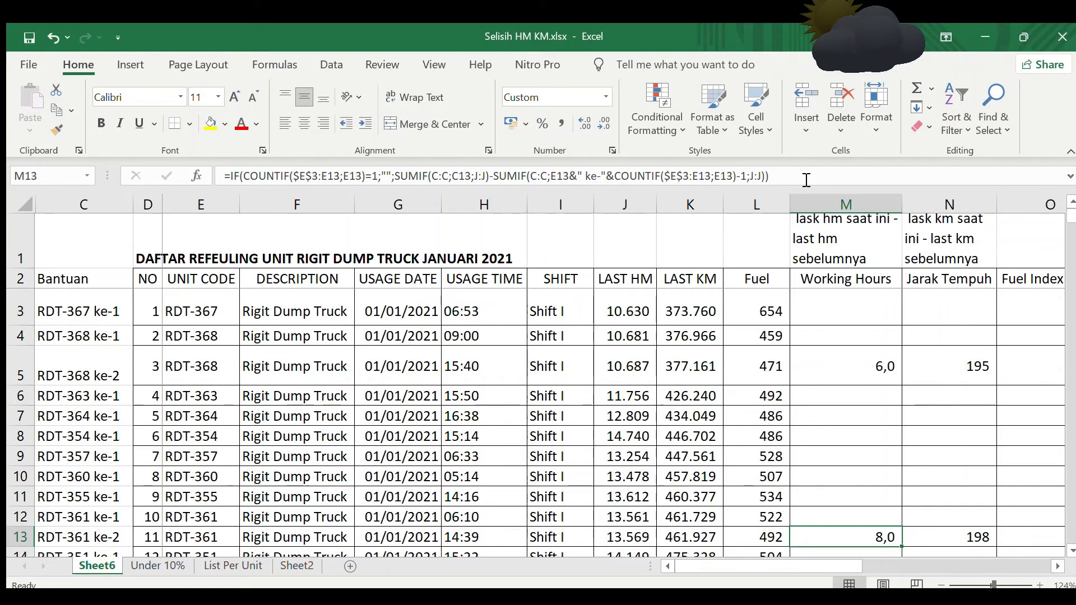
{"action": "key", "text": "Right"}
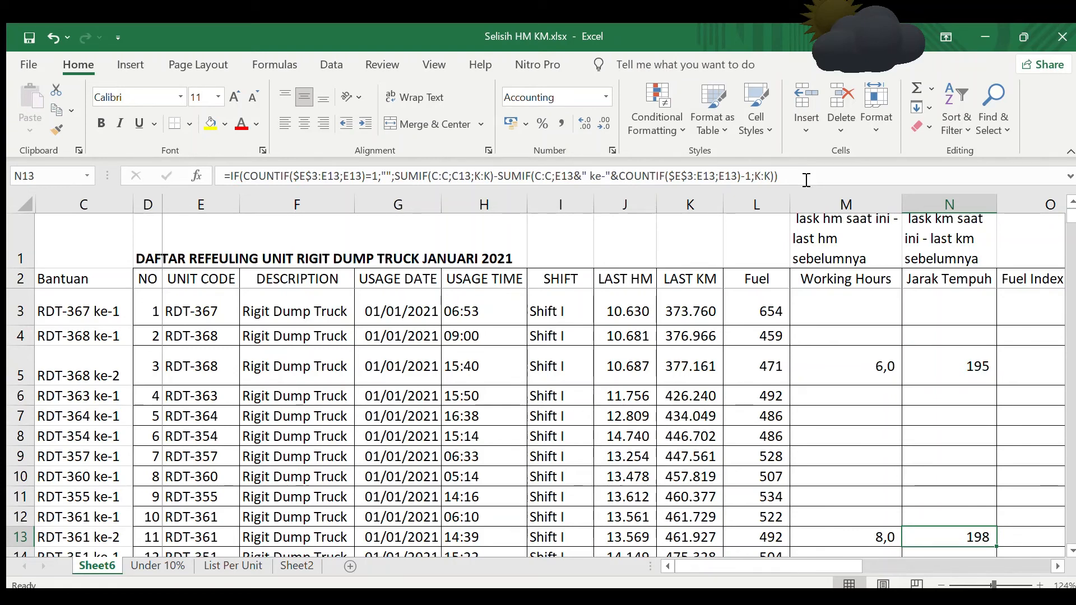
- Compare the "RDT-361 ke-1" and "RDT-361 ke-2" records in rows 12 and 13 for both calculated columns
{"action": "key", "text": "Up"}
{"action": "key", "text": "Up"}
{"action": "key", "text": "Up"}
{"action": "key", "text": "Down"}
{"action": "key", "text": "Down"}
{"action": "key", "text": "Down"}
{"action": "key", "text": "Up"}
{"action": "key", "text": "Left"}
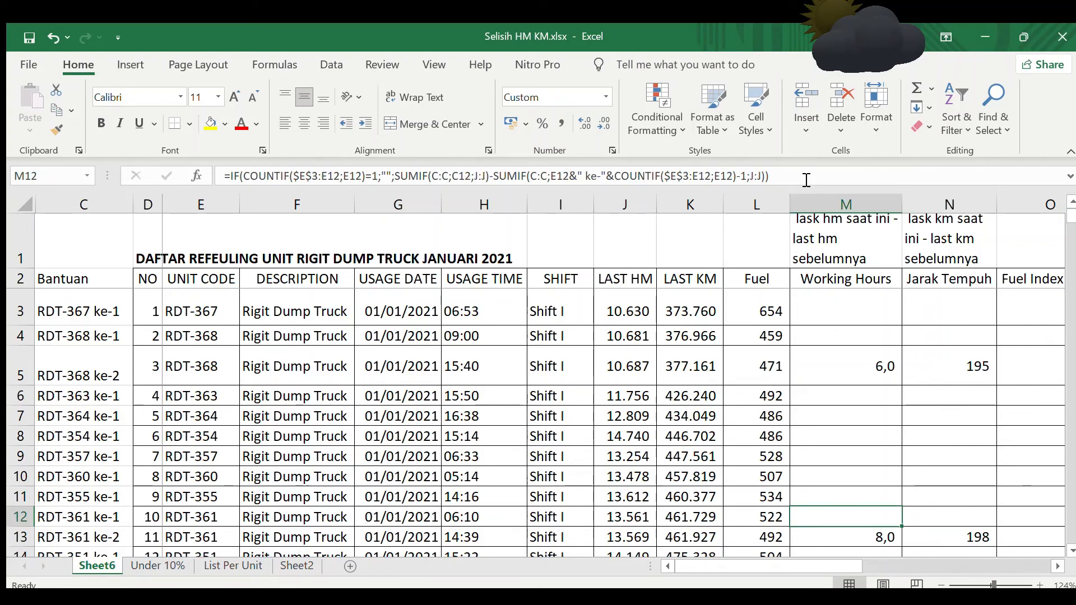
{"action": "key", "text": "Down"}
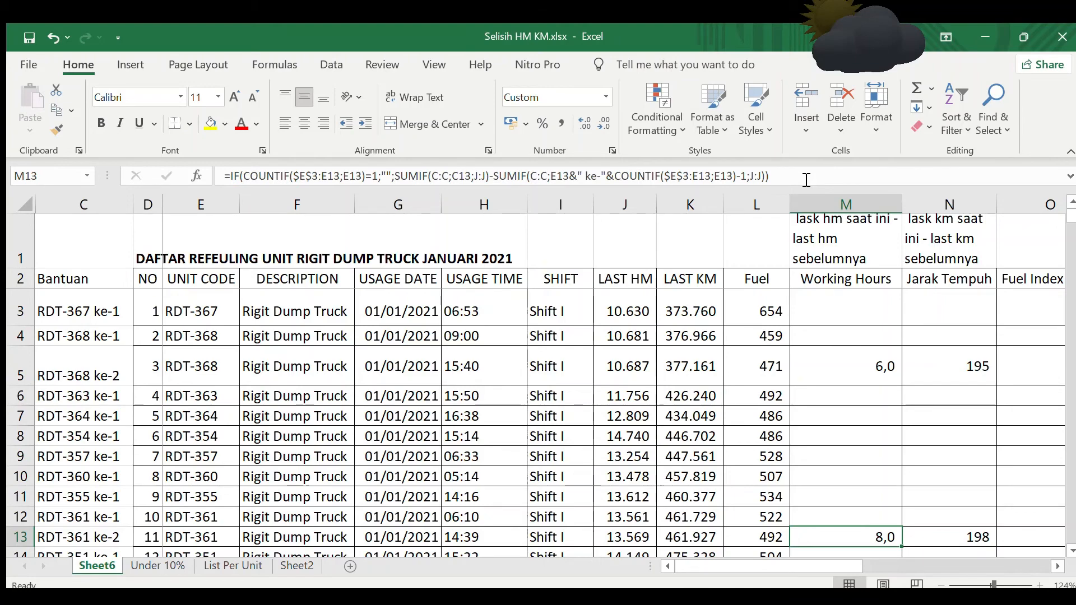
- Review the Working Hours and Jarak Tempuh results in rows 14 to 23 against their Bantuan labels
{"action": "key", "text": "Down"}
{"action": "key", "text": "Down"}
{"action": "key", "text": "Down"}
{"action": "key", "text": "Down"}
{"action": "key", "text": "Down"}
{"action": "key", "text": "Down"}
{"action": "key", "text": "Down"}
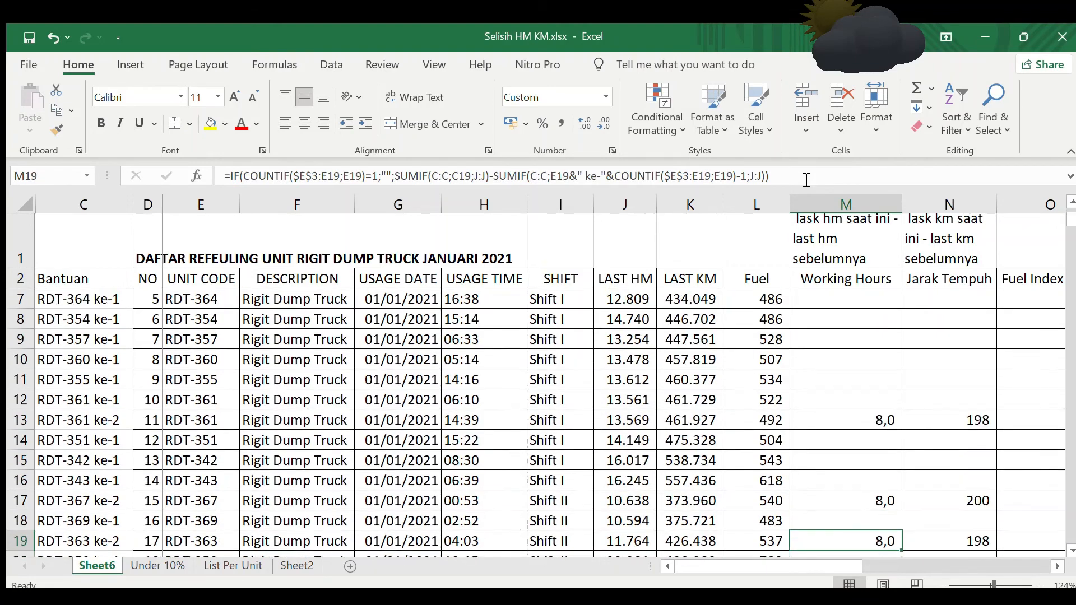
{"action": "key", "text": "Down"}
{"action": "key", "text": "Down"}
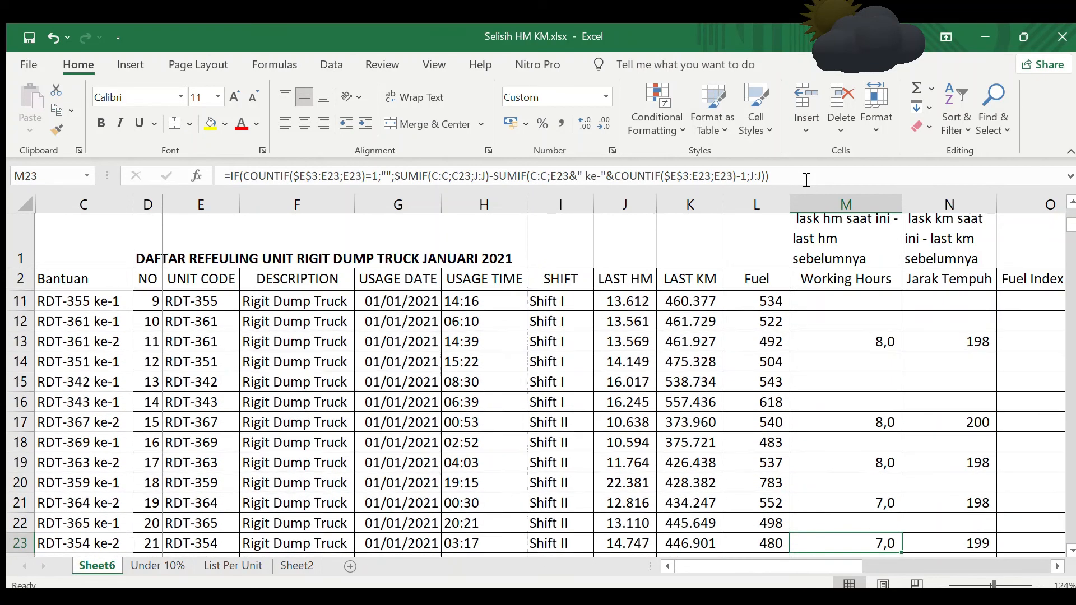
{"action": "key", "text": "Up"}
{"action": "key", "text": "Up"}
{"action": "key", "text": "Up"}
{"action": "key", "text": "Up"}
{"action": "key", "text": "Up"}
{"action": "key", "text": "Up"}
{"action": "key", "text": "Up"}
{"action": "key", "text": "Down"}
{"action": "key", "text": "Down"}
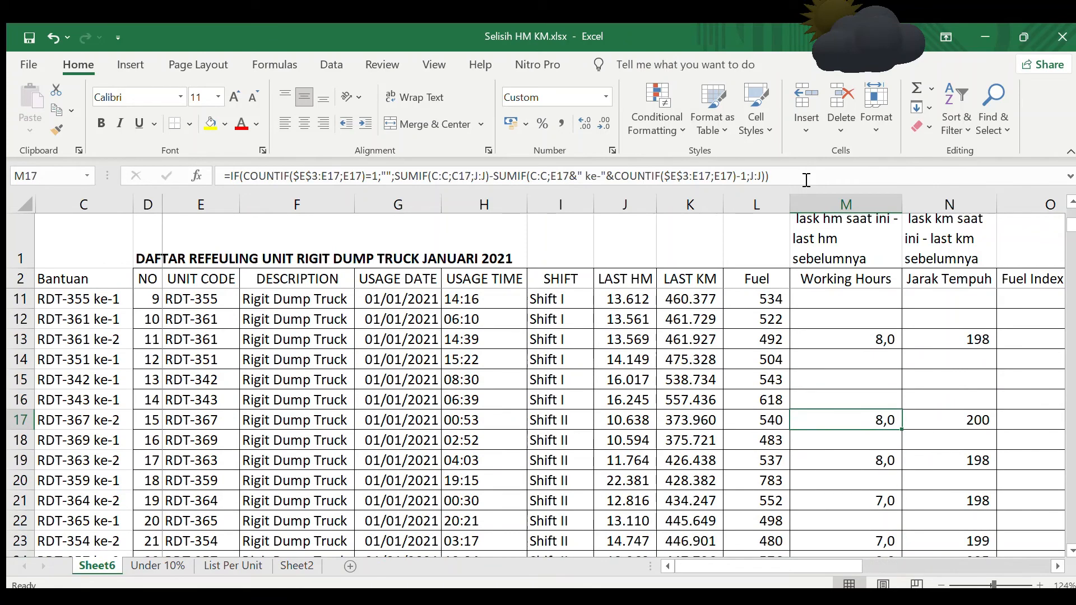
- Recheck the Working Hours formulas in rows 17 to 19 and return to the column's header note in M1
{"action": "key", "text": "Right"}
{"action": "key", "text": "Down"}
{"action": "key", "text": "Down"}
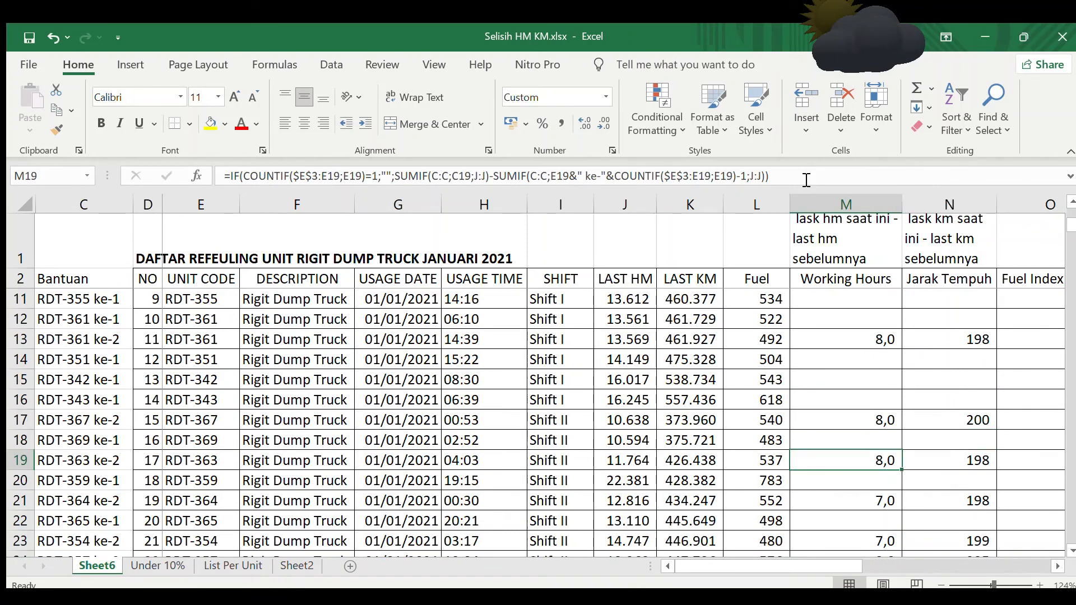
{"action": "key", "text": "Up"}
{"action": "key", "text": "Left"}
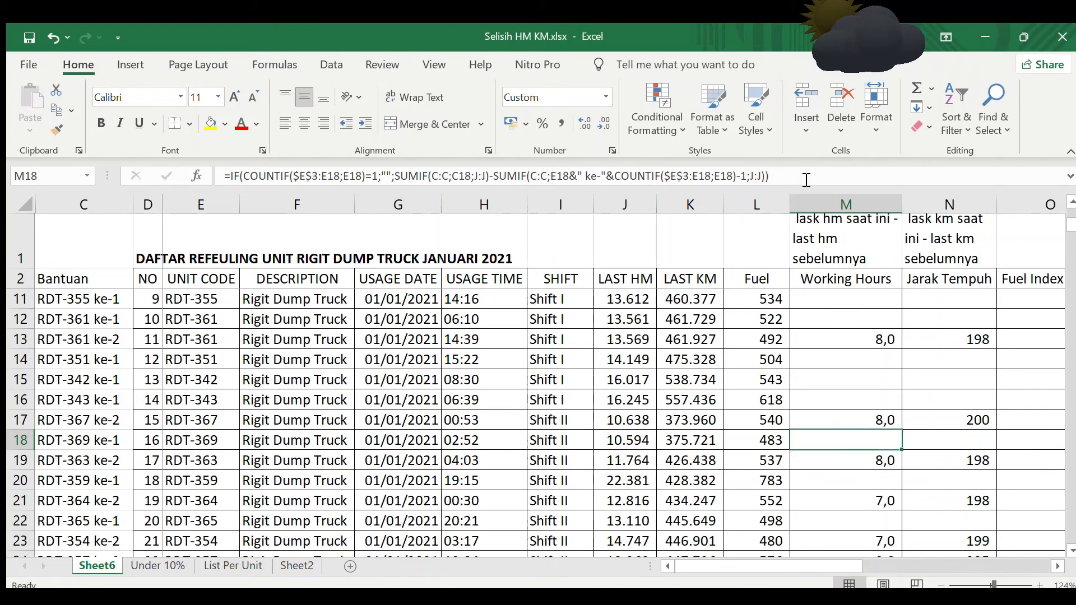
{"action": "key", "text": "Up"}
{"action": "key", "text": "ctrl+Up"}
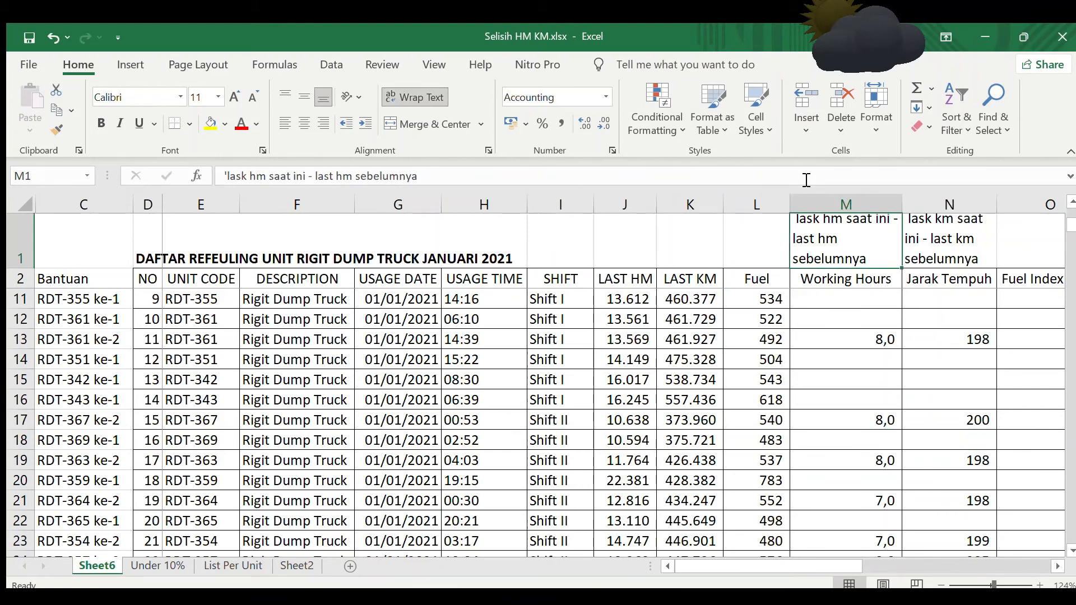
- Examine the Jarak Tempuh formulas and results from the first records down to row 20
{"action": "key", "text": "Down"}
{"action": "key", "text": "Down"}
{"action": "key", "text": "Down"}
{"action": "key", "text": "Down"}
{"action": "key", "text": "Right"}
{"action": "key", "text": "Down"}
{"action": "key", "text": "Down"}
{"action": "key", "text": "Down"}
{"action": "key", "text": "Down"}
{"action": "key", "text": "Down"}
{"action": "key", "text": "Down"}
{"action": "key", "text": "Down"}
{"action": "key", "text": "Down"}
{"action": "key", "text": "Down"}
{"action": "key", "text": "Down"}
{"action": "key", "text": "Down"}
{"action": "key", "text": "Down"}
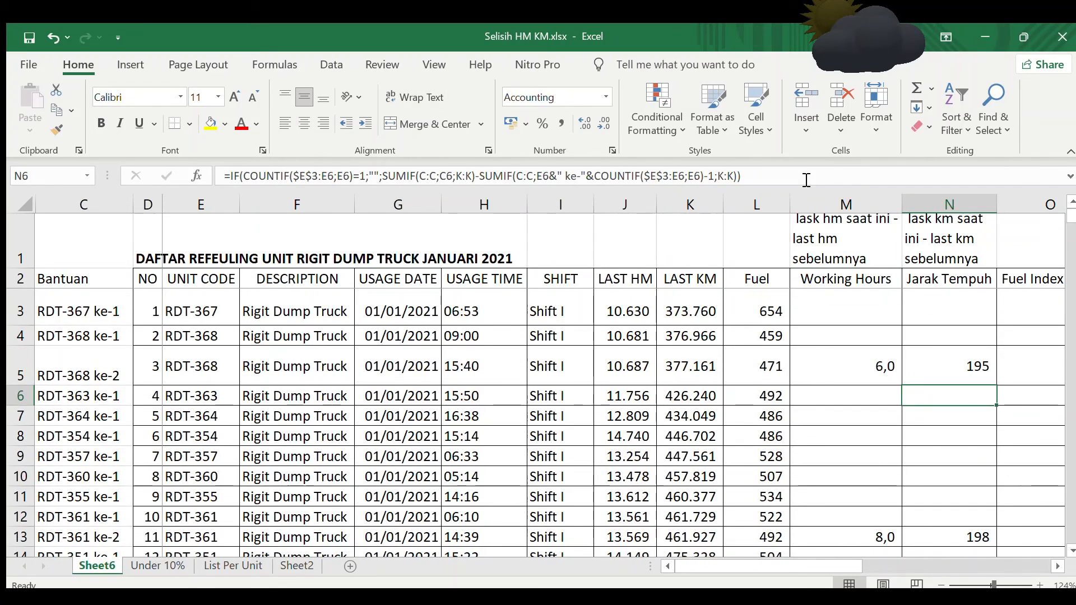
{"action": "key", "text": "Down"}
{"action": "key", "text": "Down"}
{"action": "key", "text": "Down"}
{"action": "key", "text": "Down"}
{"action": "key", "text": "Down"}
{"action": "key", "text": "Down"}
{"action": "key", "text": "Down"}
{"action": "key", "text": "Down"}
{"action": "key", "text": "Down"}
{"action": "key", "text": "Down"}
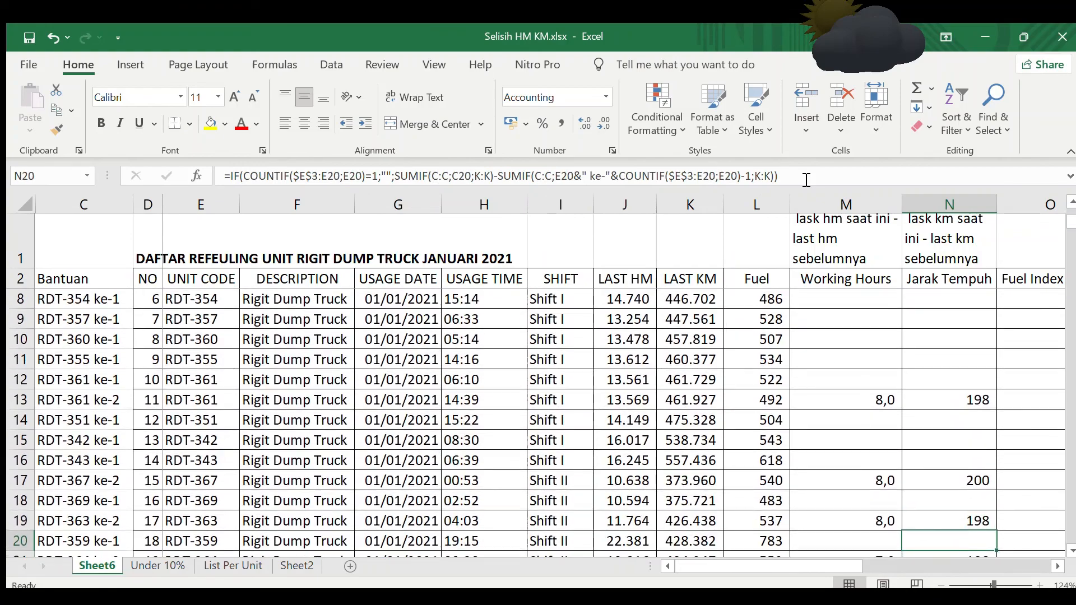
- Review the Working Hours and Jarak Tempuh results in rows 21 to 40 against their Bantuan labels
{"action": "key", "text": "Down"}
{"action": "key", "text": "Down"}
{"action": "key", "text": "Down"}
{"action": "key", "text": "Down"}
{"action": "key", "text": "Down"}
{"action": "key", "text": "Down"}
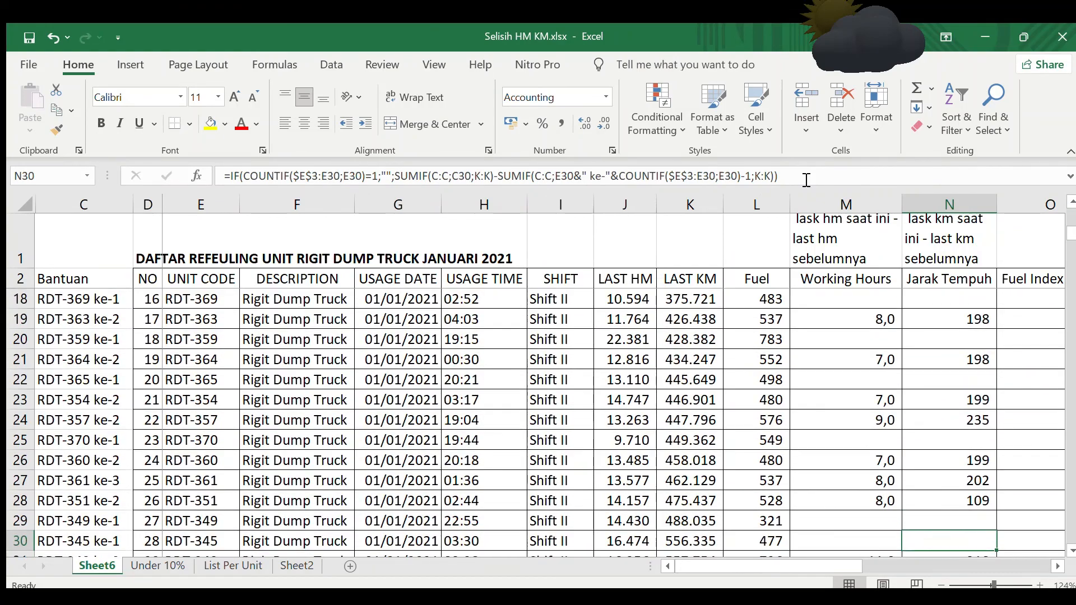
{"action": "key", "text": "Down"}
{"action": "key", "text": "Down"}
{"action": "key", "text": "Down"}
{"action": "key", "text": "Down"}
{"action": "key", "text": "Down"}
{"action": "key", "text": "Down"}
{"action": "key", "text": "Down"}
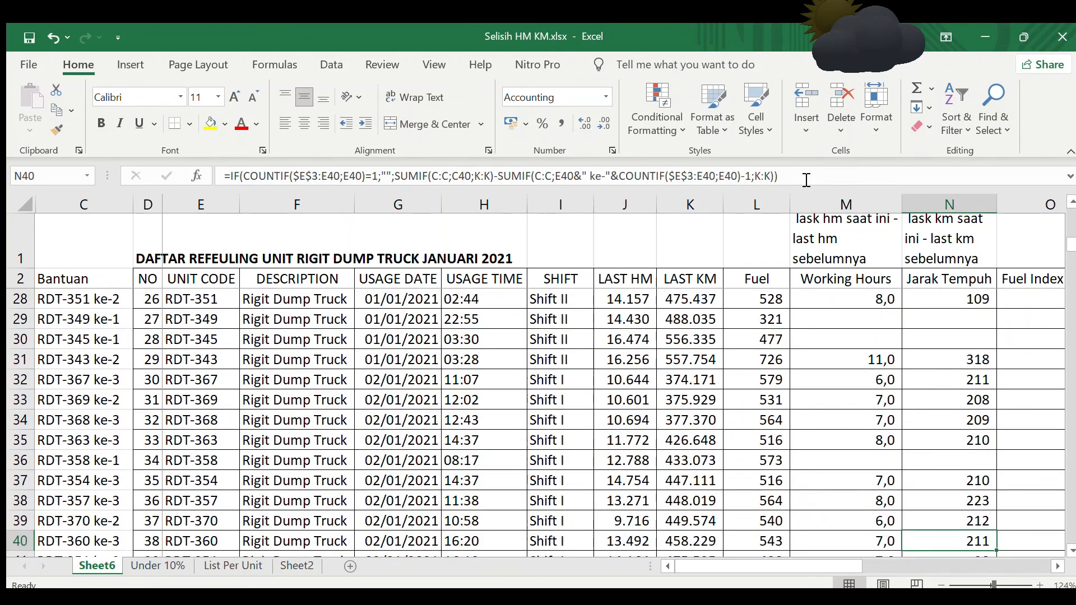
- Check the calculated hours and distances for the repeat refuelings in rows 41 to 52
{"action": "key", "text": "Down"}
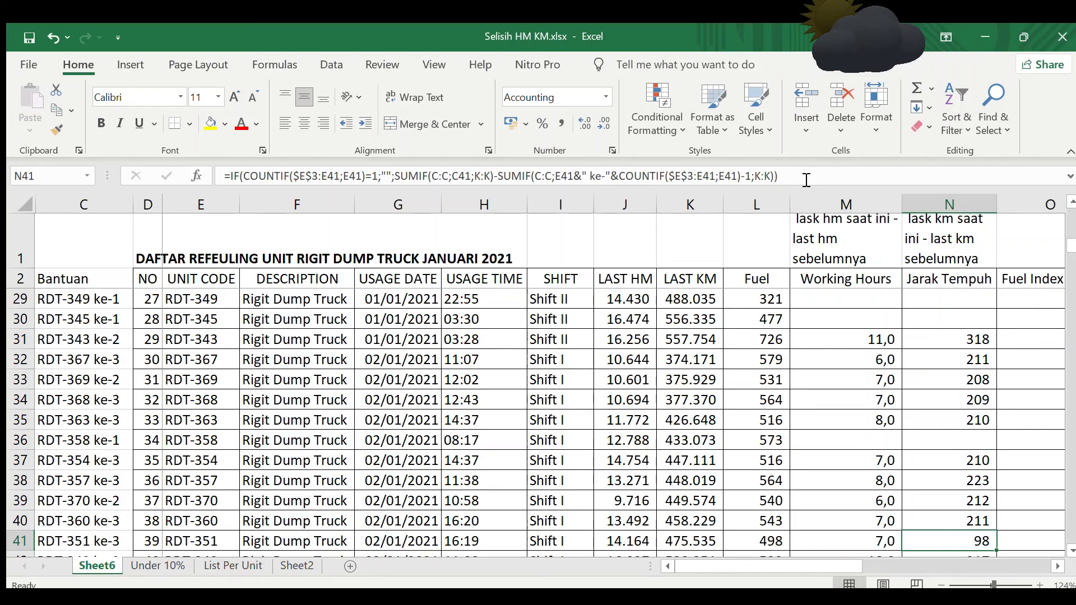
{"action": "key", "text": "Down"}
{"action": "key", "text": "Down"}
{"action": "key", "text": "Down"}
{"action": "key", "text": "Down"}
{"action": "key", "text": "Down"}
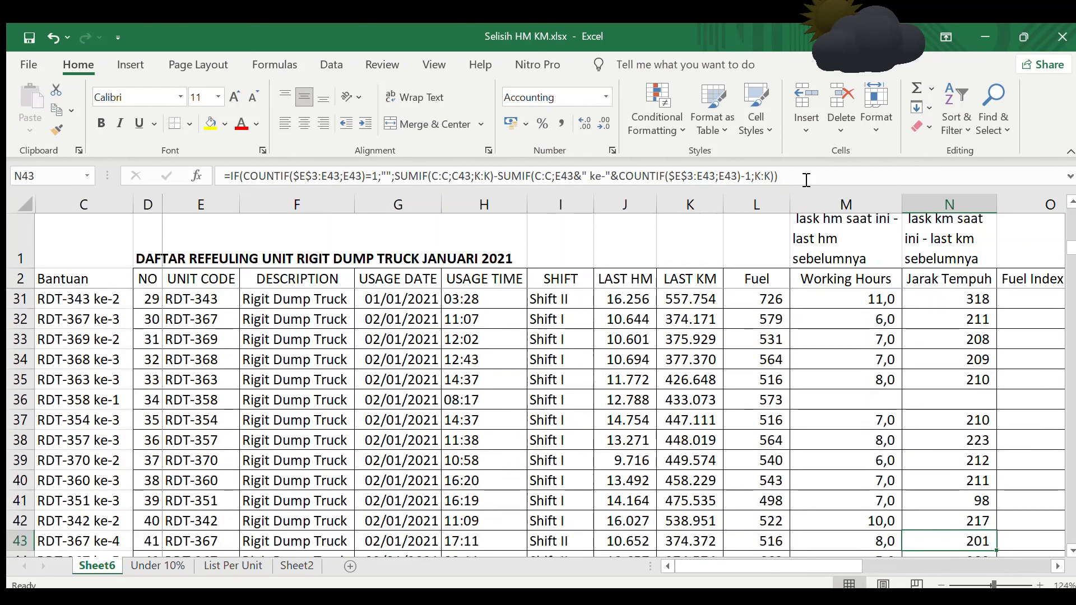
{"action": "key", "text": "Down"}
{"action": "key", "text": "Down"}
{"action": "key", "text": "Down"}
{"action": "key", "text": "Down"}
{"action": "key", "text": "Down"}
{"action": "key", "text": "Down"}
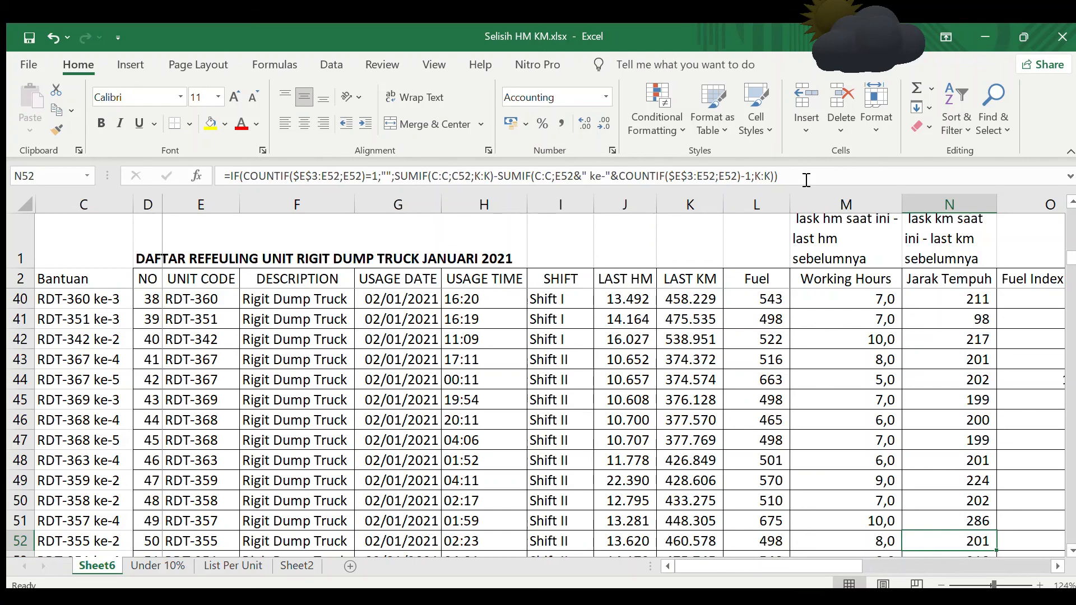
- Inspect the Jarak Tempuh results in rows 53 to 58, including the first records dated 03/01/2021
{"action": "key", "text": "Down"}
{"action": "key", "text": "Down"}
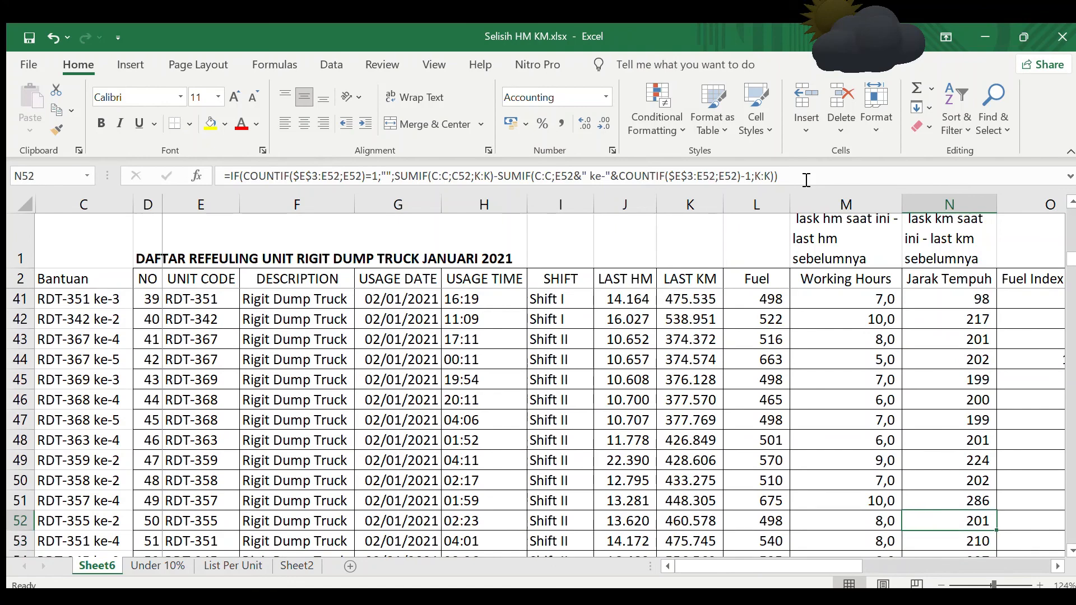
{"action": "key", "text": "Down"}
{"action": "key", "text": "Down"}
{"action": "key", "text": "Down"}
{"action": "key", "text": "Down"}
{"action": "key", "text": "Down"}
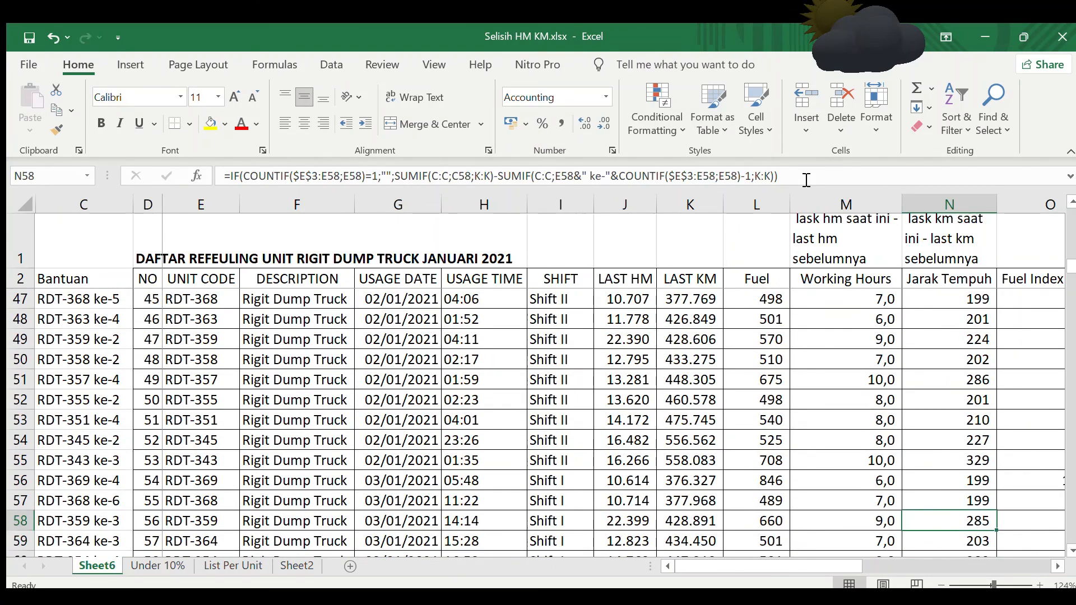
- Return to the first records and inspect the N5 formula, the M1 calculation note and the LAST KM value in K3
{"action": "key", "text": "ctrl+Up"}
{"action": "key", "text": "Down"}
{"action": "key", "text": "Down"}
{"action": "key", "text": "Down"}
{"action": "key", "text": "Down"}
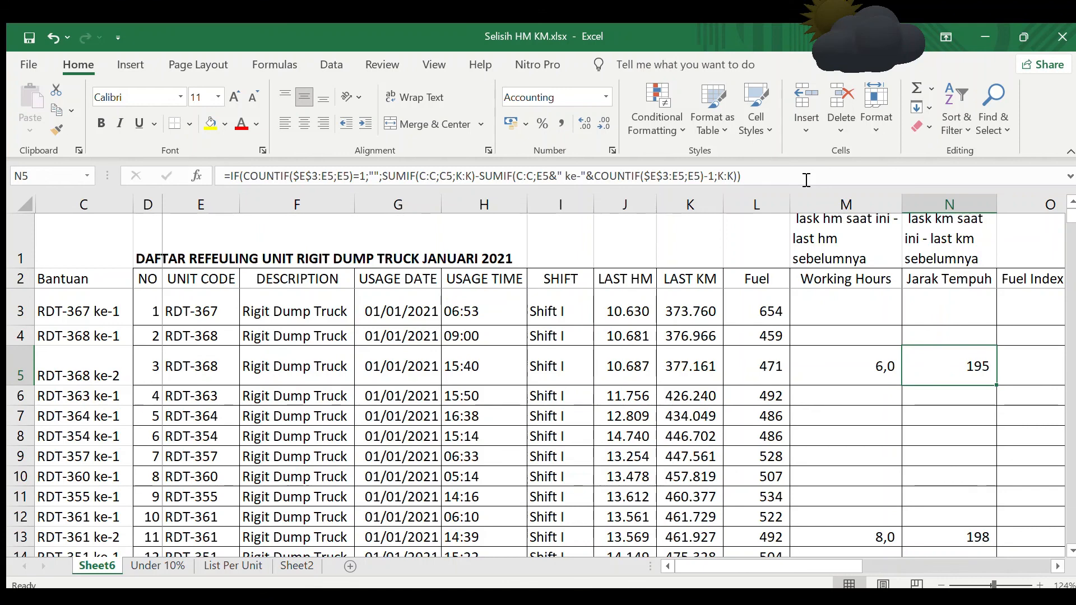
{"action": "left_click", "coordinate": [841, 245]}
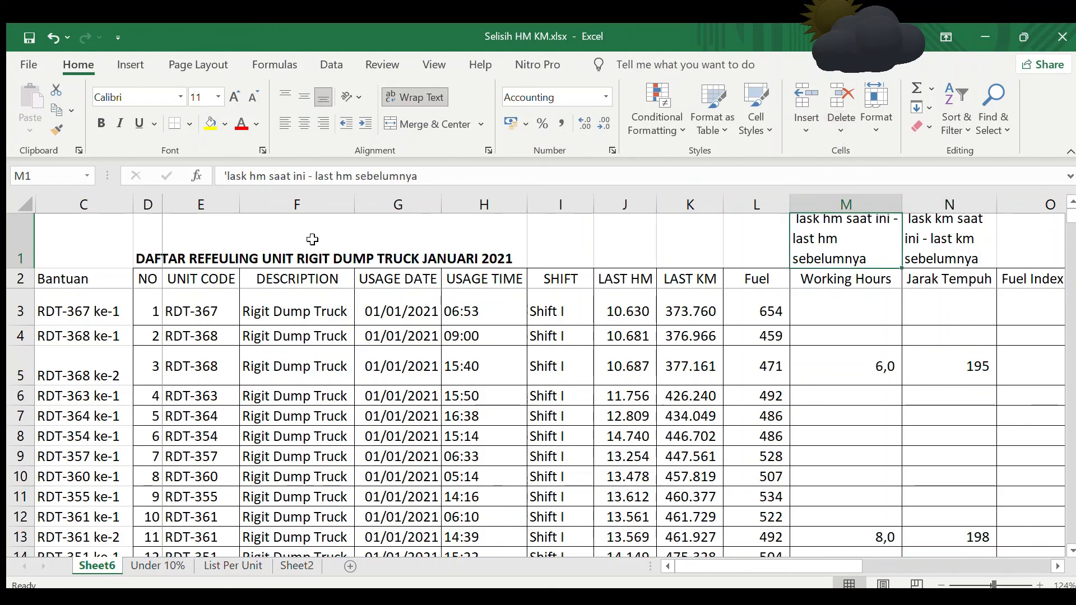
{"action": "left_click", "coordinate": [663, 295]}
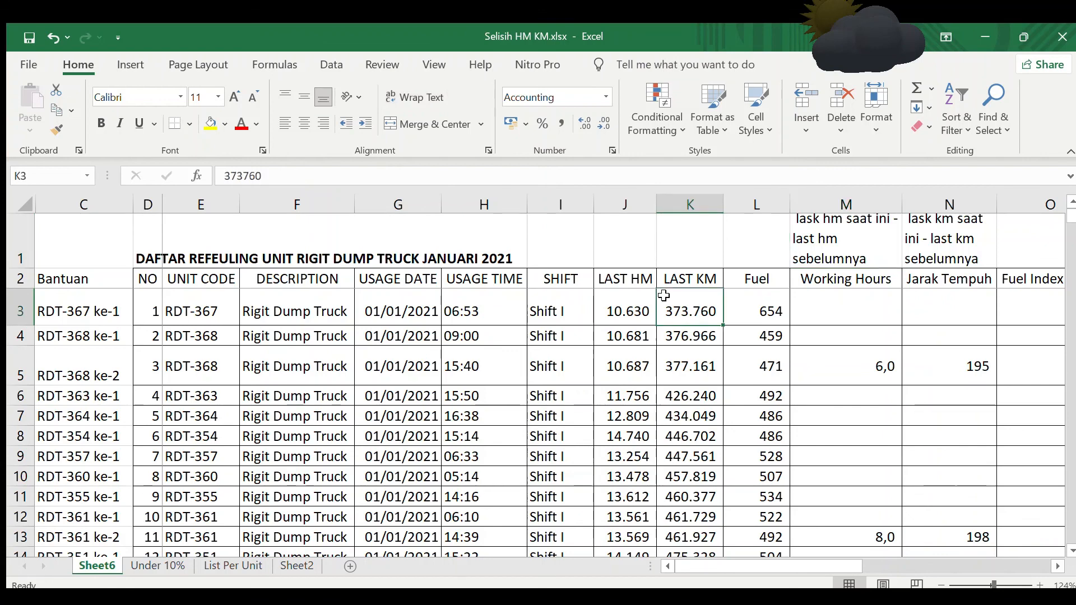